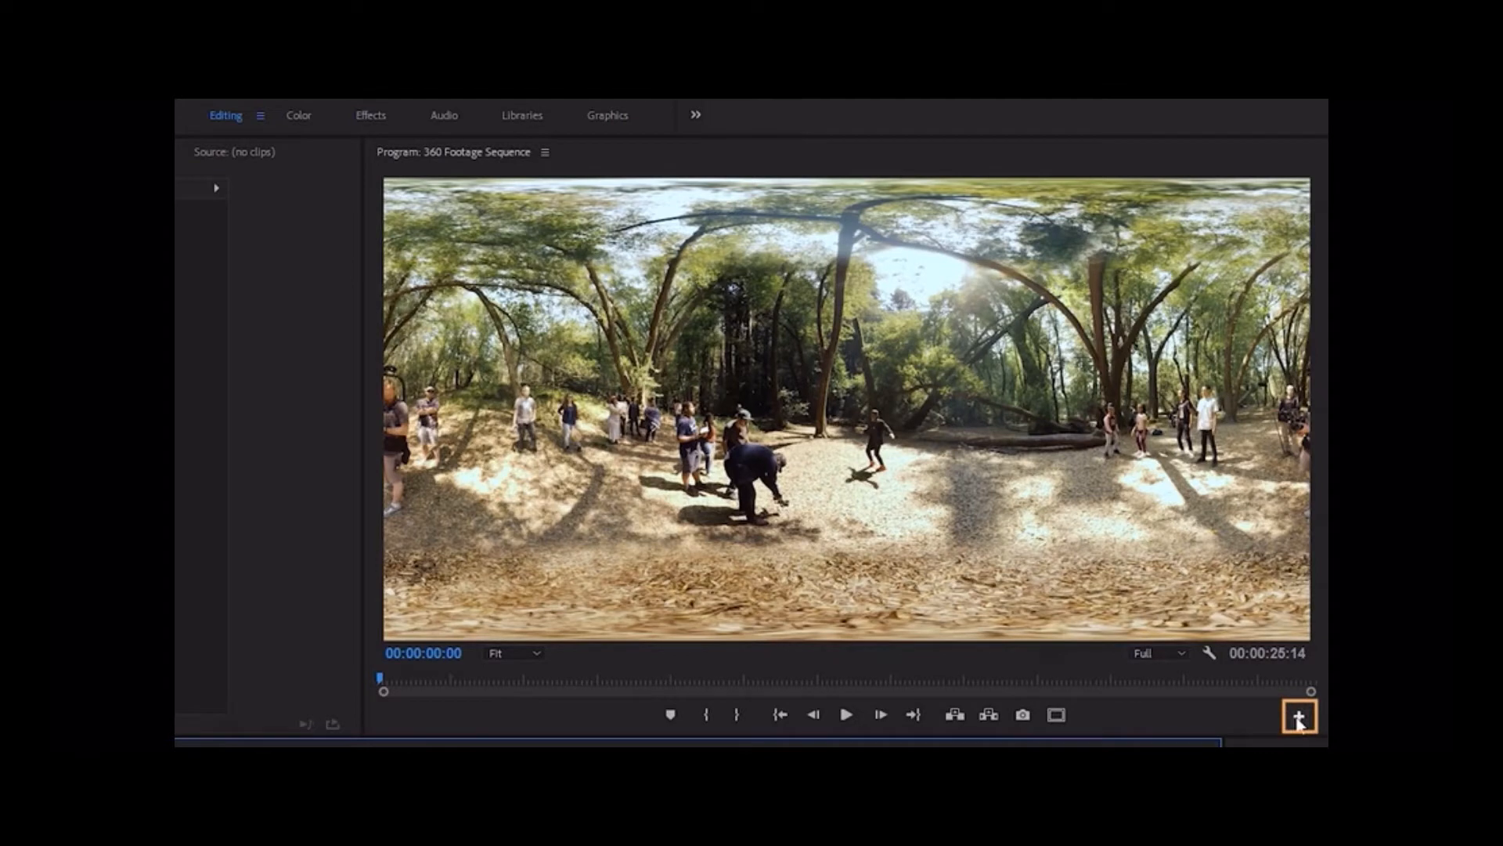
Add the Toggle VR Video Display control to the program monitor's transport controls
{"action": "left_click", "coordinate": [1299, 719]}
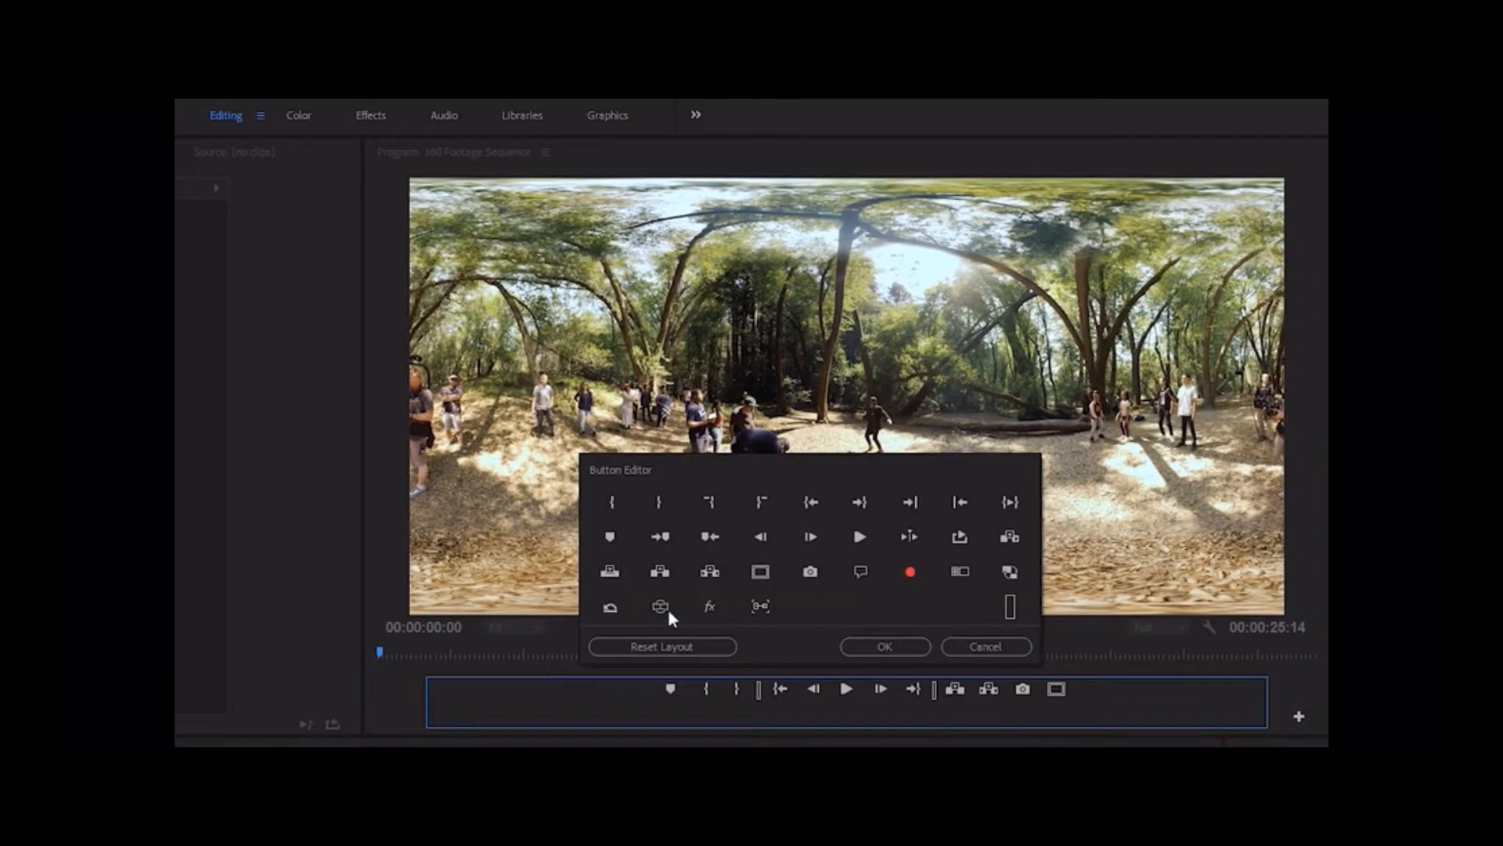
{"action": "left_click_drag", "start_coordinate": [660, 615], "coordinate": [1084, 690]}
{"action": "left_click", "coordinate": [896, 647]}
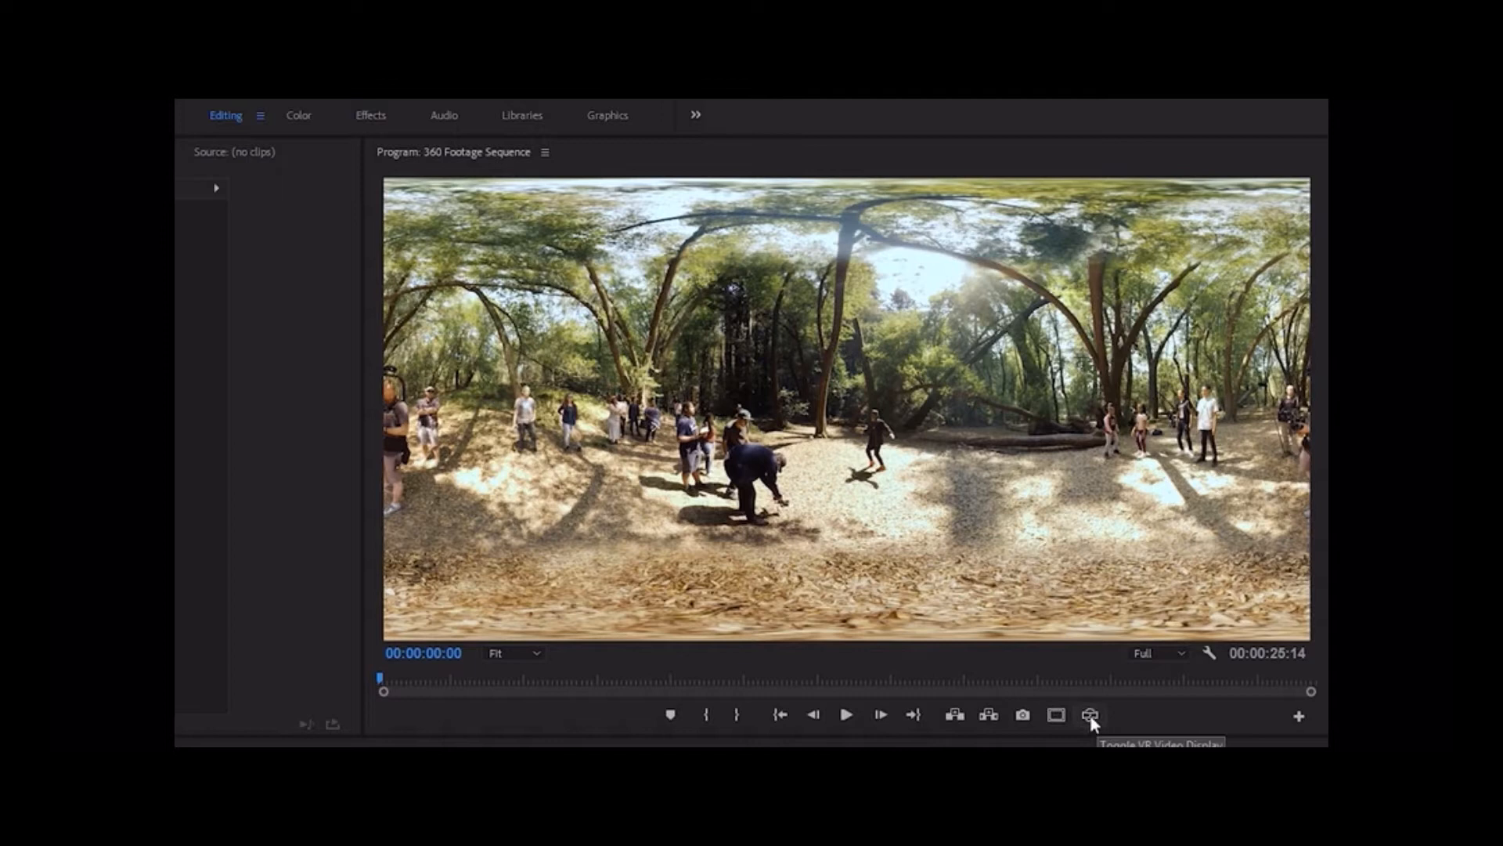
Switch the program monitor to VR video display and look around the 360 footage
{"action": "left_click", "coordinate": [1089, 716]}
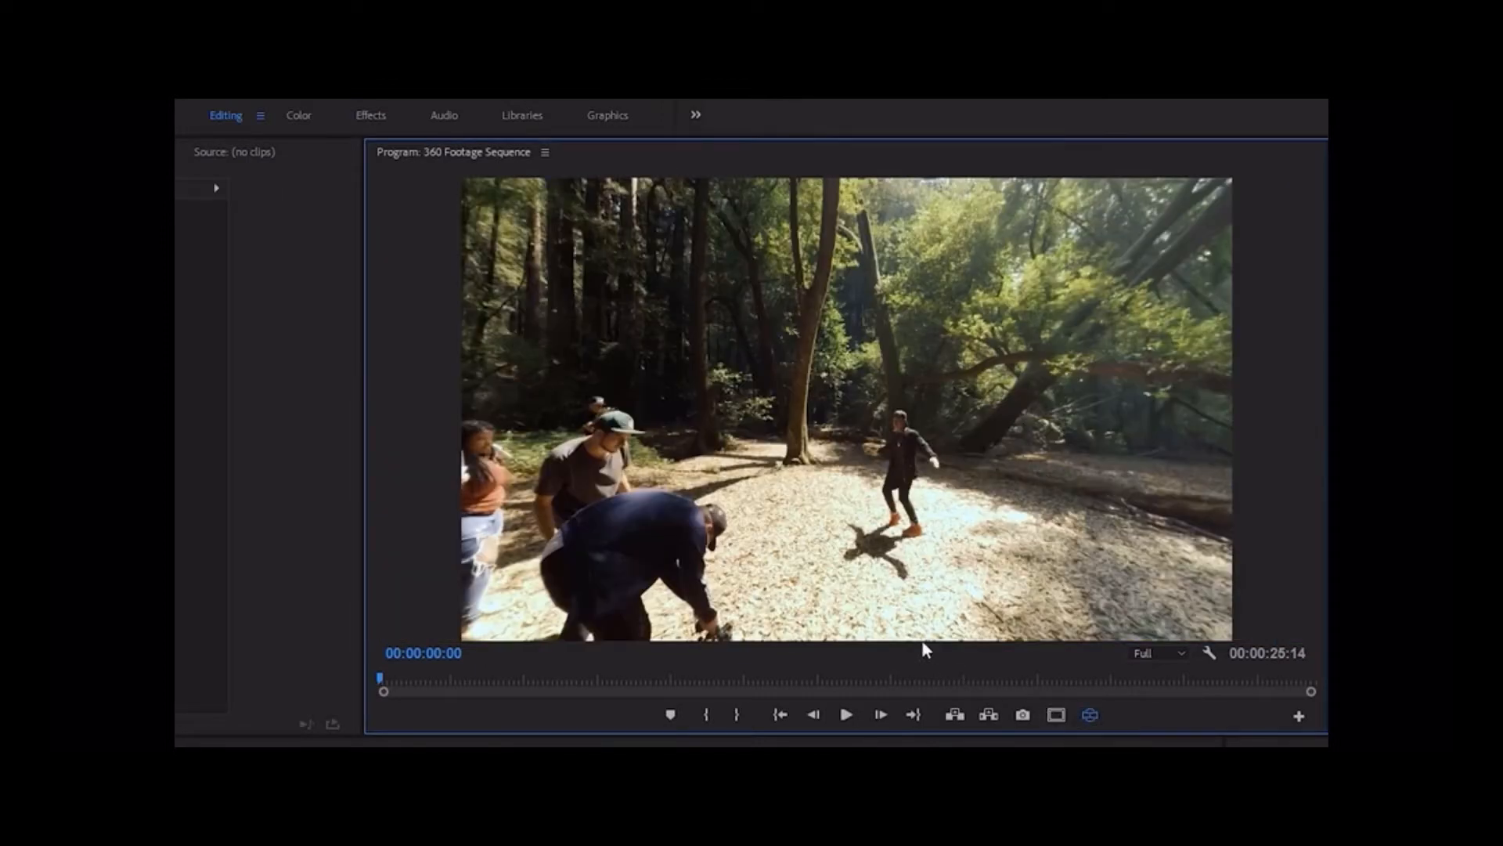
{"action": "left_click_drag", "start_coordinate": [687, 555], "coordinate": [817, 420]}
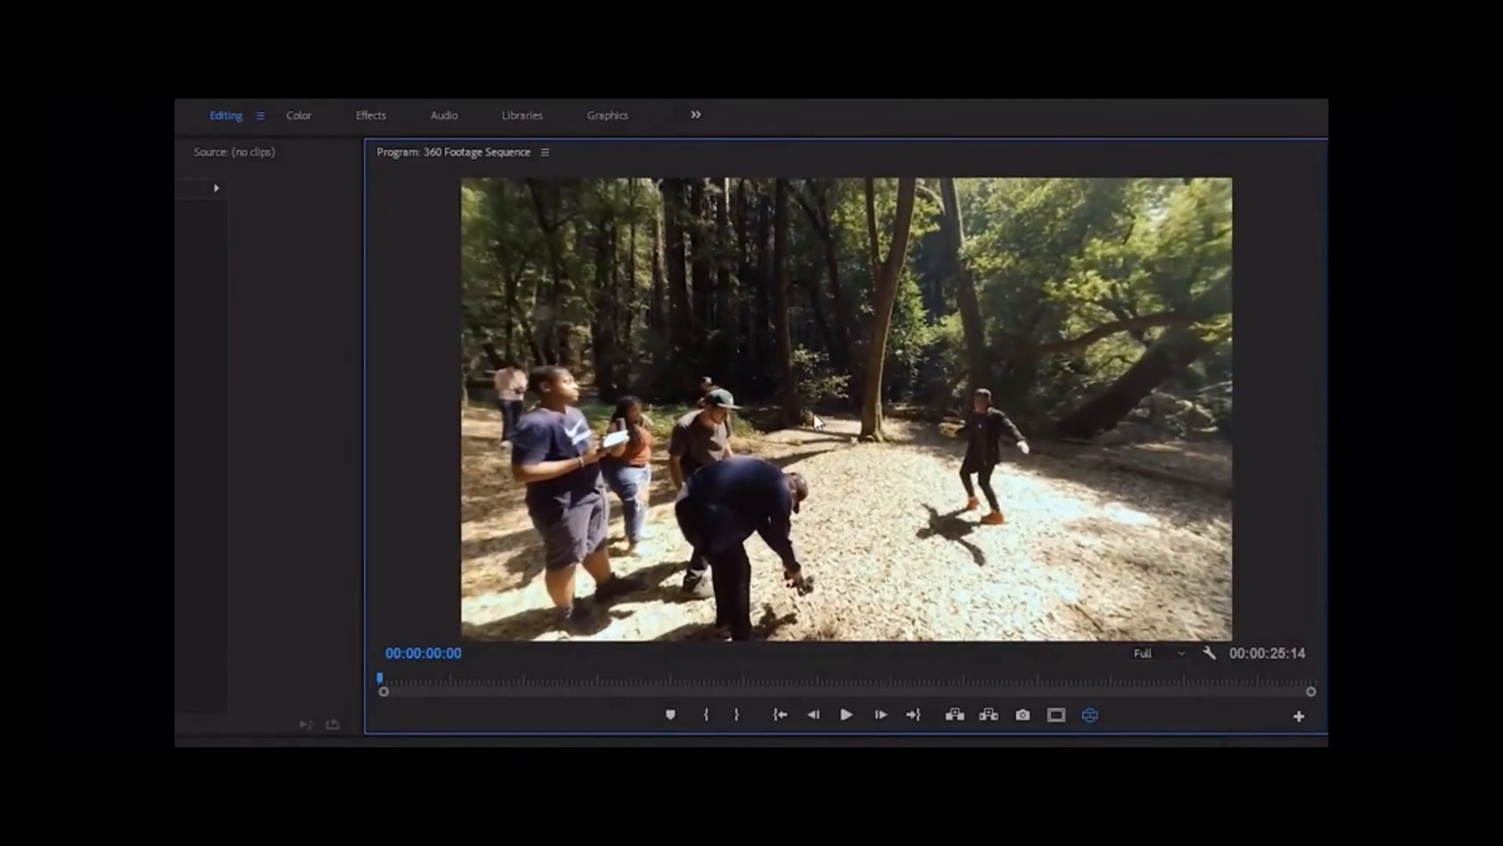
{"action": "left_click", "coordinate": [1092, 717]}
{"action": "left_click", "coordinate": [1091, 715]}
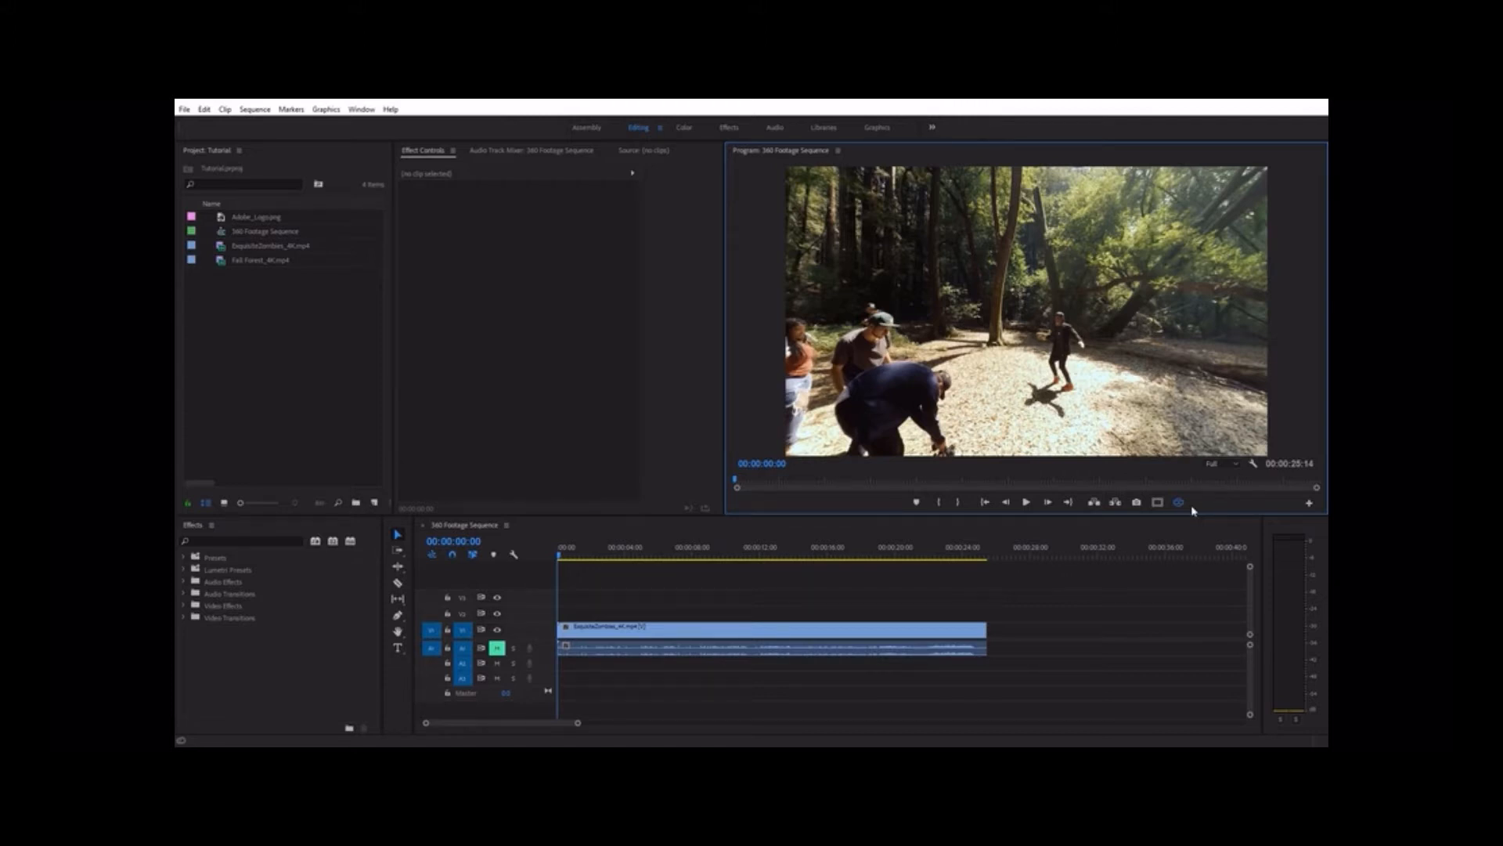
{"action": "left_click", "coordinate": [1156, 533]}
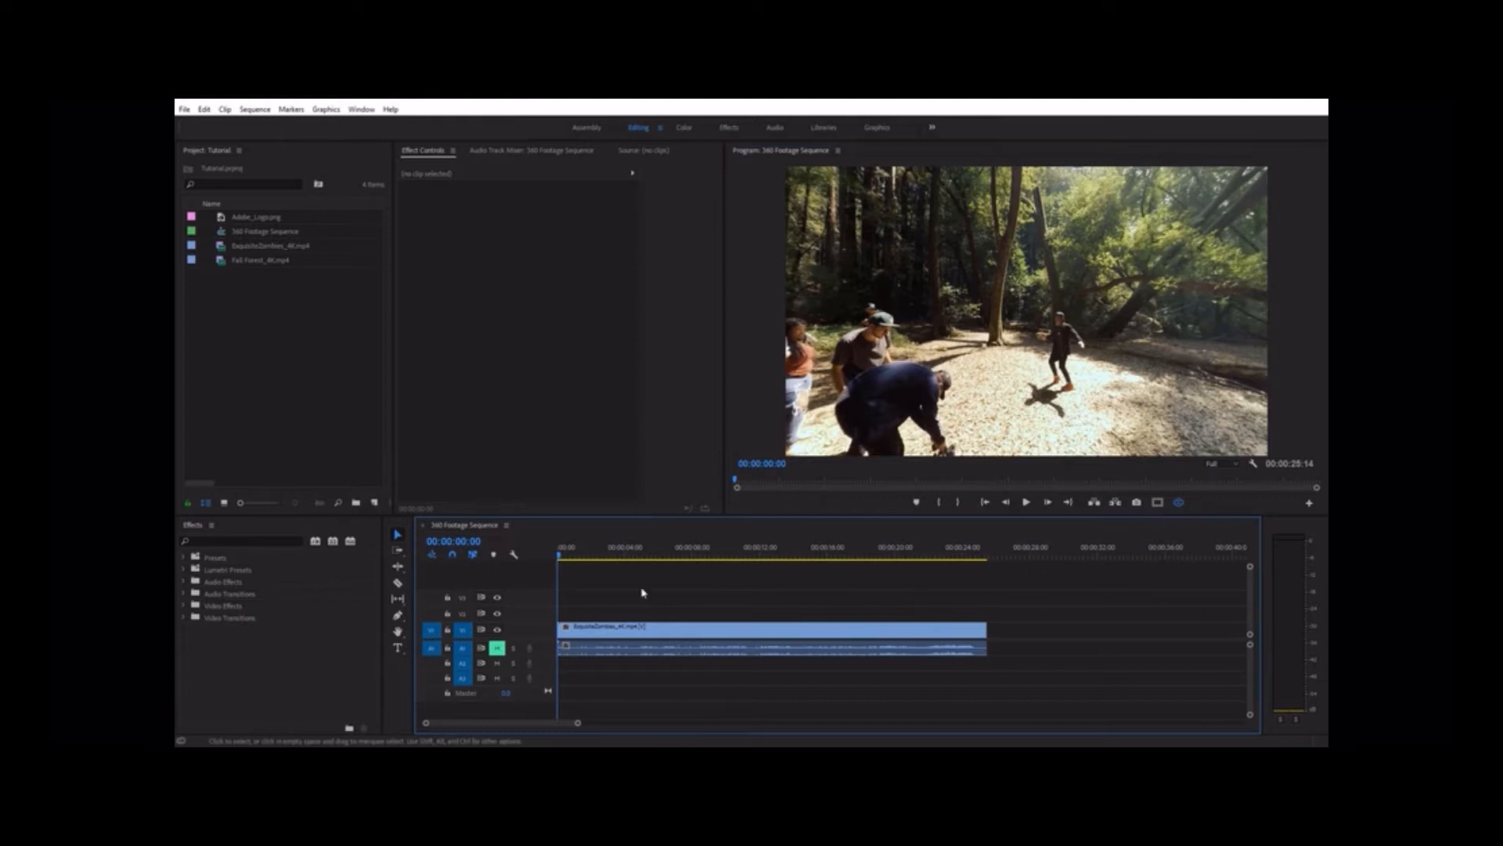
Find the Gaussian Blur effect, apply it to the ExquisiteZombies_4K.mp4 clip on V1 and increase its Blurriness
{"action": "left_click", "coordinate": [269, 542]}
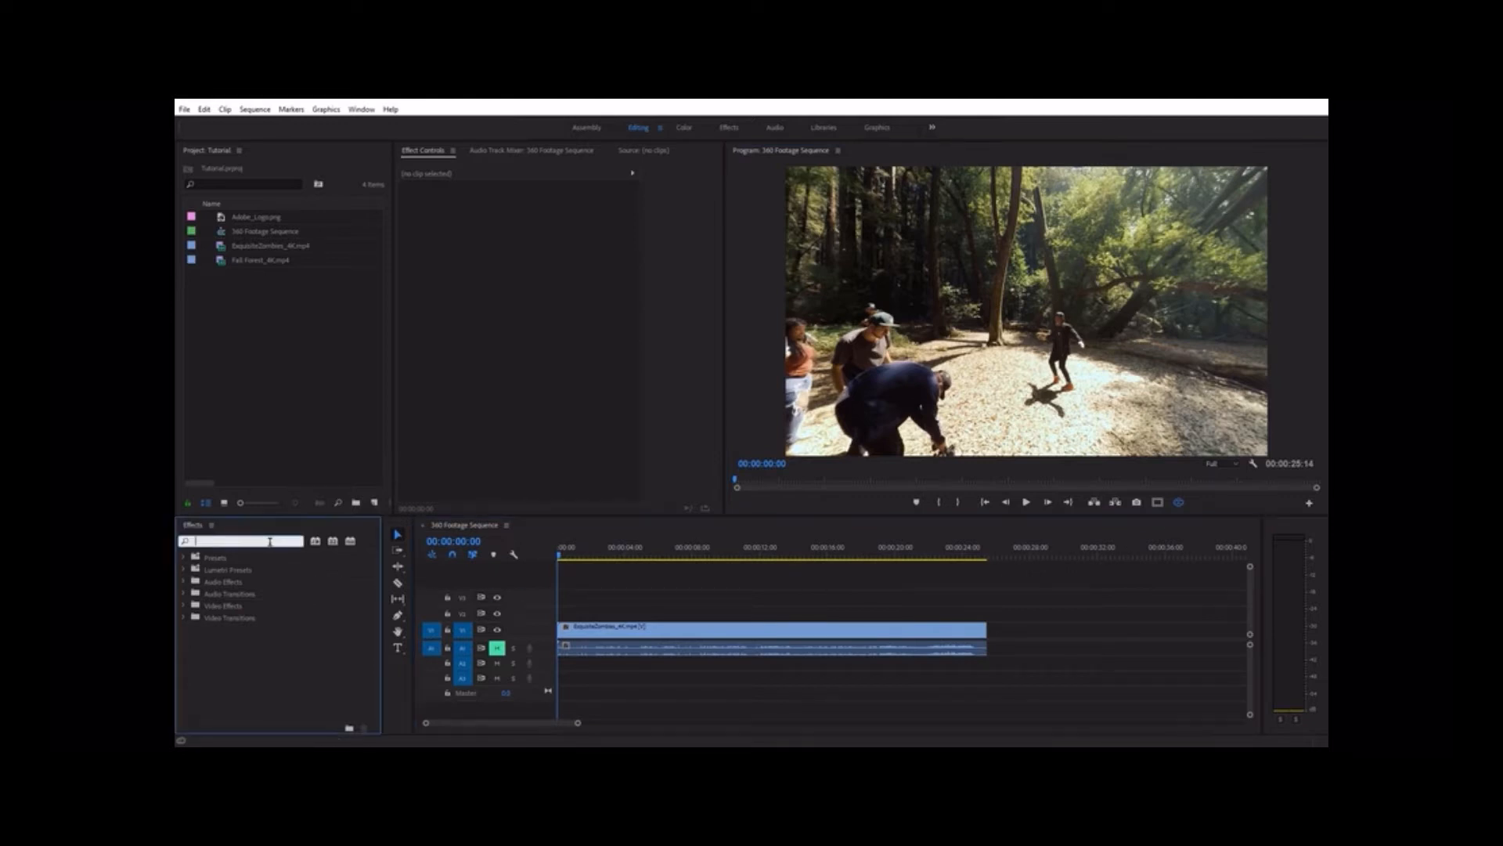
{"action": "type", "text": "gaus"}
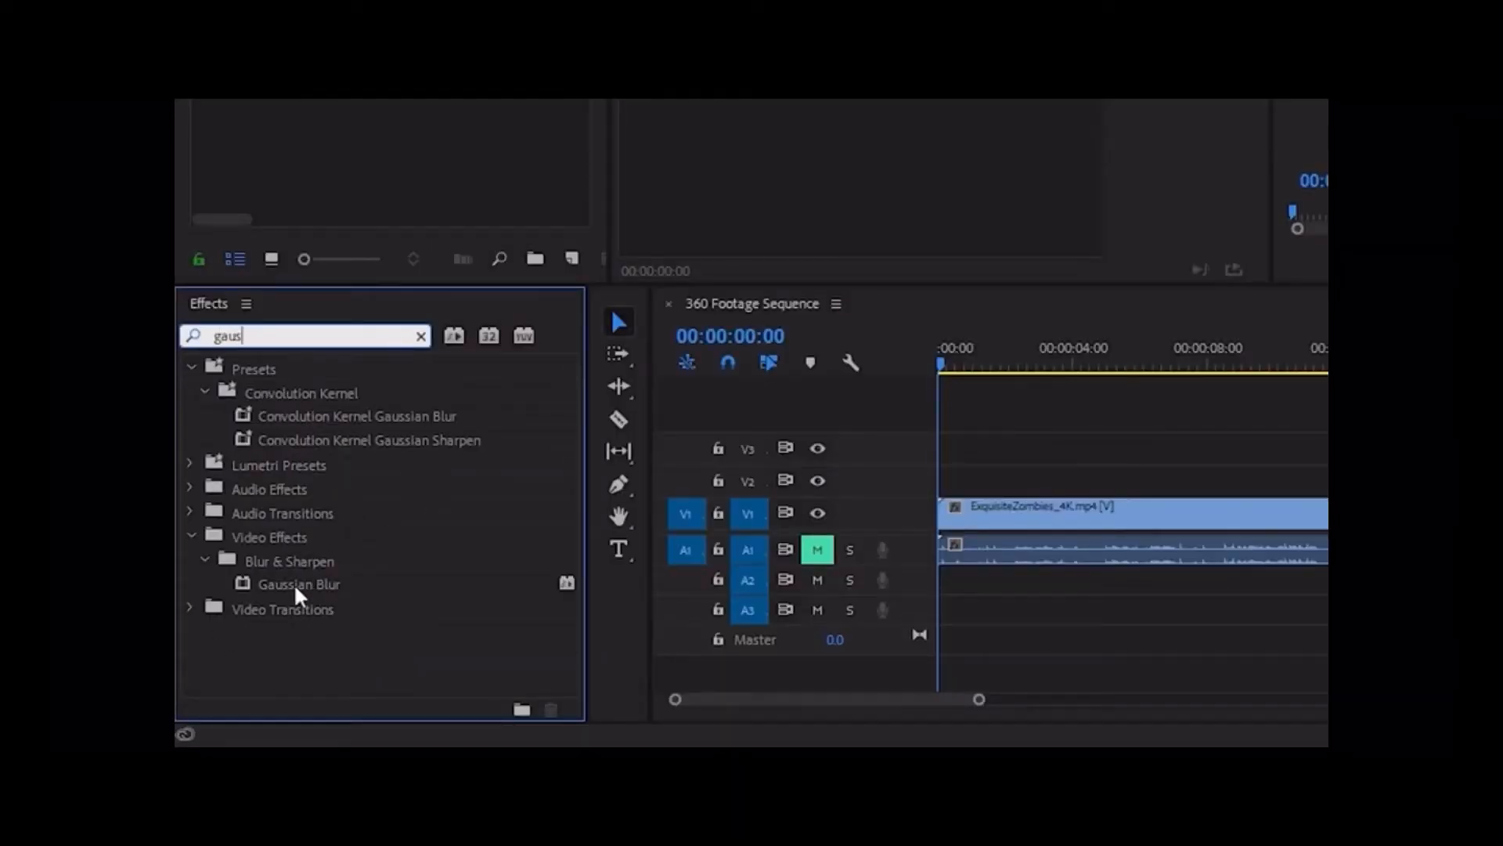
{"action": "left_click_drag", "start_coordinate": [284, 585], "coordinate": [1077, 526]}
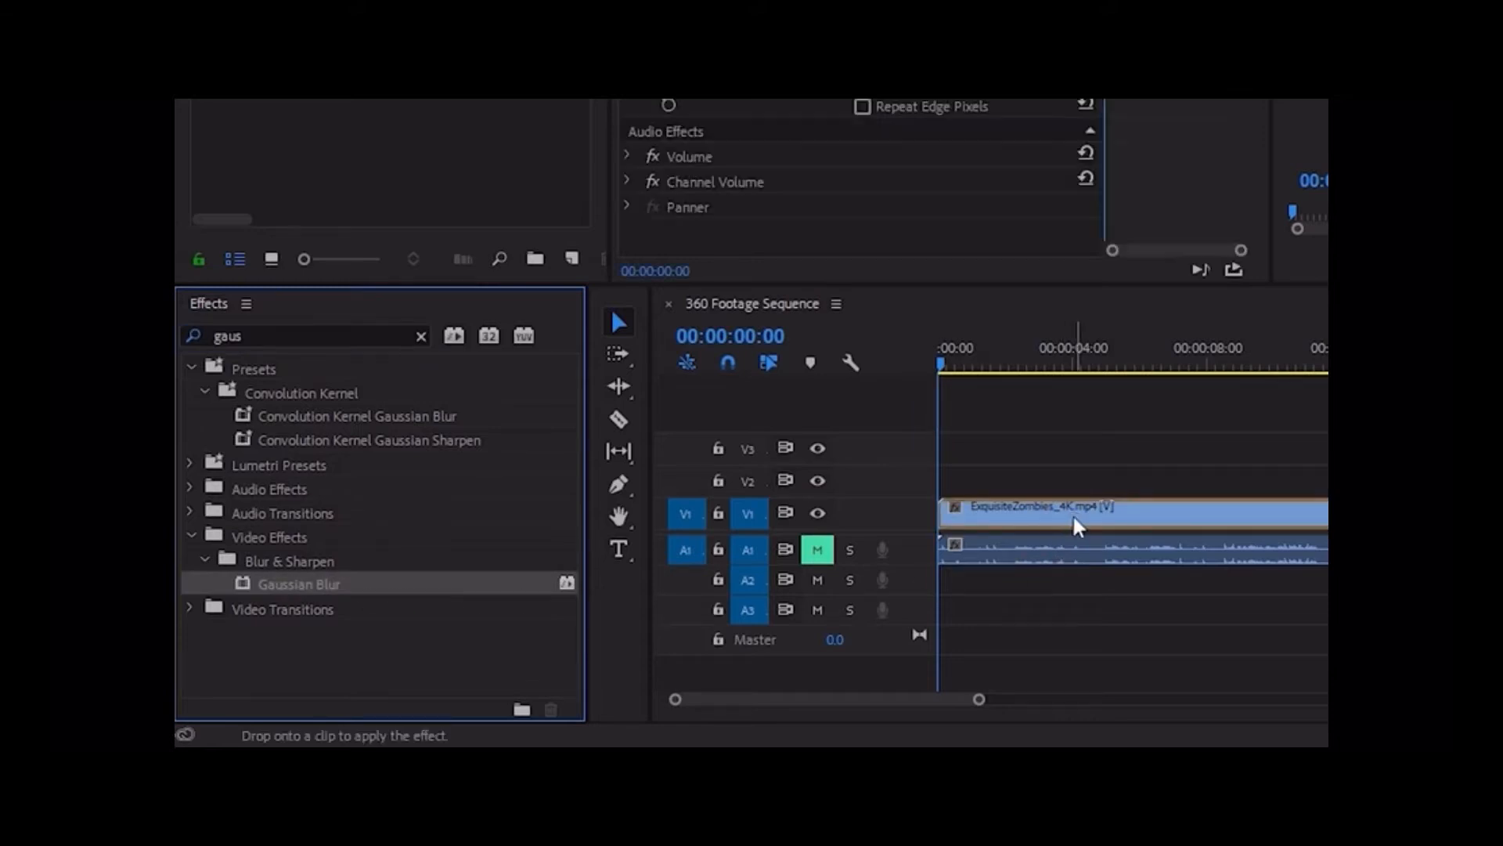
{"action": "left_click_drag", "start_coordinate": [443, 619], "coordinate": [480, 627]}
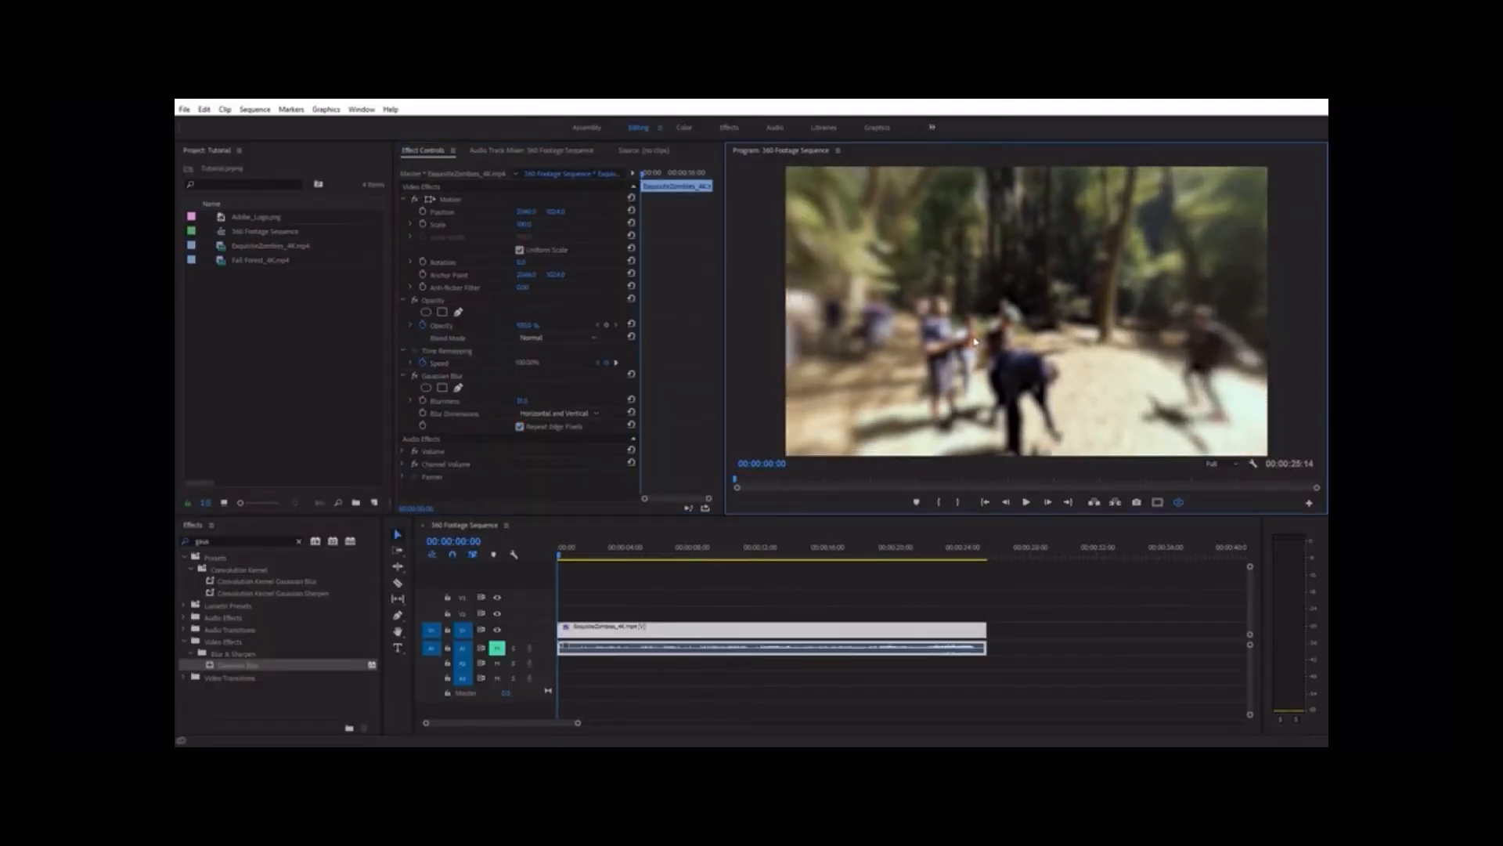
Inspect the Gaussian-blurred footage behind, above and below the camera in VR view, and delete the Gaussian Blur effect from the clip
{"action": "left_click_drag", "start_coordinate": [879, 343], "coordinate": [1004, 271]}
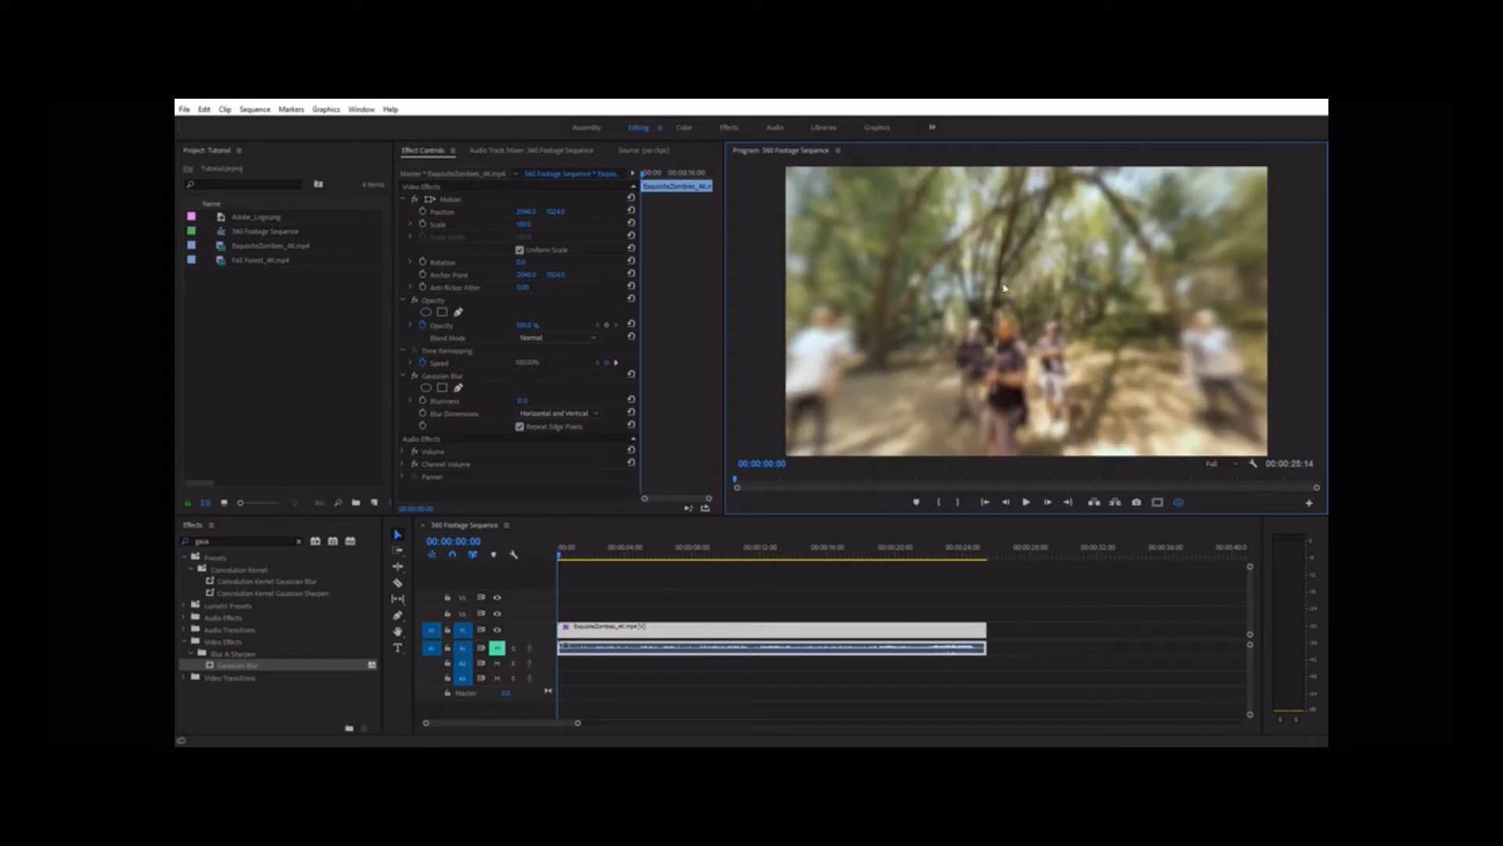
{"action": "left_click_drag", "start_coordinate": [995, 397], "coordinate": [1008, 369]}
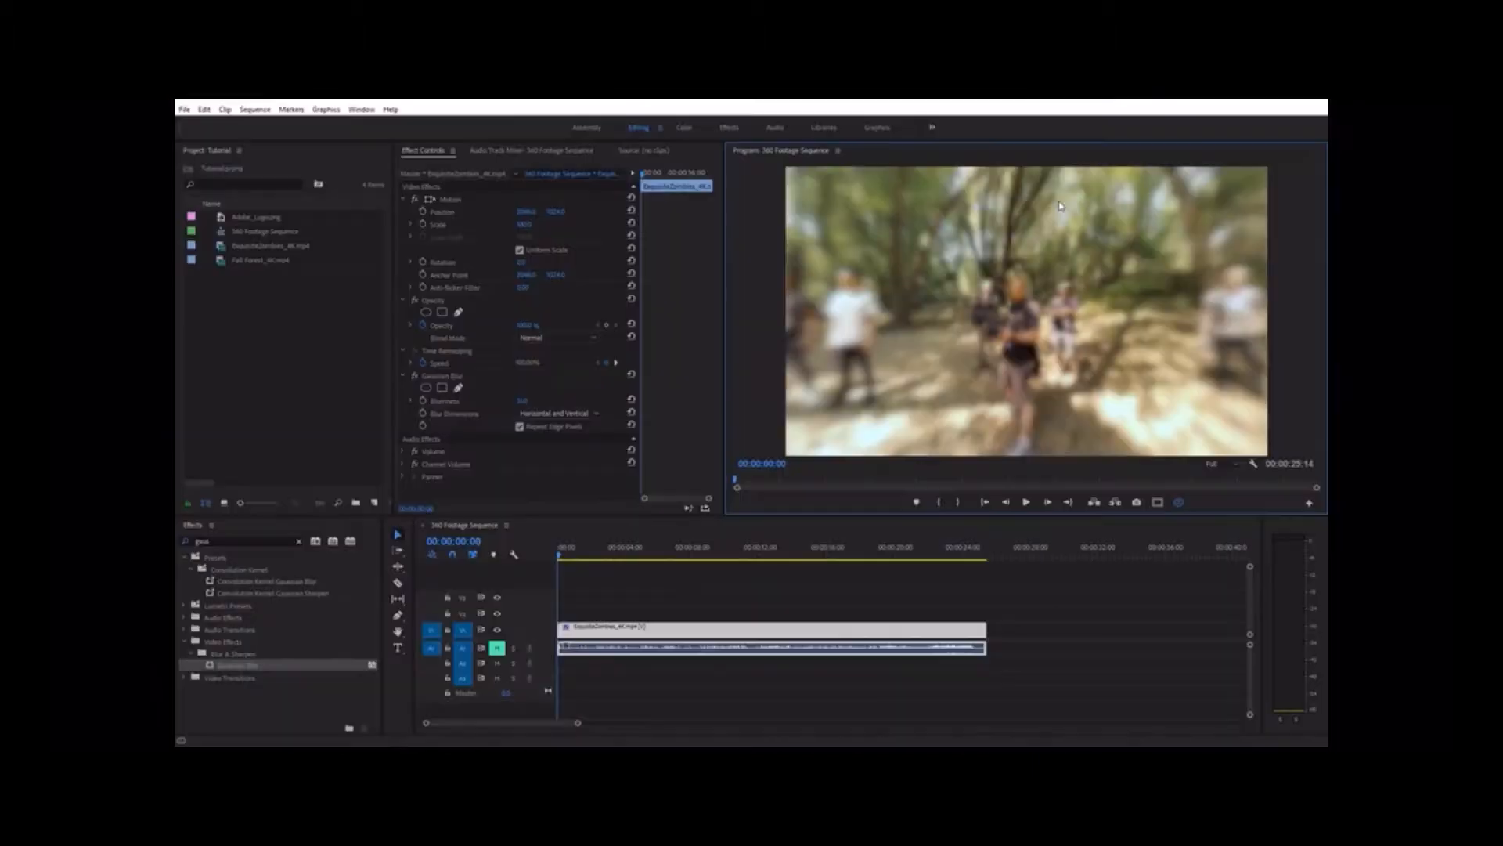
{"action": "left_click_drag", "start_coordinate": [1060, 282], "coordinate": [1053, 225]}
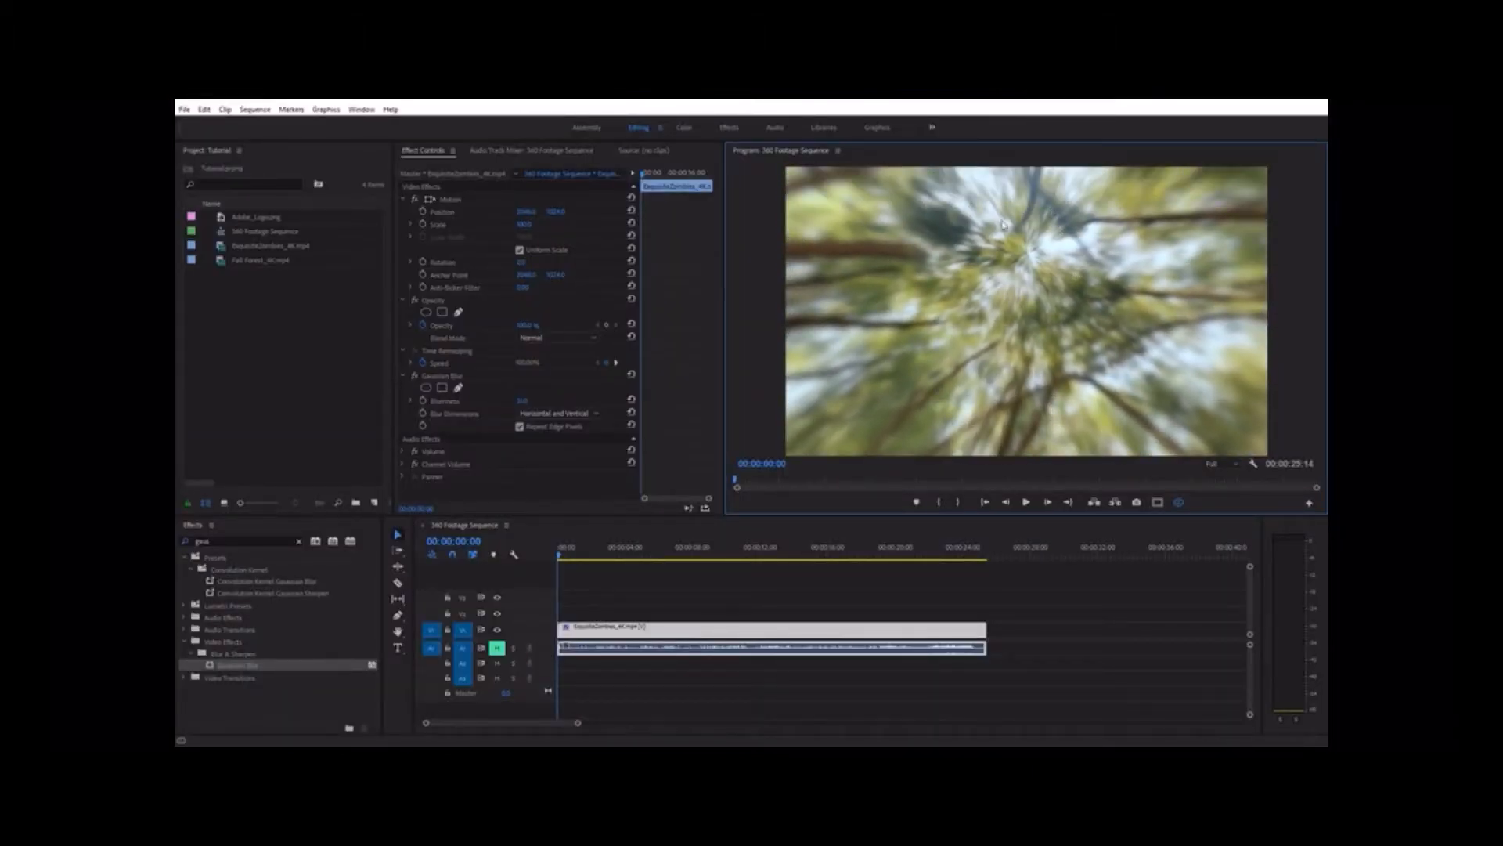
{"action": "left_click_drag", "start_coordinate": [998, 269], "coordinate": [1038, 357]}
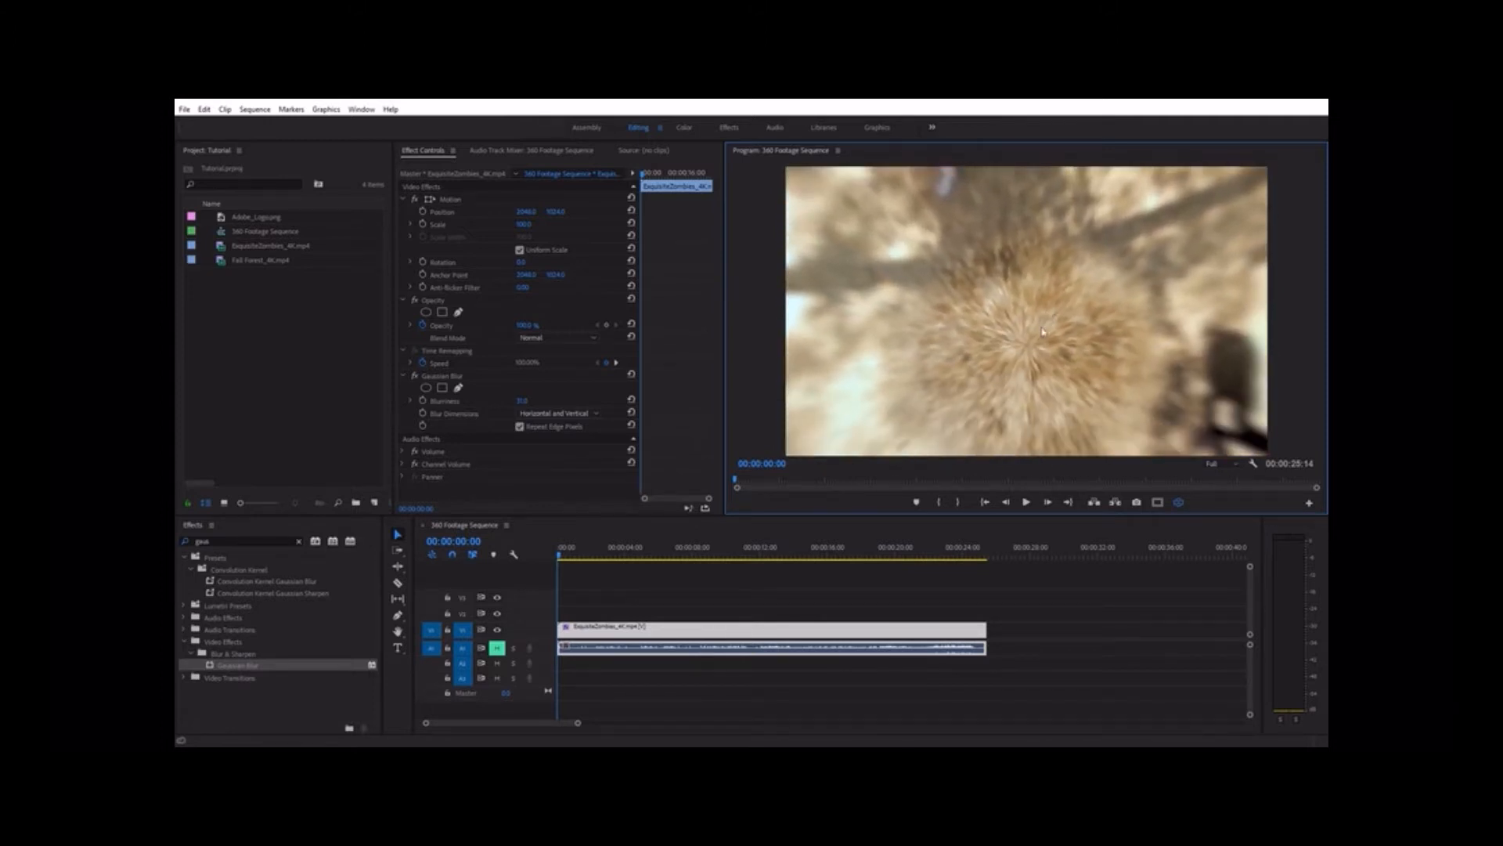
{"action": "left_click_drag", "start_coordinate": [1095, 245], "coordinate": [1013, 251]}
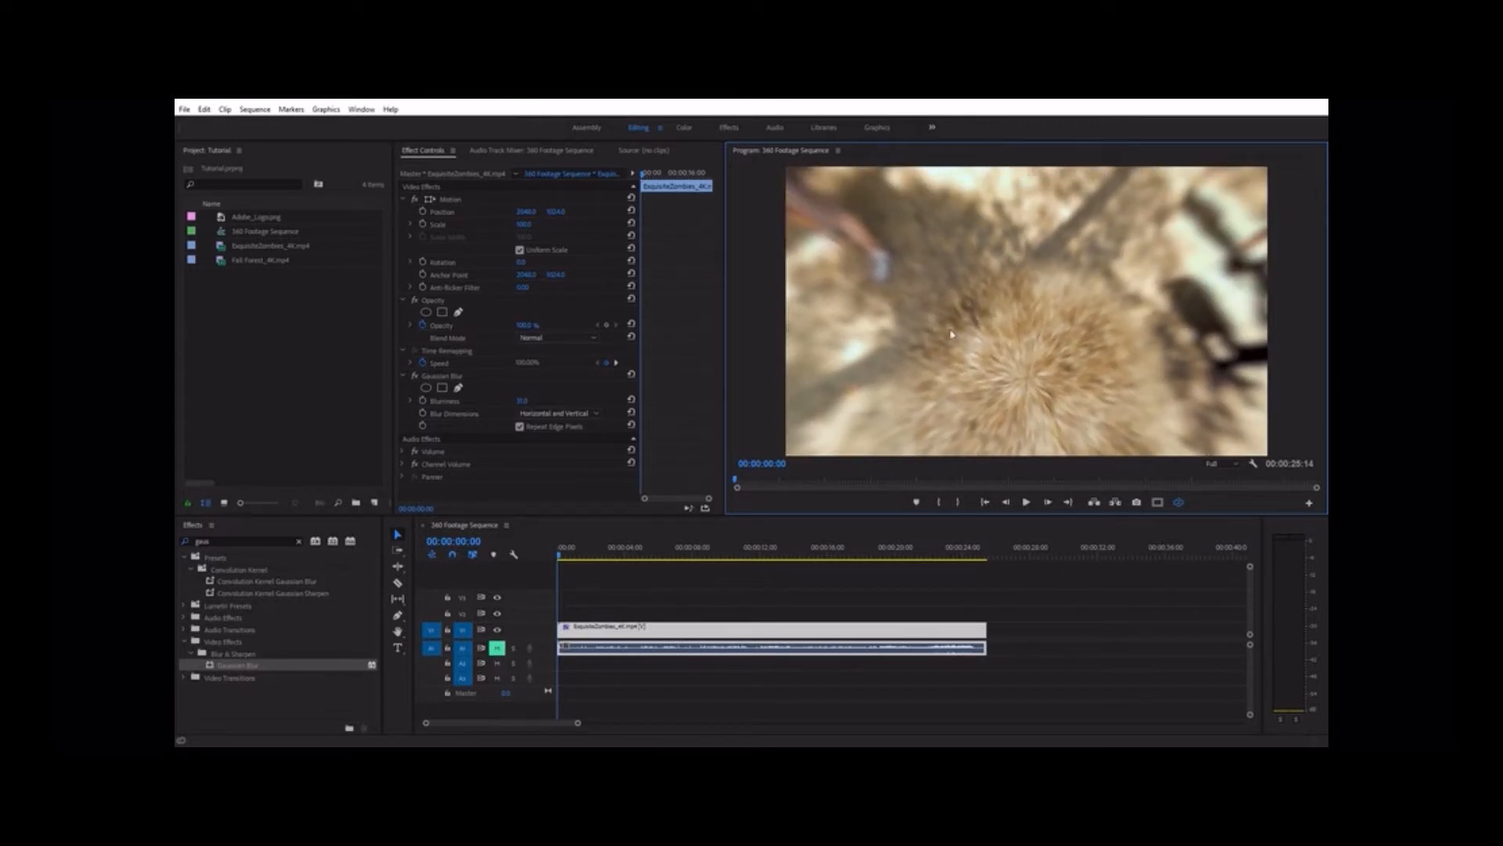
{"action": "left_click", "coordinate": [458, 378]}
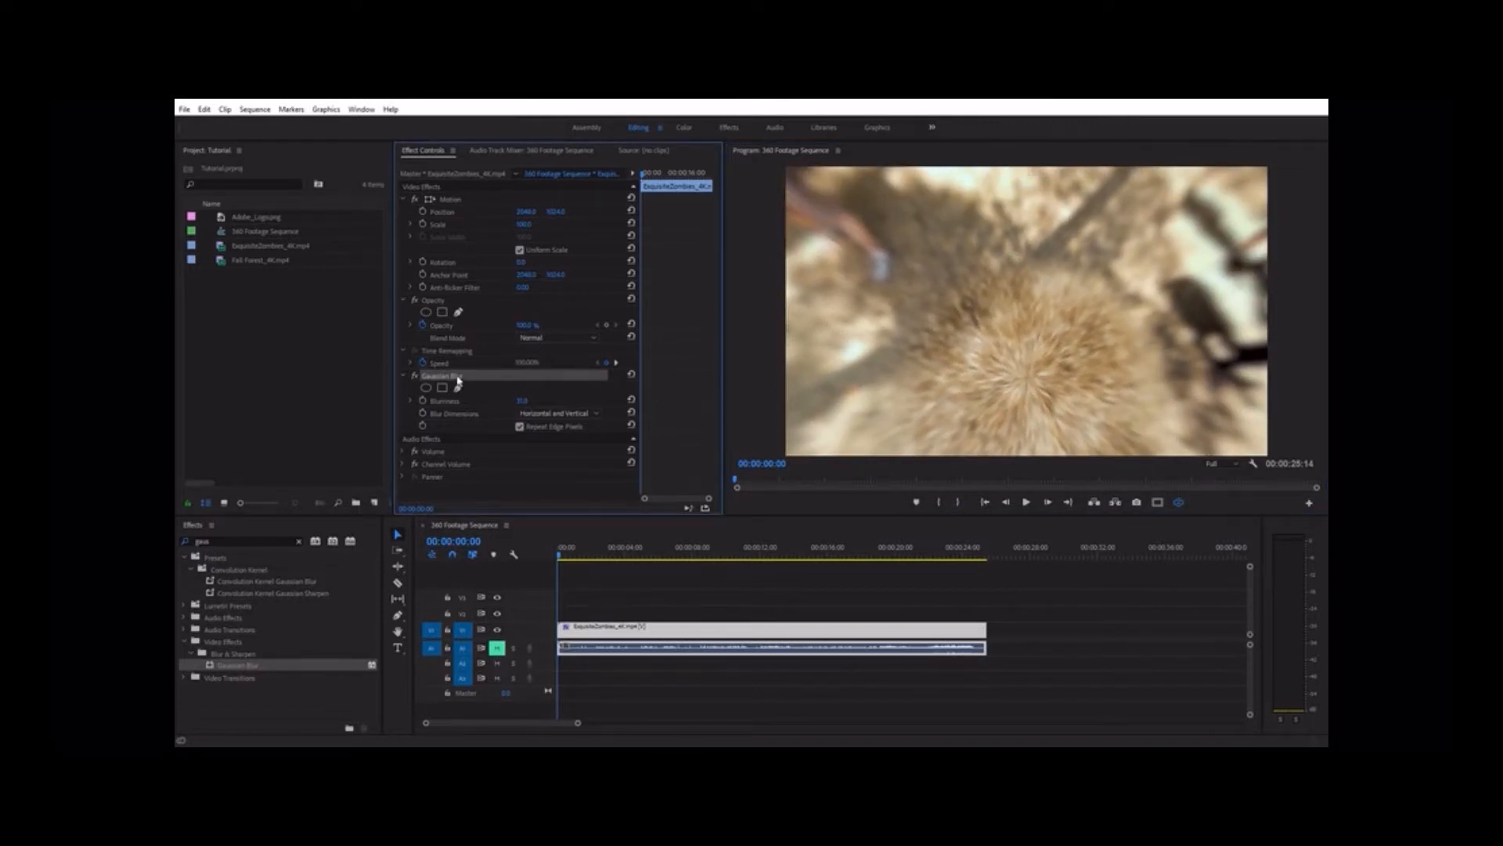
{"action": "key", "text": "Delete"}
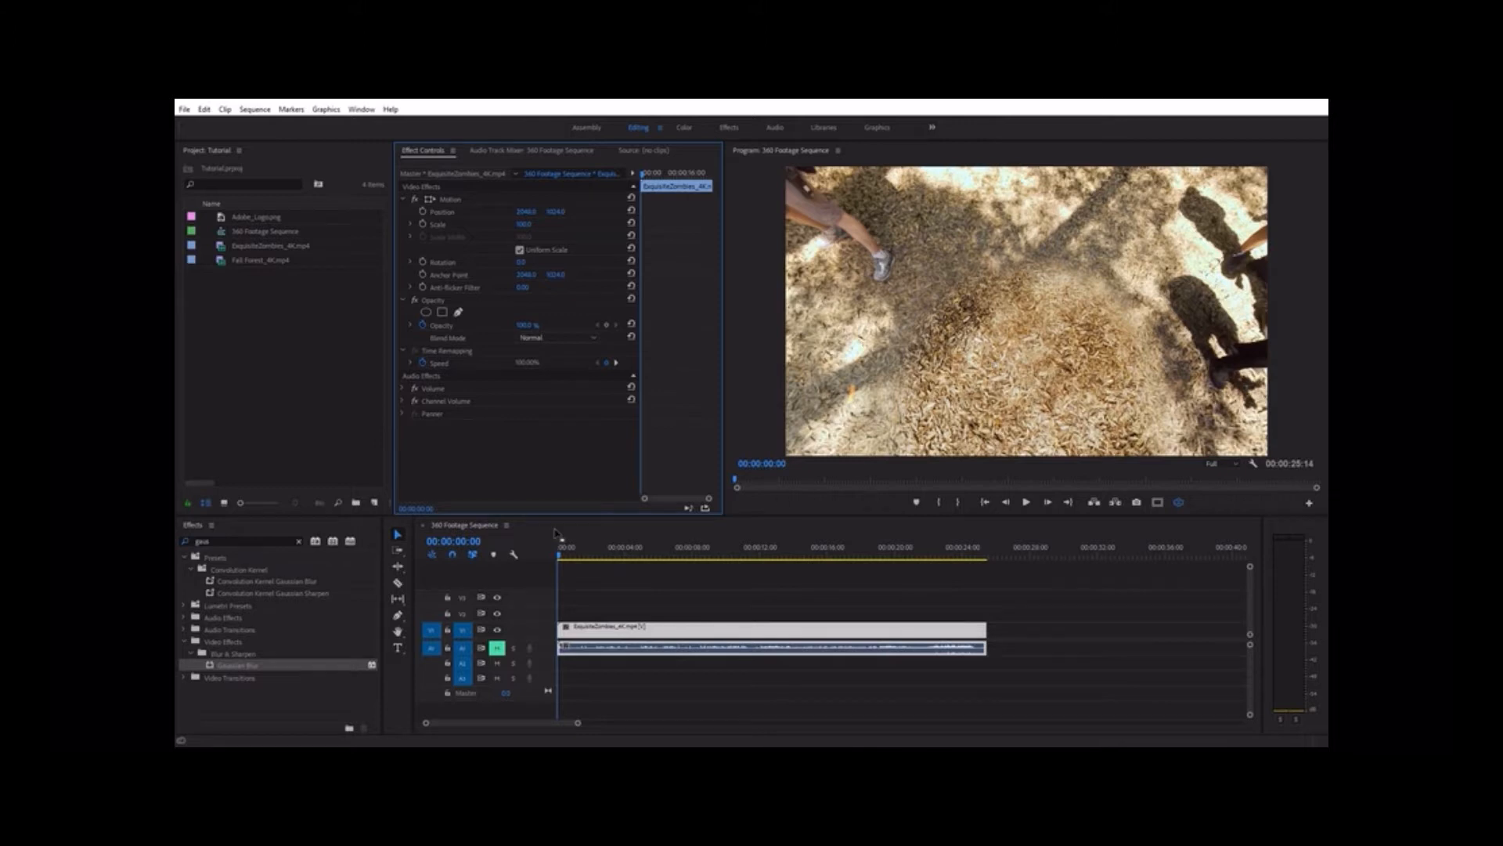
Filter the effects by "vr" and bring the Immersive Video effects into view
{"action": "left_click", "coordinate": [219, 541]}
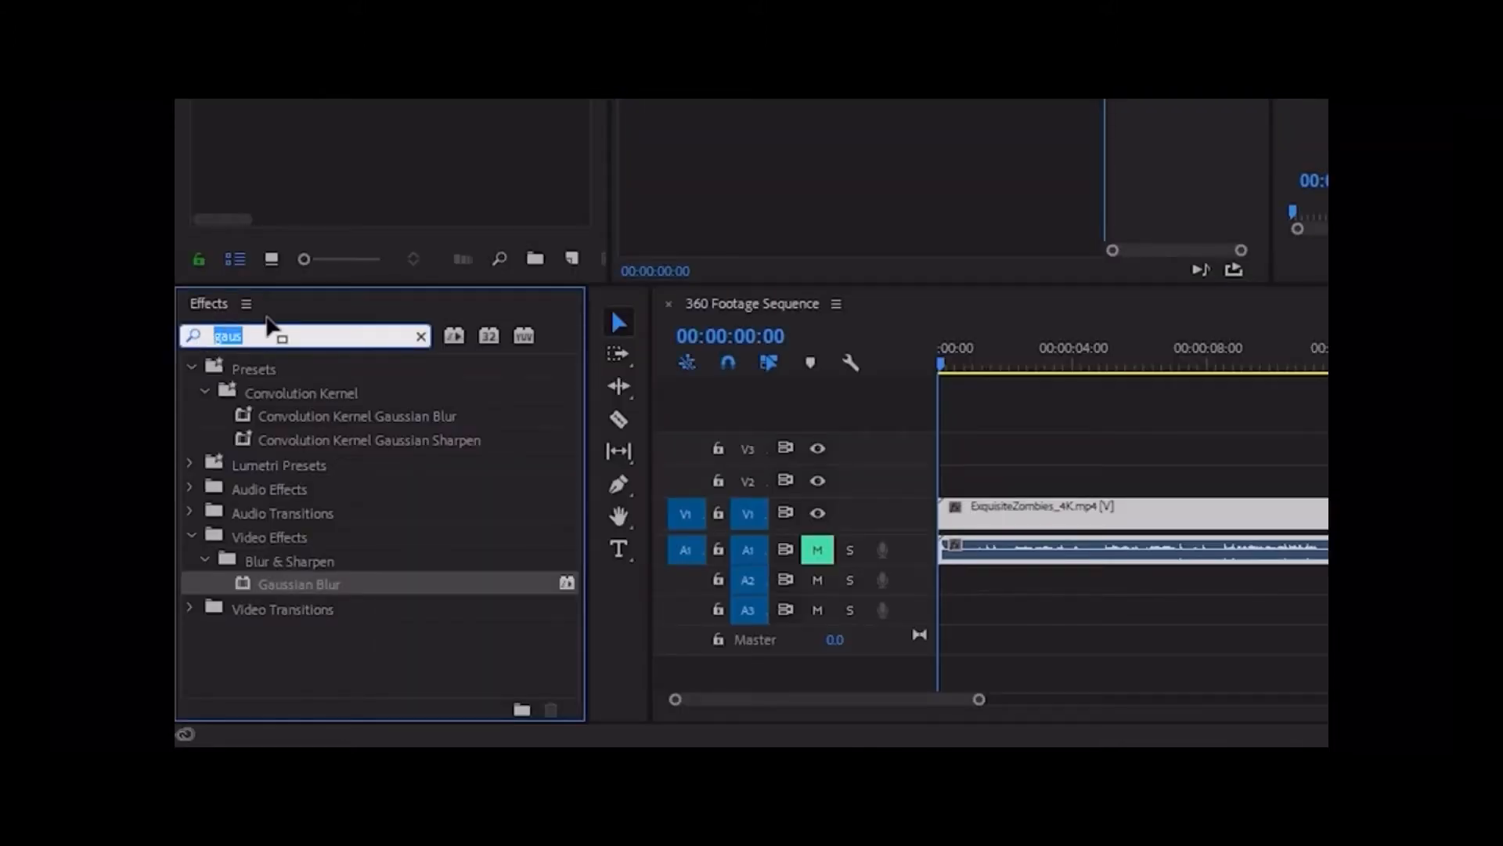
{"action": "type", "text": "vr"}
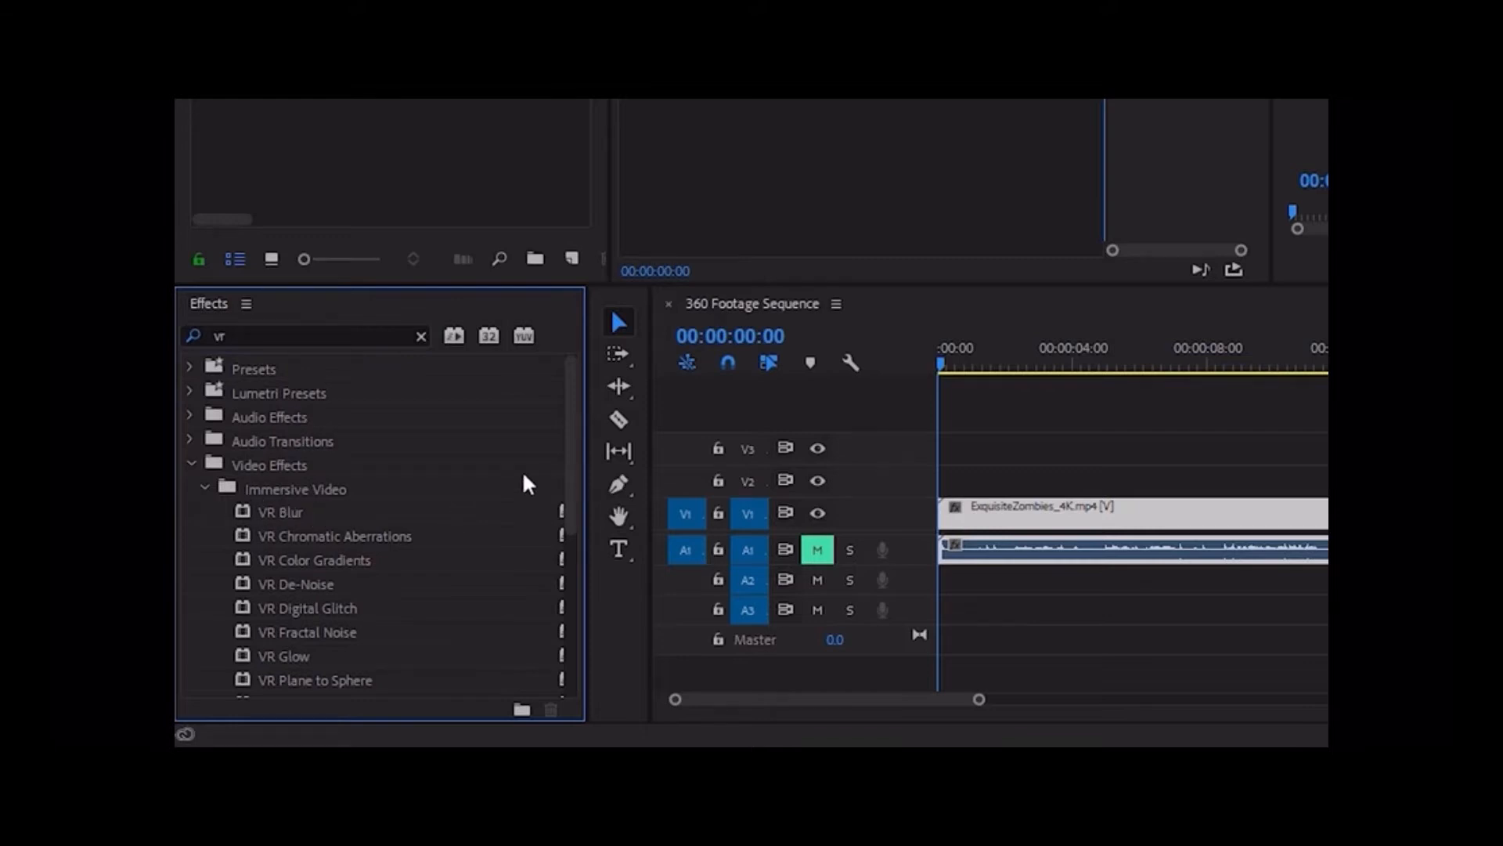
{"action": "left_click_drag", "start_coordinate": [570, 428], "coordinate": [557, 476]}
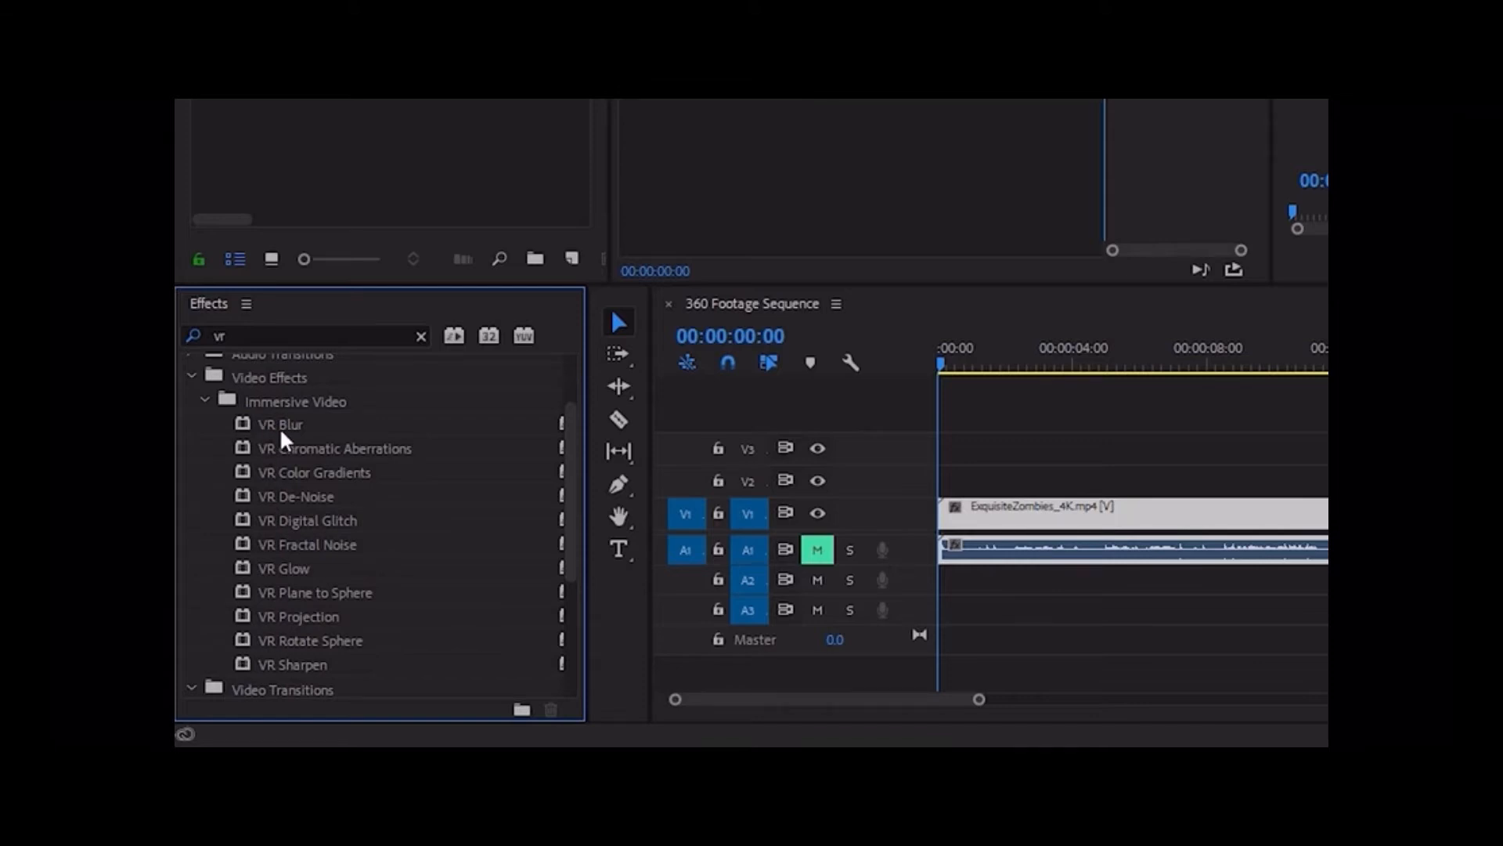
Apply the VR Blur effect with increased Blurriness to the clip and check the blur around the 360 view
{"action": "left_click_drag", "start_coordinate": [282, 433], "coordinate": [989, 509]}
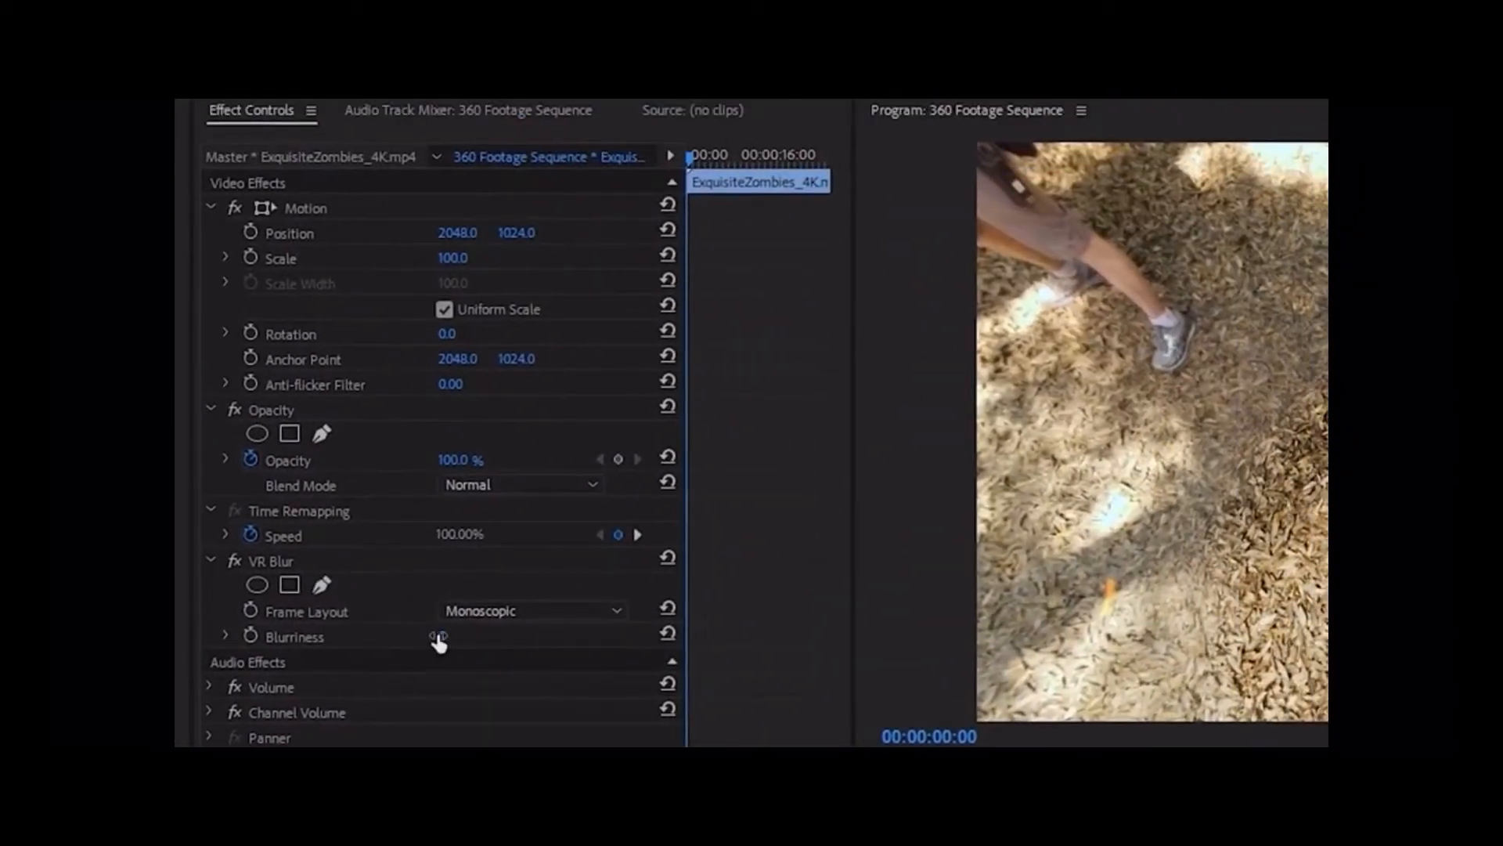
{"action": "left_click_drag", "start_coordinate": [438, 637], "coordinate": [463, 632]}
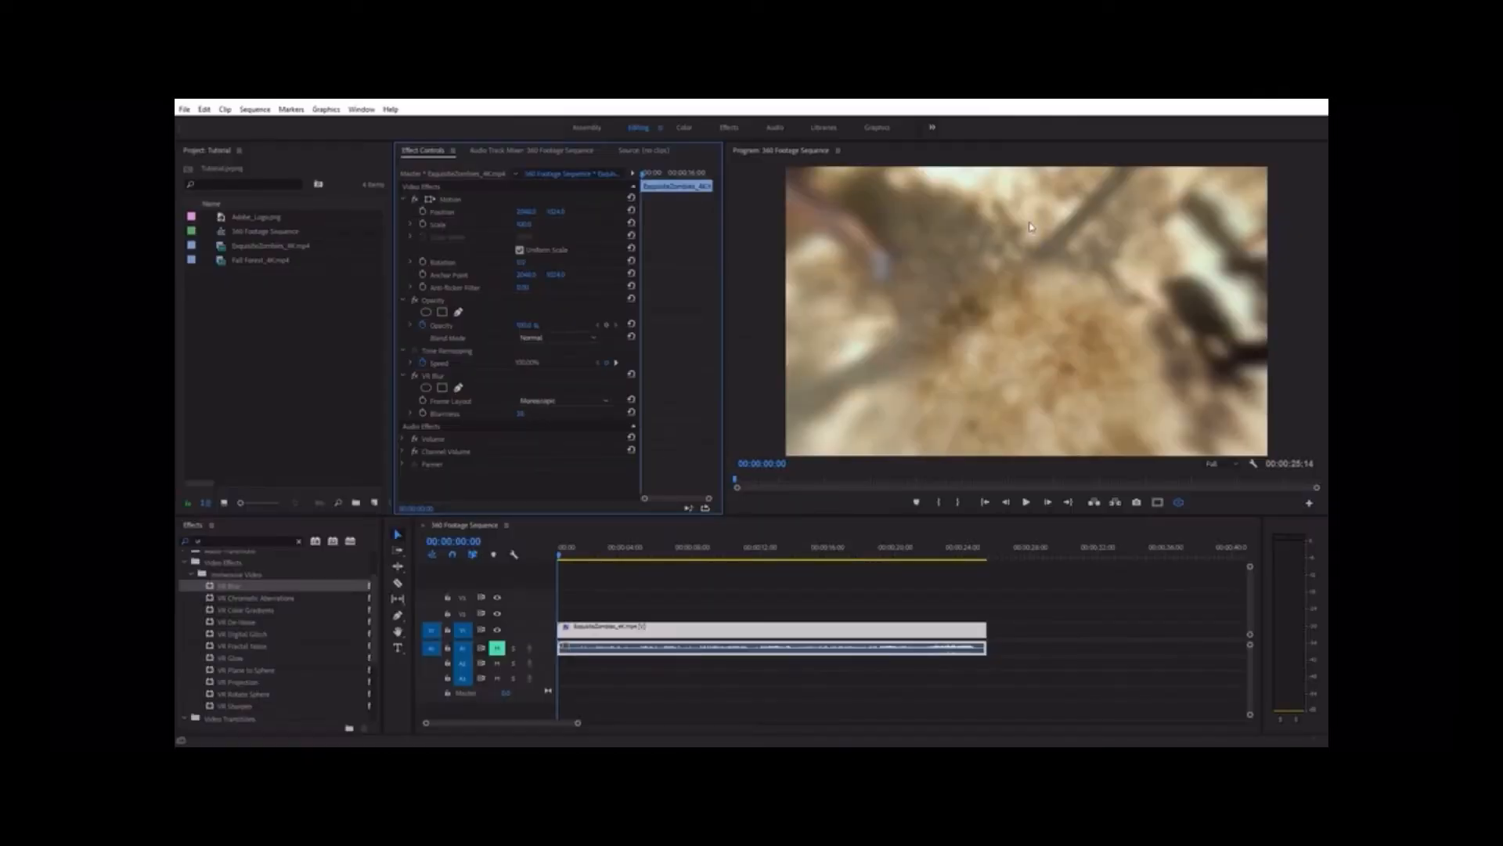
{"action": "left_click_drag", "start_coordinate": [1031, 227], "coordinate": [996, 194]}
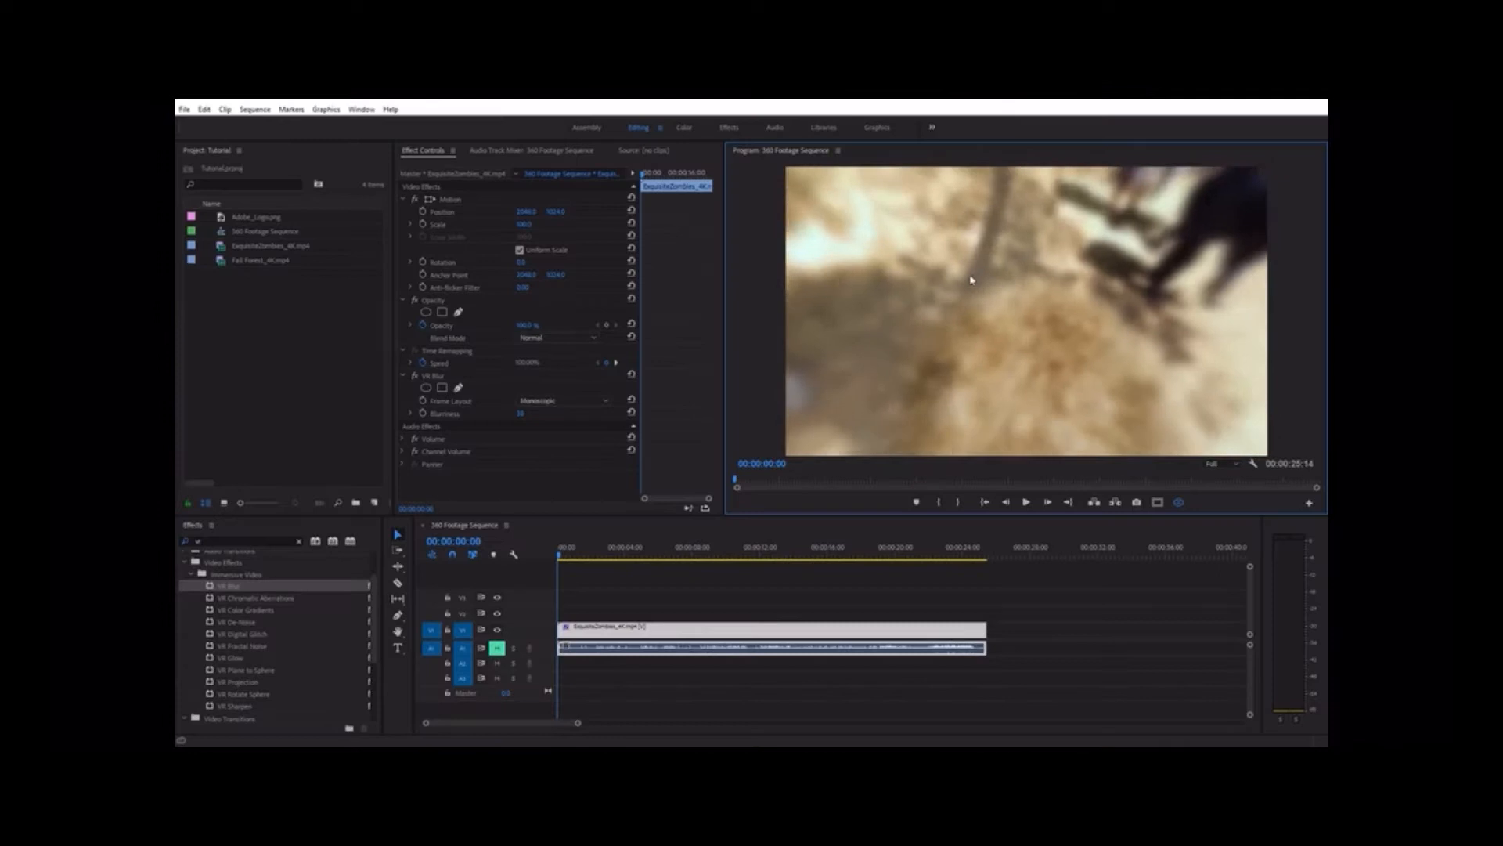
{"action": "left_click_drag", "start_coordinate": [971, 280], "coordinate": [950, 443]}
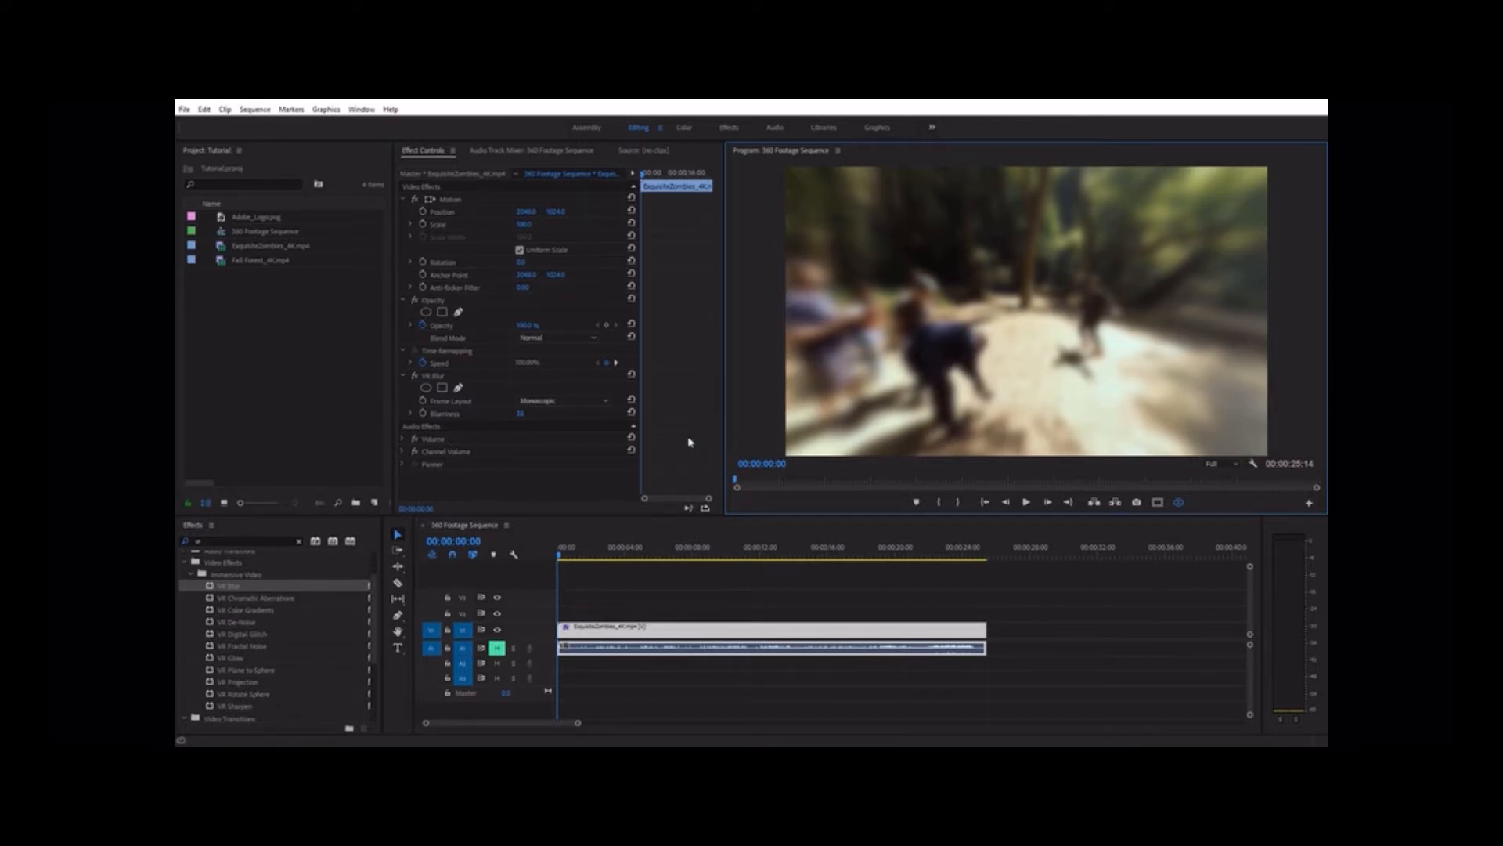
Delete the VR Blur effect from the clip and switch the program monitor back to the flat equirectangular view
{"action": "left_click", "coordinate": [433, 376]}
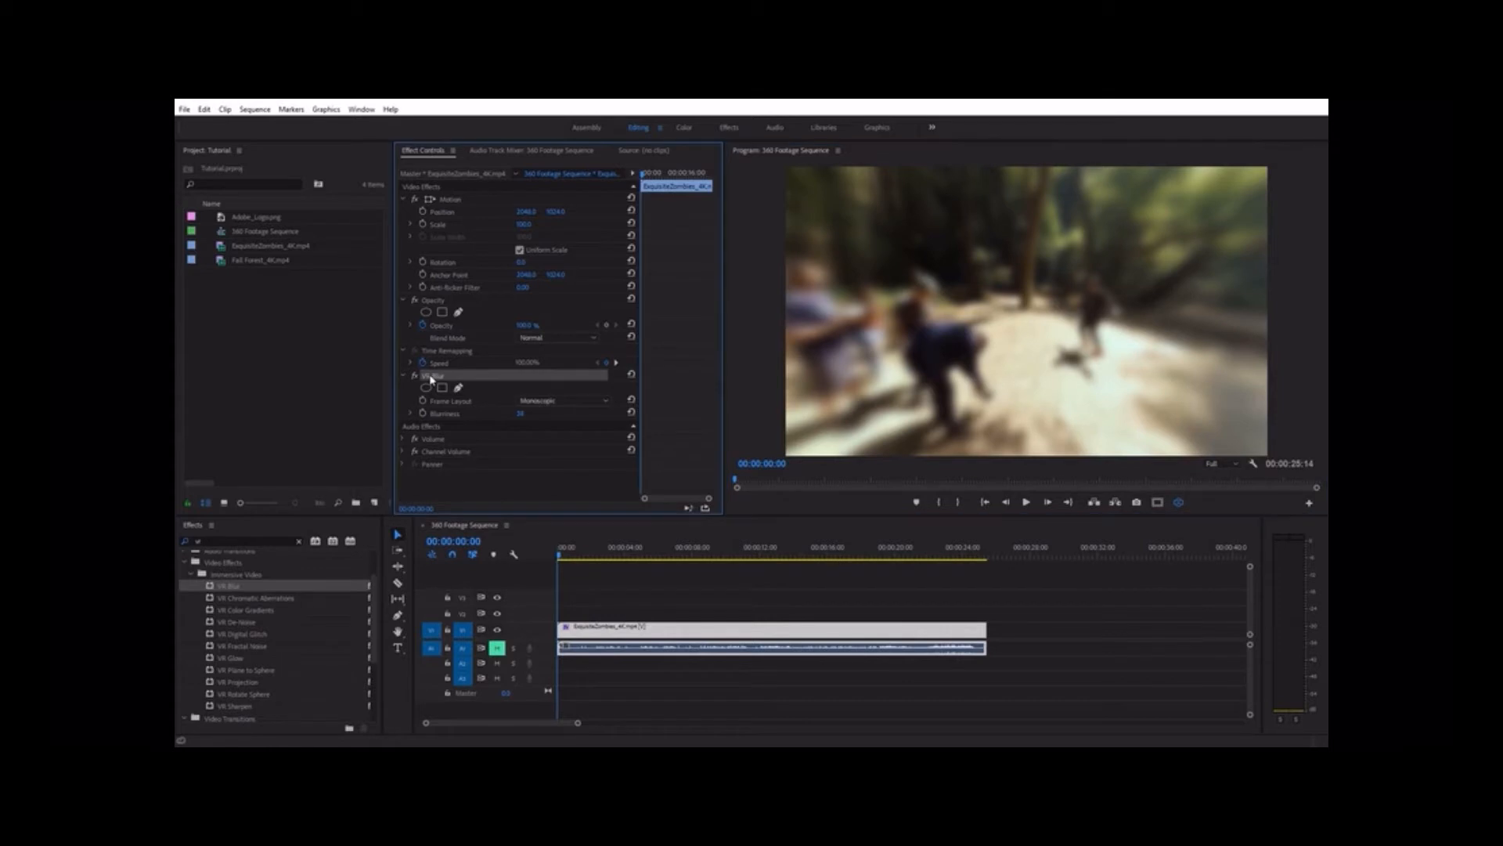
{"action": "key", "text": "Delete"}
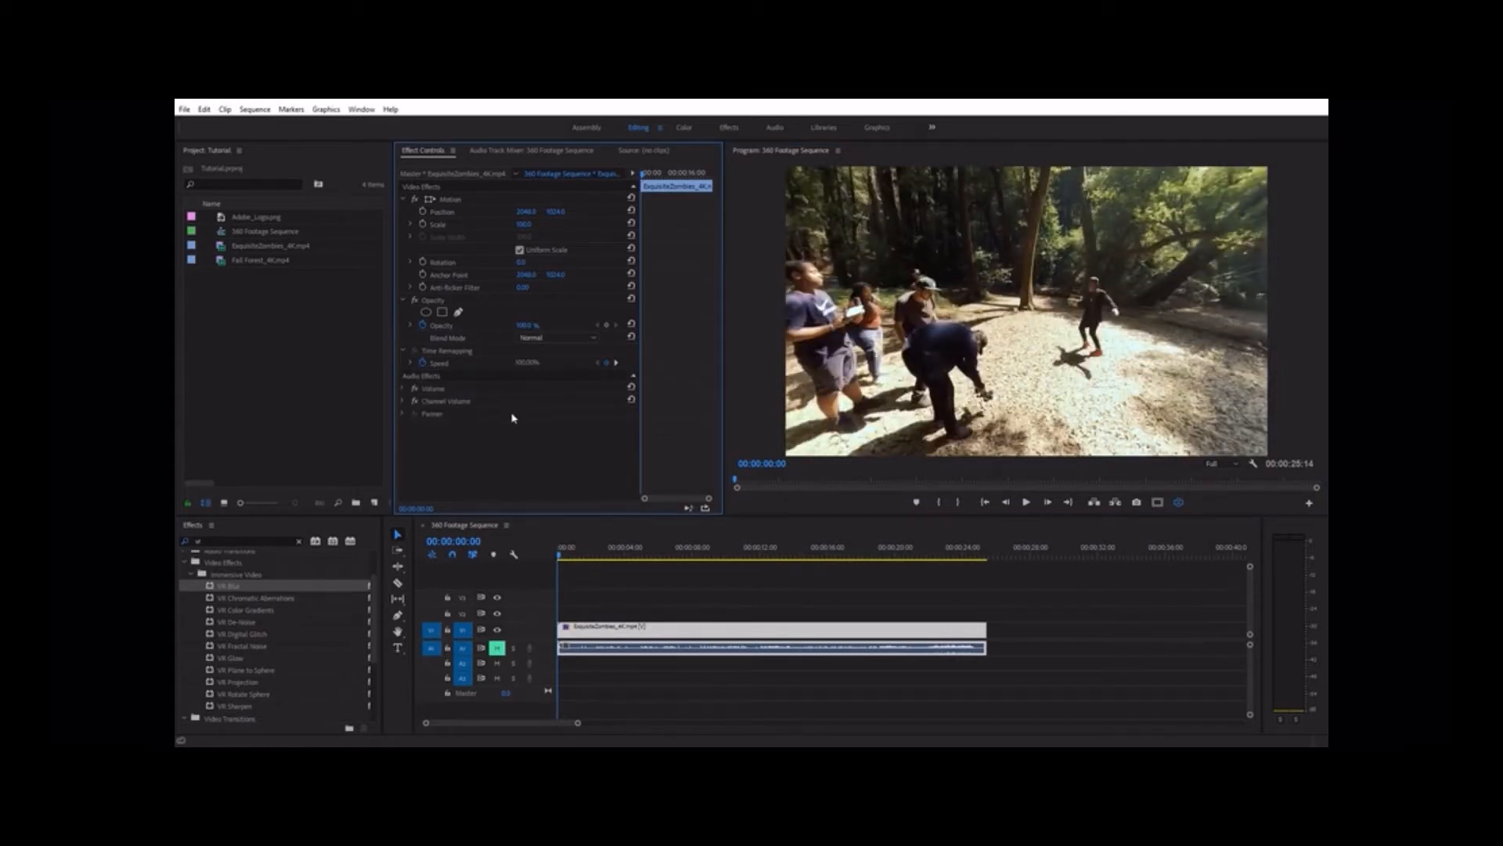
{"action": "left_click", "coordinate": [1179, 502]}
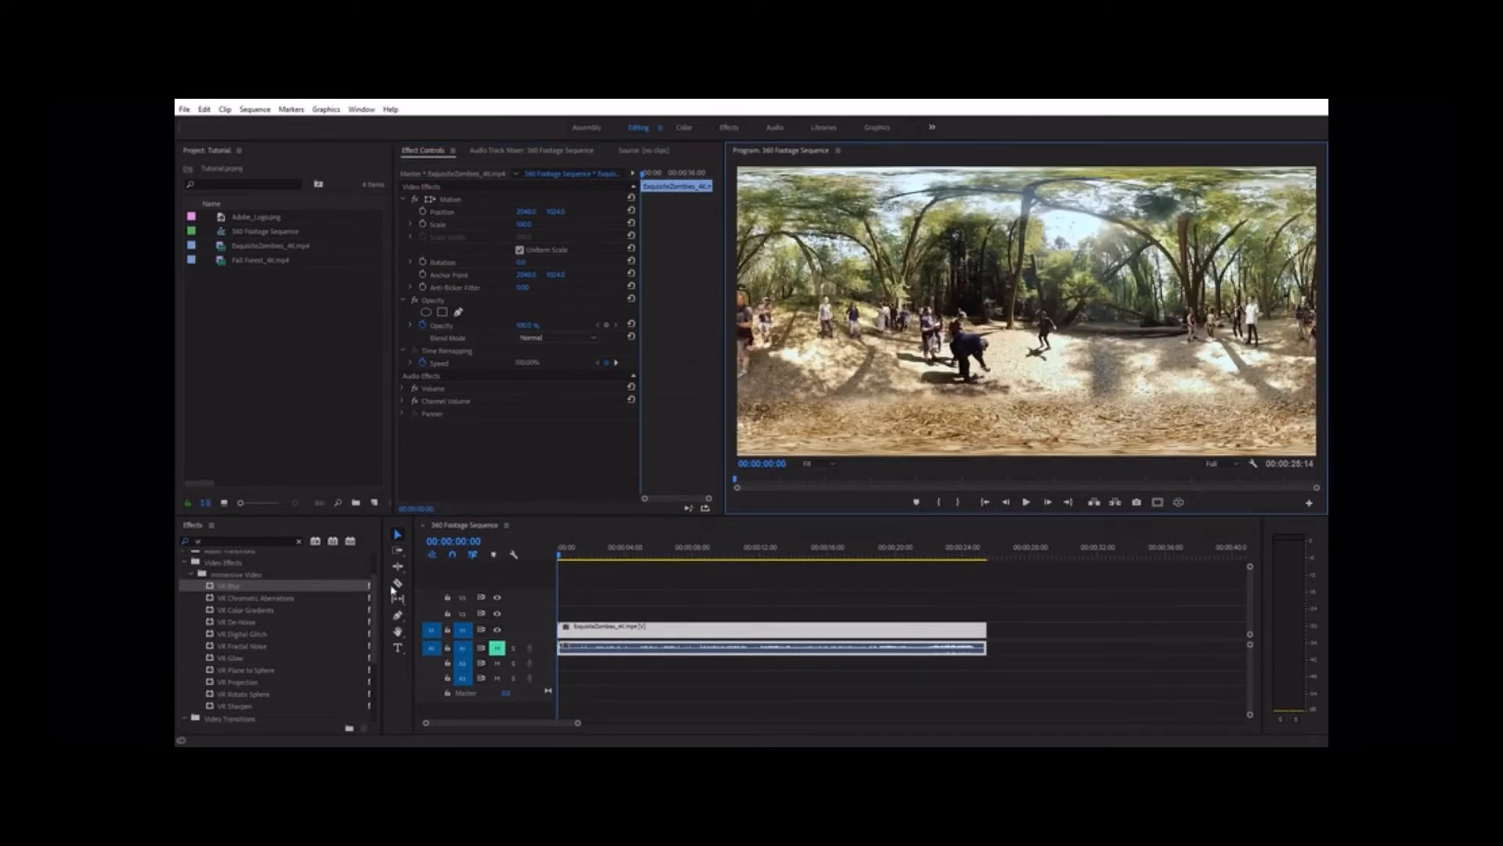
Apply the VR Rotate Sphere effect to the clip with Pan (Y axis) at 16° and check the starting direction in VR view
{"action": "left_click_drag", "start_coordinate": [256, 696], "coordinate": [682, 628]}
{"action": "scroll", "coordinate": [702, 410], "scroll_direction": "down", "scroll_amount": 2}
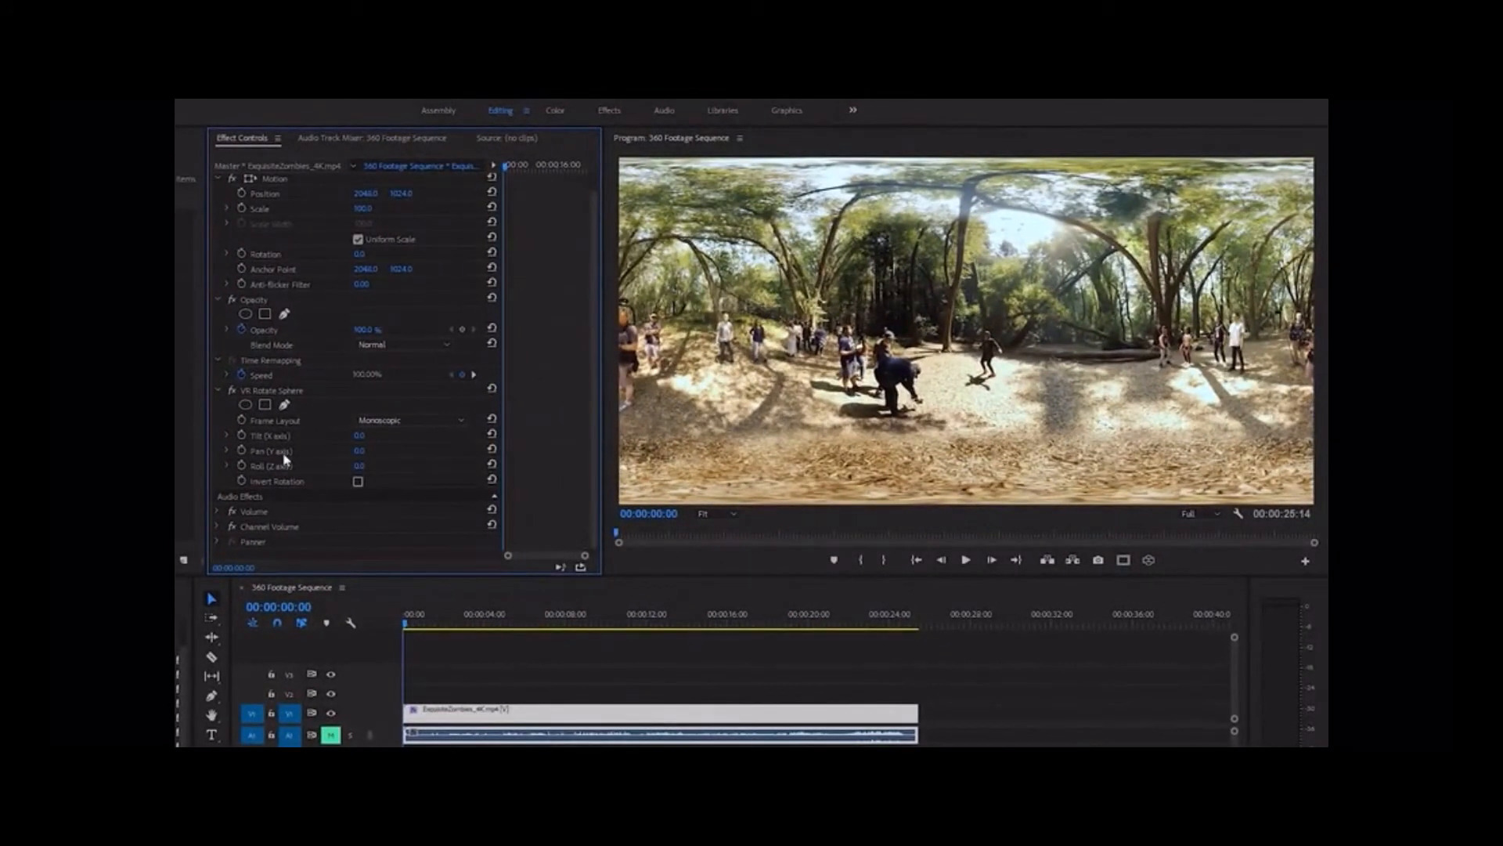
{"action": "left_click_drag", "start_coordinate": [359, 458], "coordinate": [433, 460]}
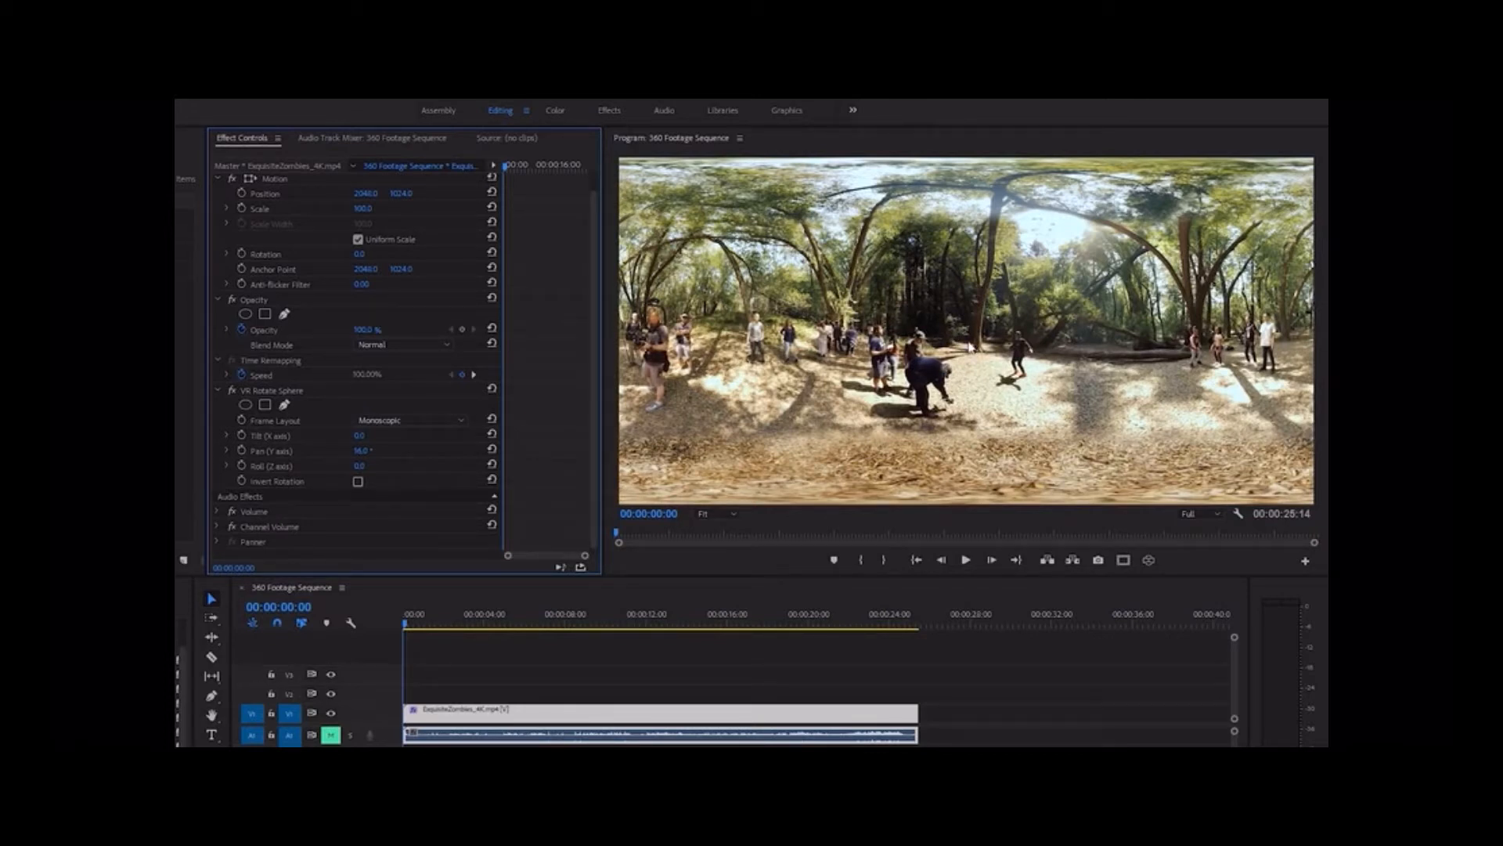
{"action": "left_click", "coordinate": [1150, 559]}
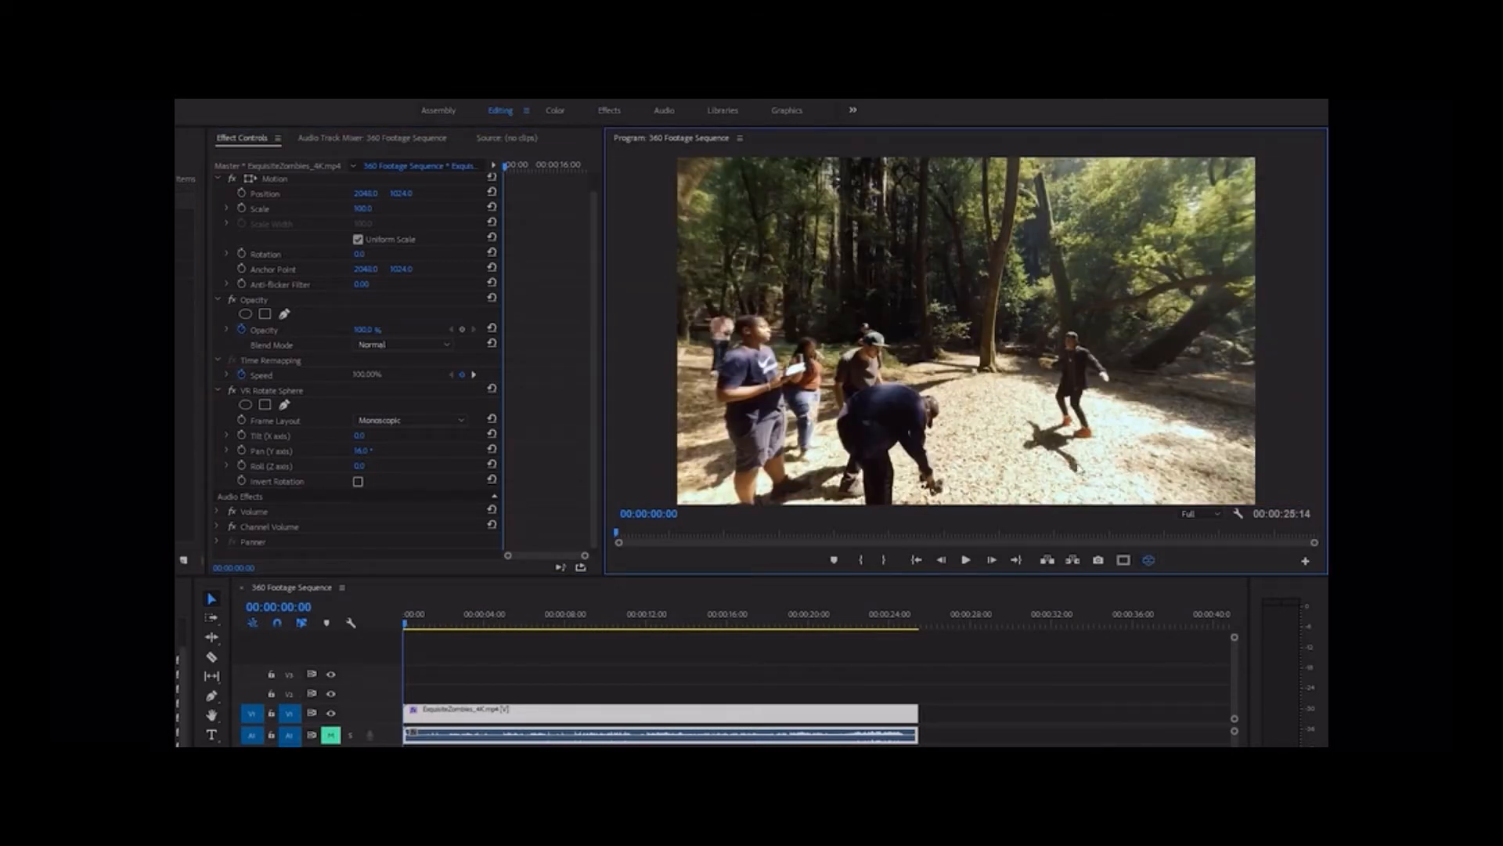
{"action": "left_click", "coordinate": [1149, 560]}
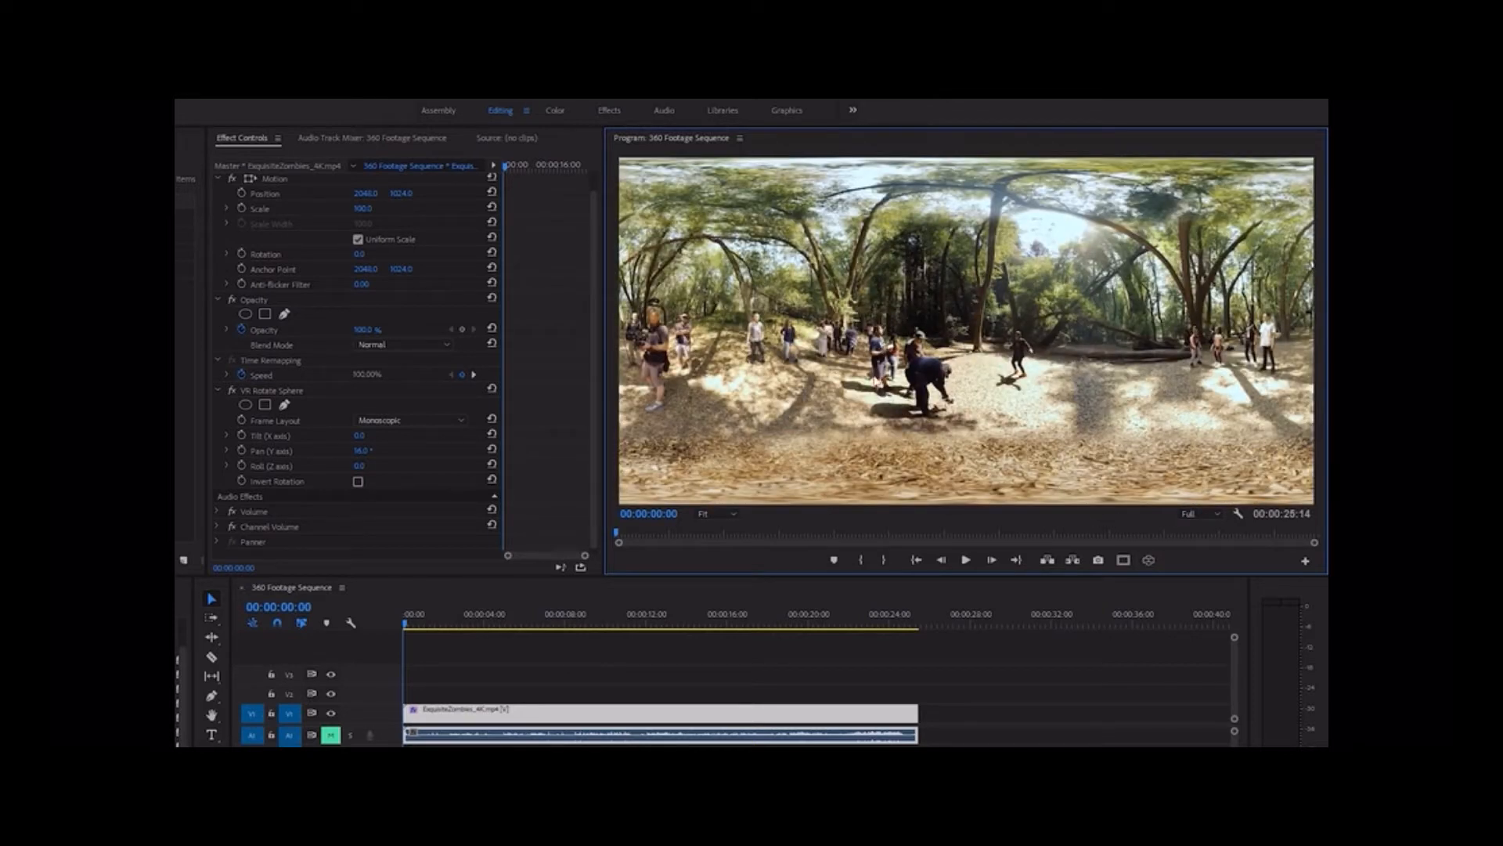
Try a Pan (Y axis) of about 123° in VR view and bring it back to 8°
{"action": "left_click_drag", "start_coordinate": [363, 453], "coordinate": [445, 453]}
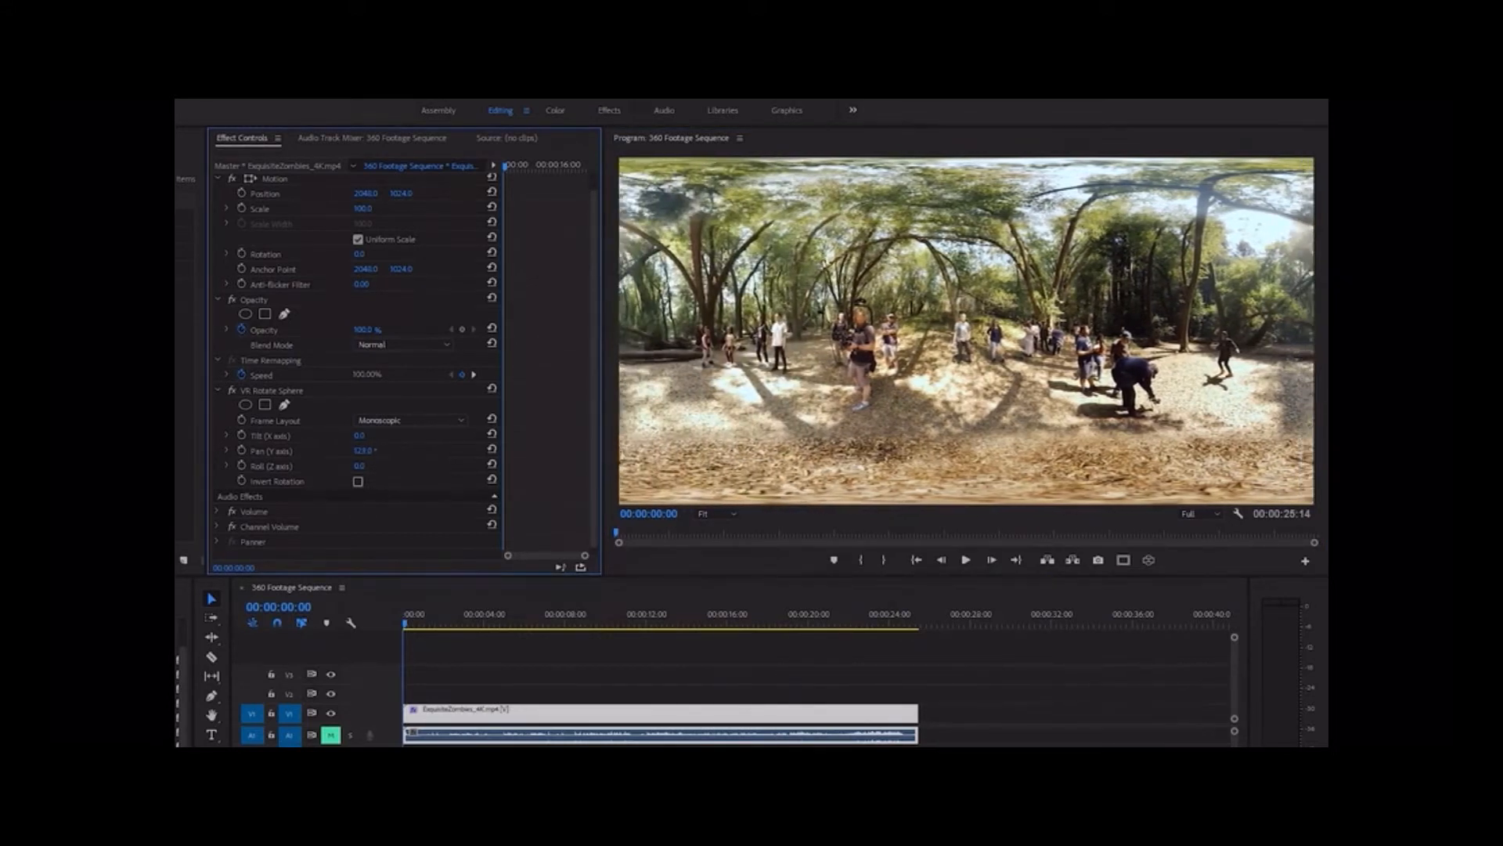
{"action": "left_click", "coordinate": [1148, 560]}
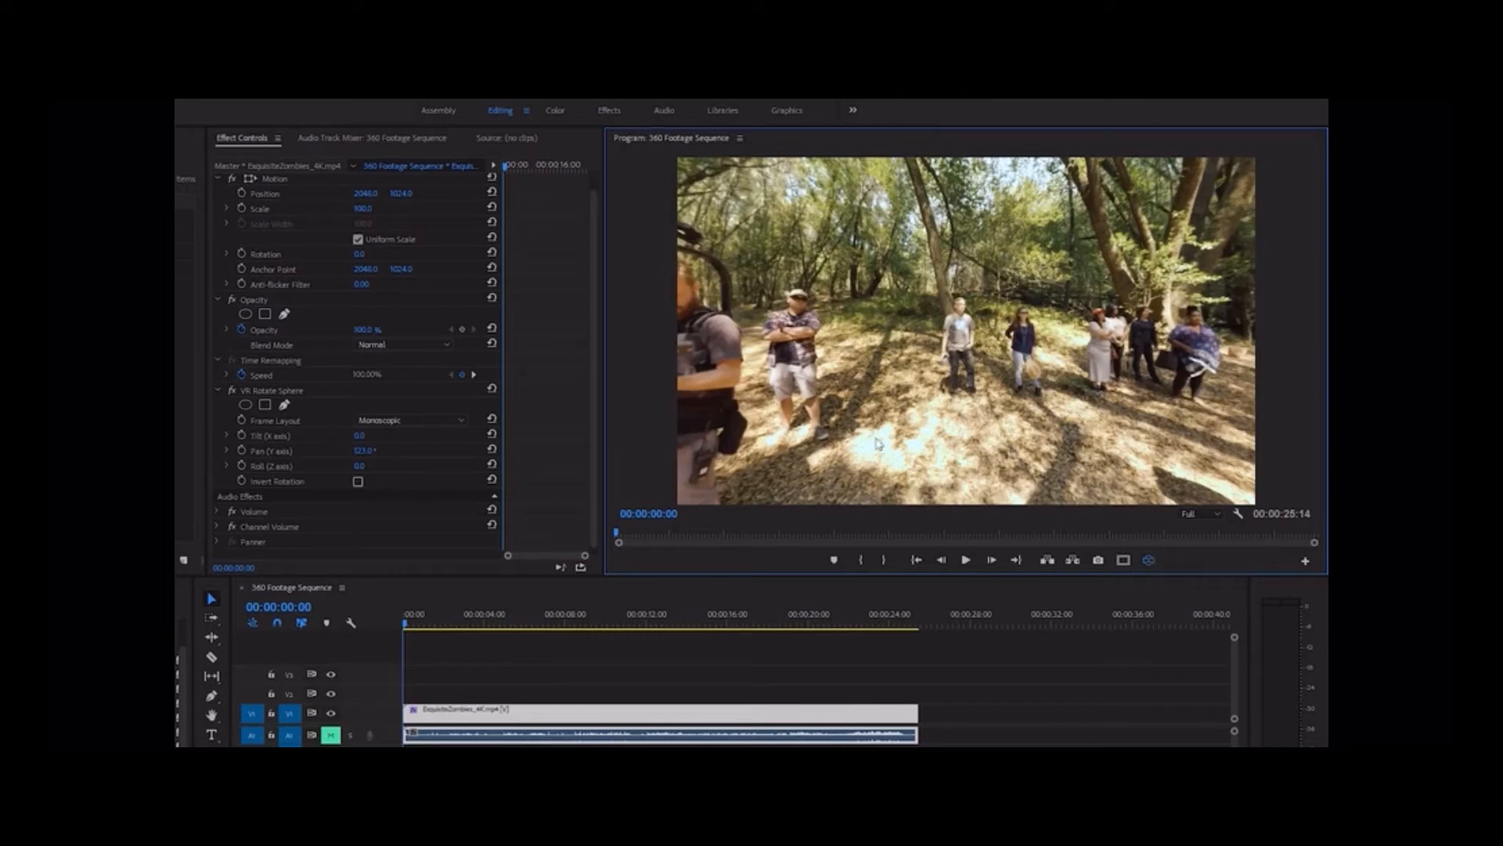
{"action": "left_click_drag", "start_coordinate": [360, 452], "coordinate": [270, 451]}
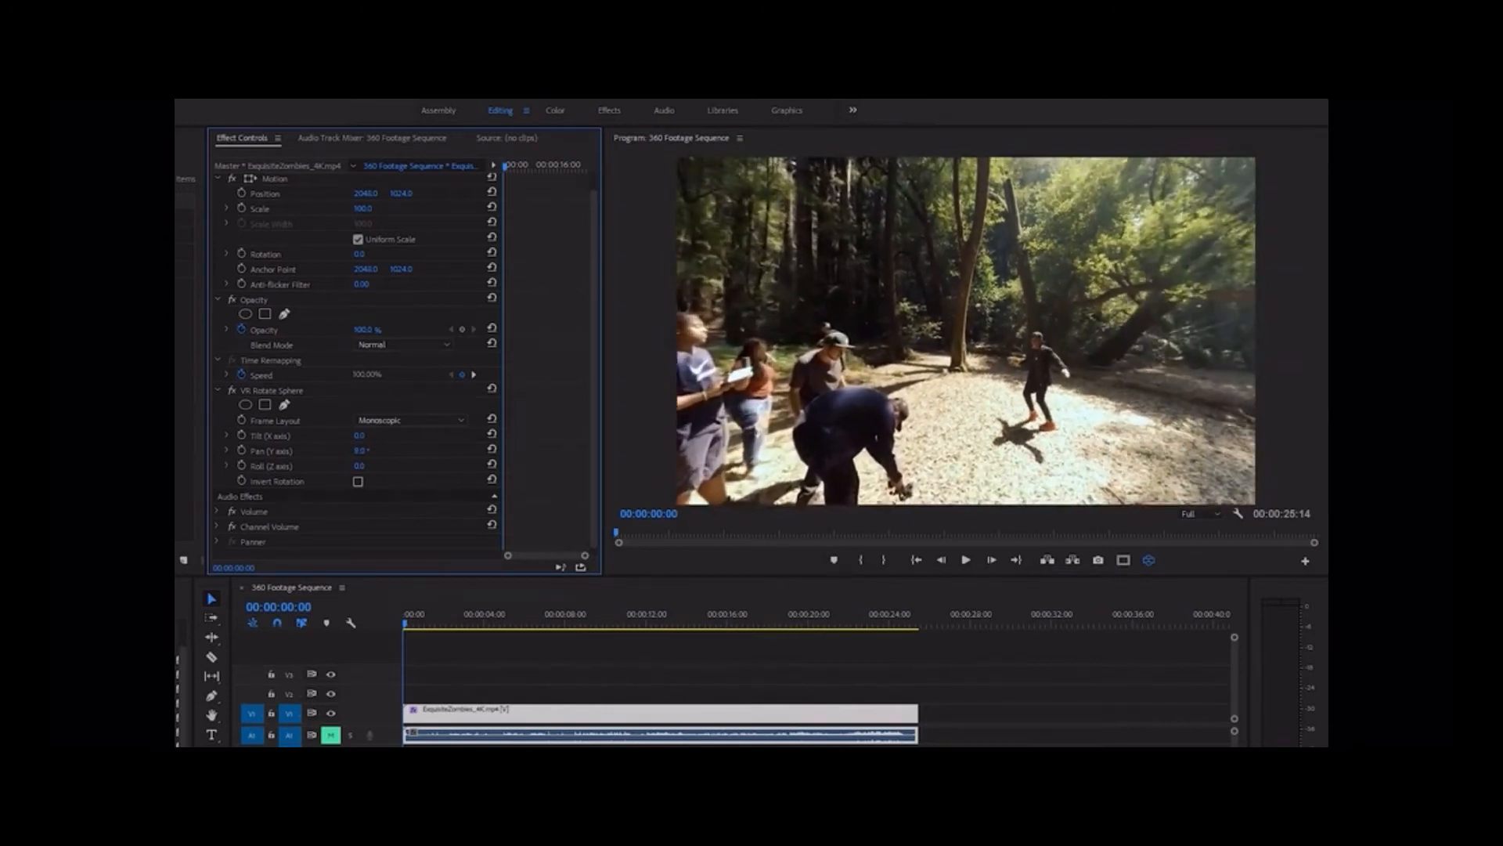
Return to the equirectangular view and set the VR Rotate Sphere Tilt (X axis) to 7°
{"action": "left_click", "coordinate": [1149, 560]}
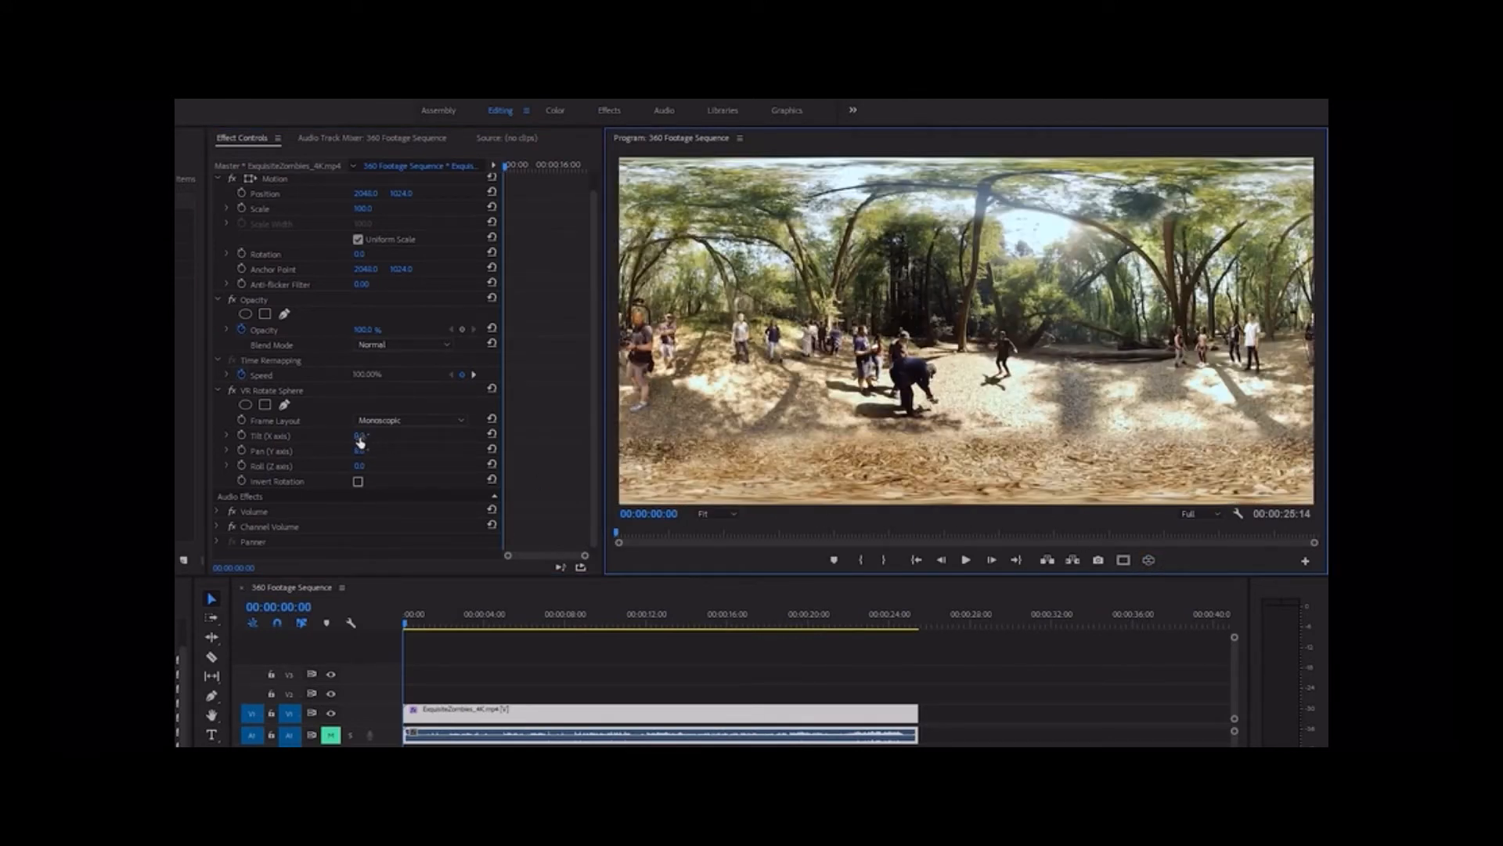
{"action": "left_click_drag", "start_coordinate": [360, 436], "coordinate": [378, 435]}
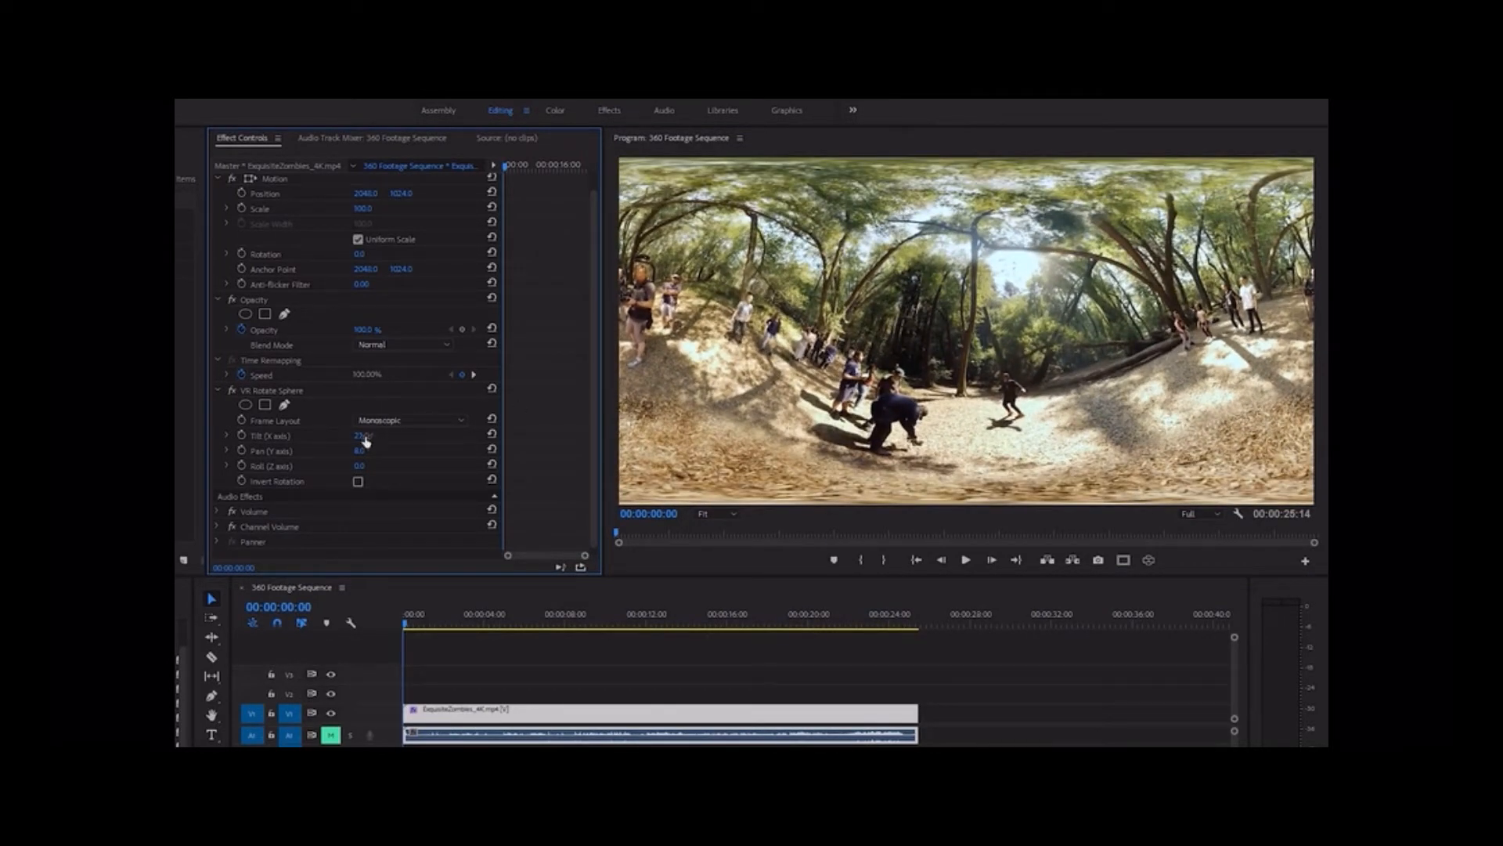
{"action": "left_click_drag", "start_coordinate": [362, 443], "coordinate": [371, 444]}
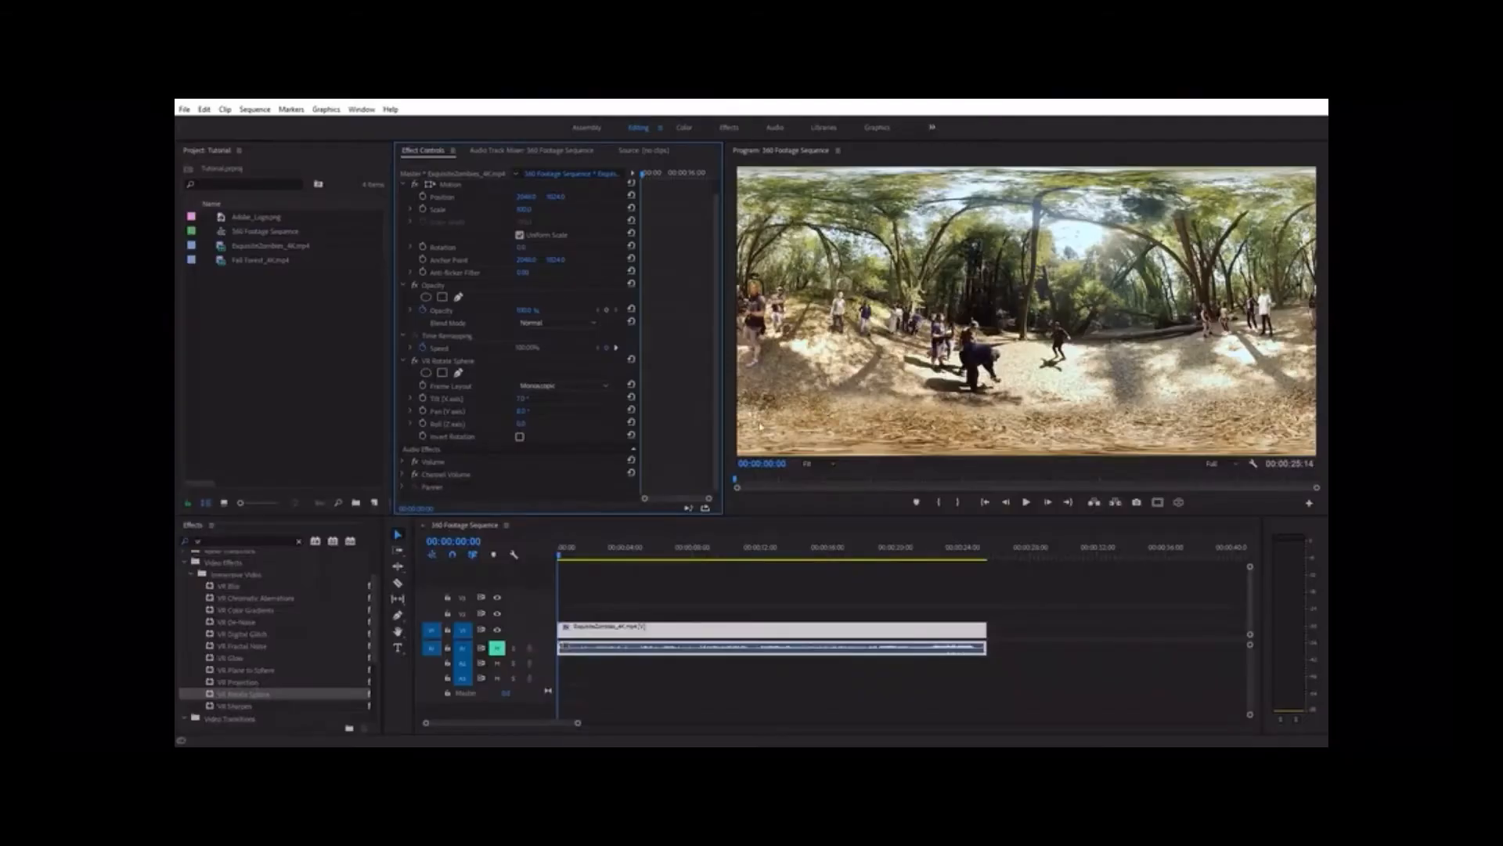
Remove the VR Rotate Sphere effect from the clip and place Adobe_Logo.png on V2 at the start of the sequence
{"action": "left_click", "coordinate": [459, 363]}
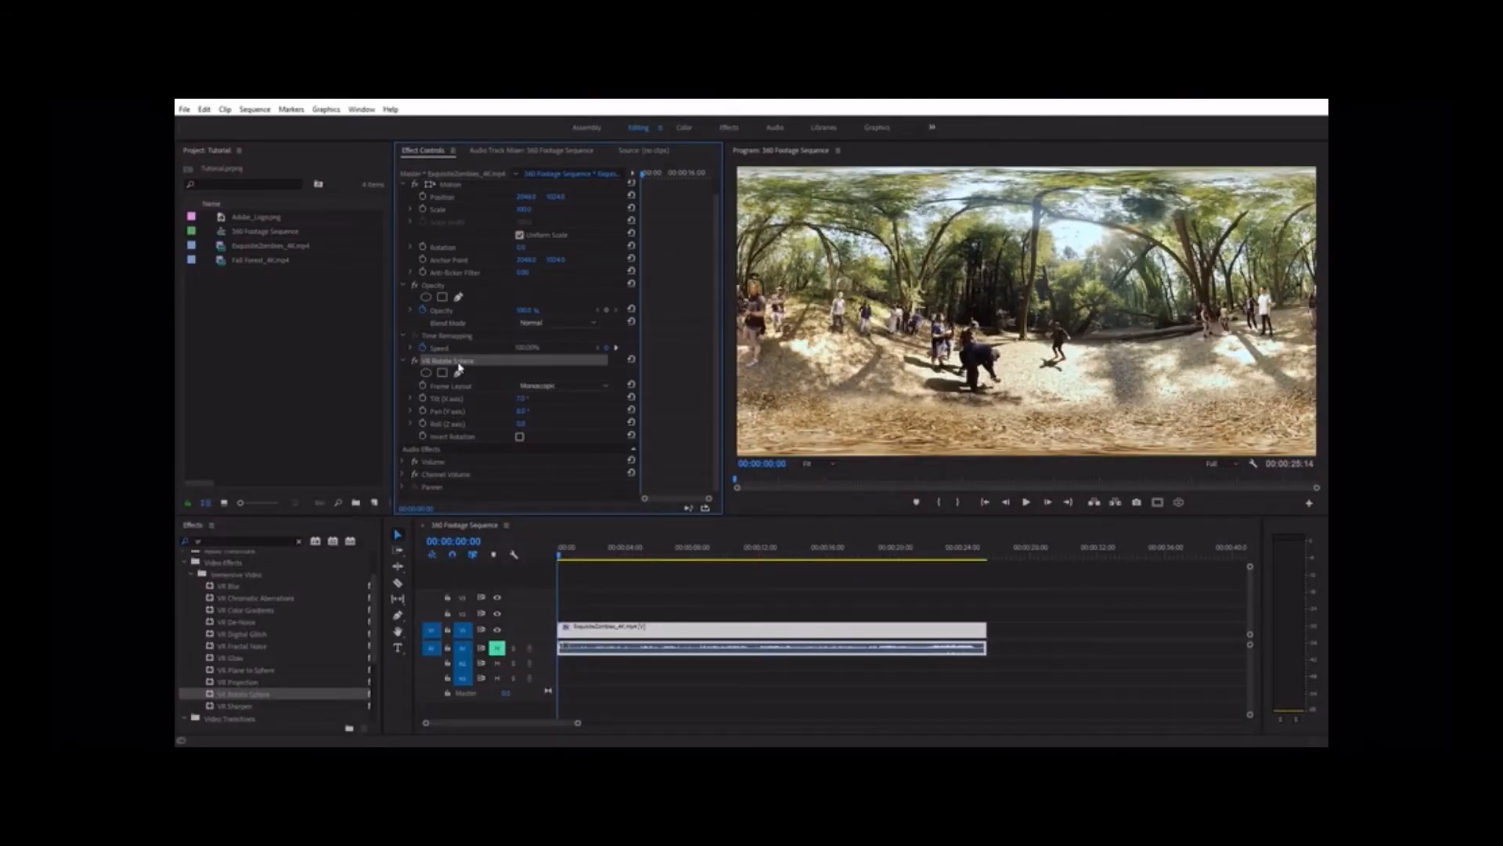
{"action": "key", "text": "Delete"}
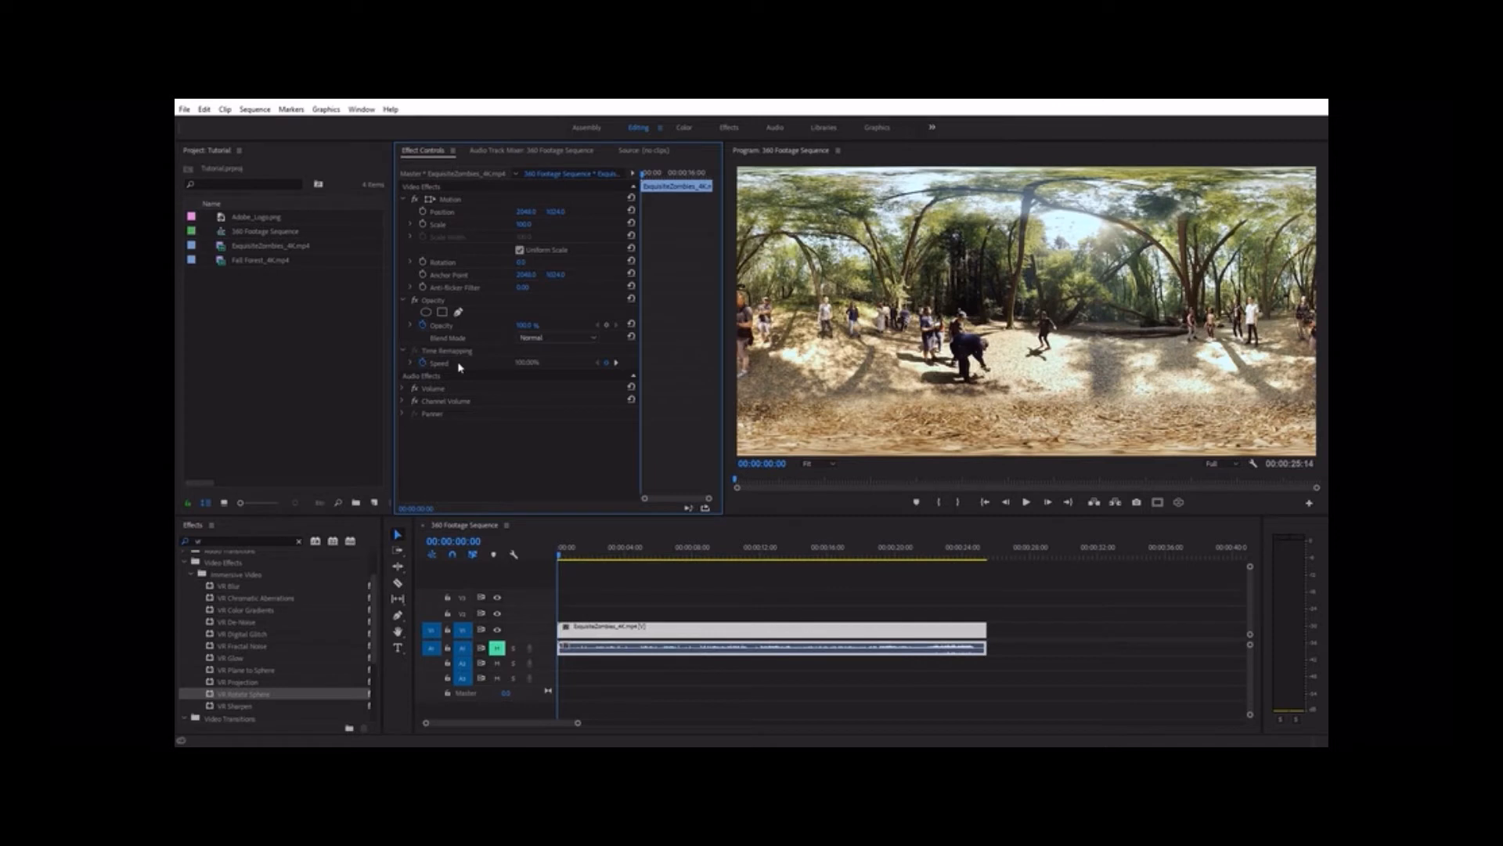
{"action": "left_click_drag", "start_coordinate": [263, 226], "coordinate": [561, 614]}
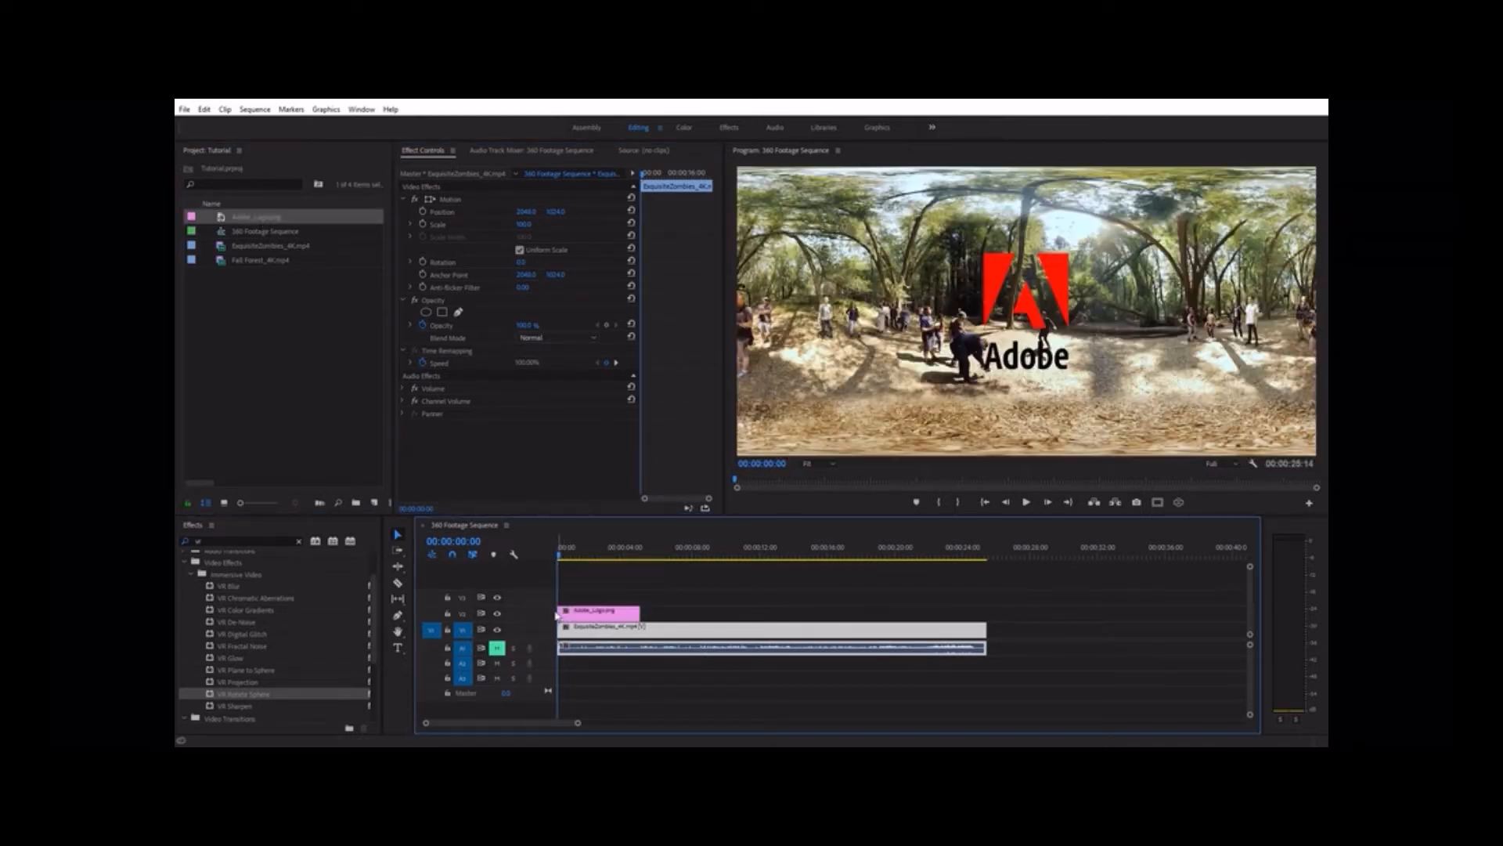
Compare how the logo's shape looks in VR view and in the flat equirectangular view
{"action": "left_click", "coordinate": [1180, 503]}
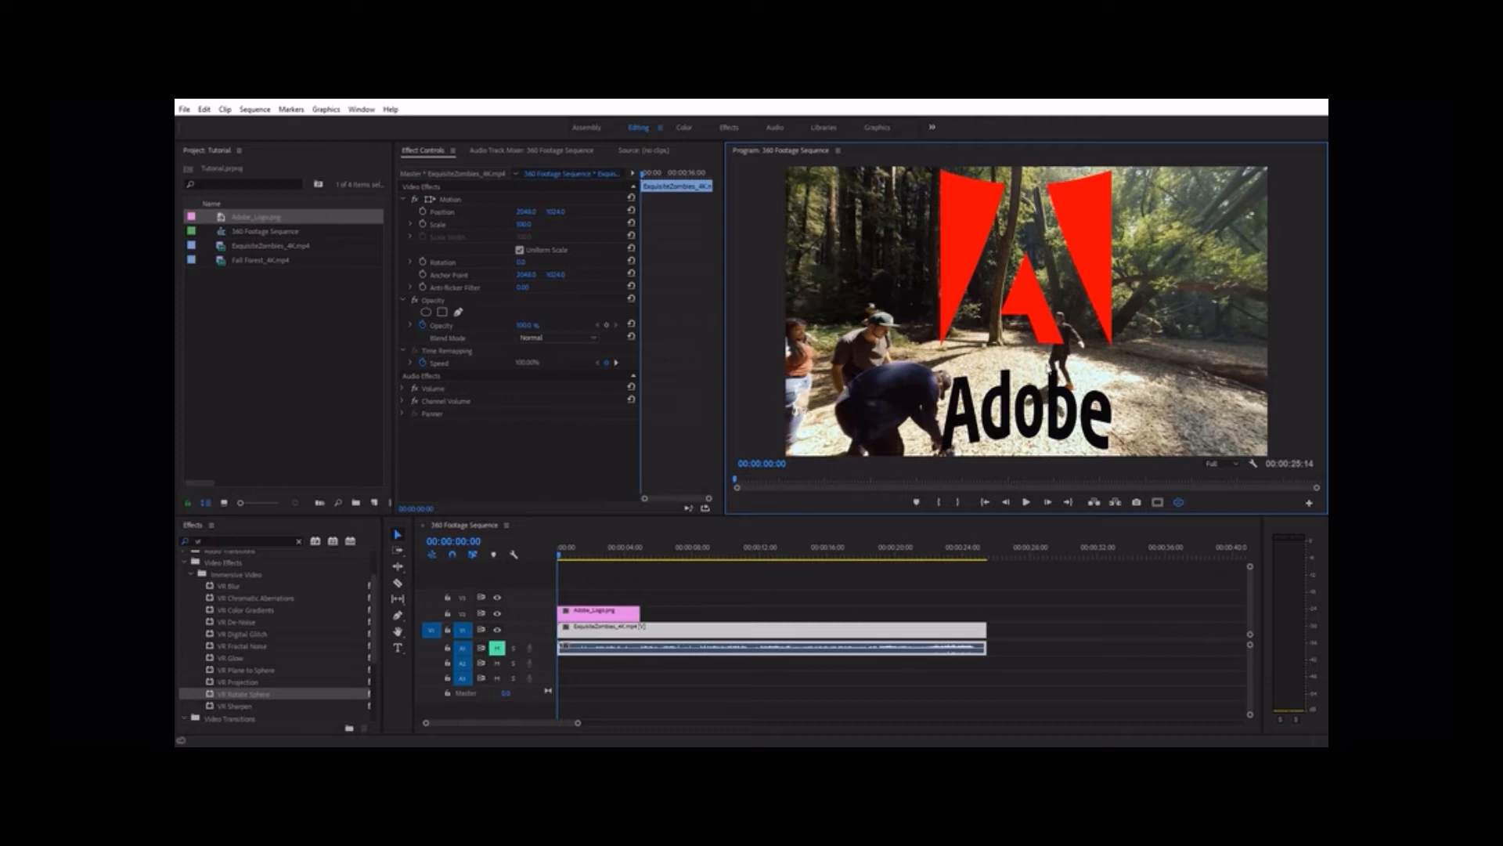
{"action": "left_click_drag", "start_coordinate": [1048, 298], "coordinate": [993, 351]}
{"action": "left_click_drag", "start_coordinate": [980, 416], "coordinate": [986, 417]}
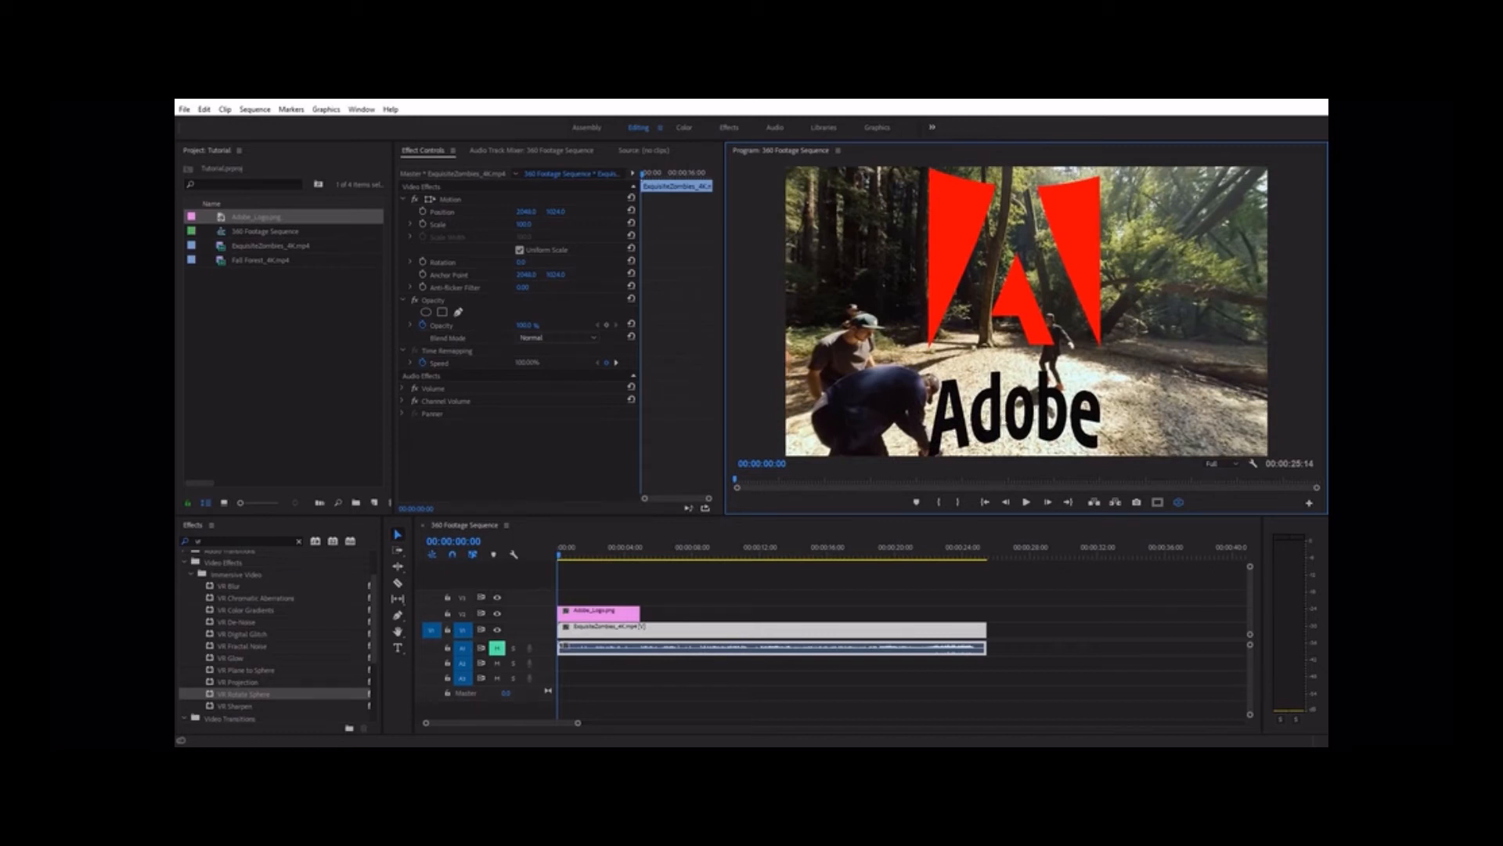
{"action": "left_click", "coordinate": [1180, 503]}
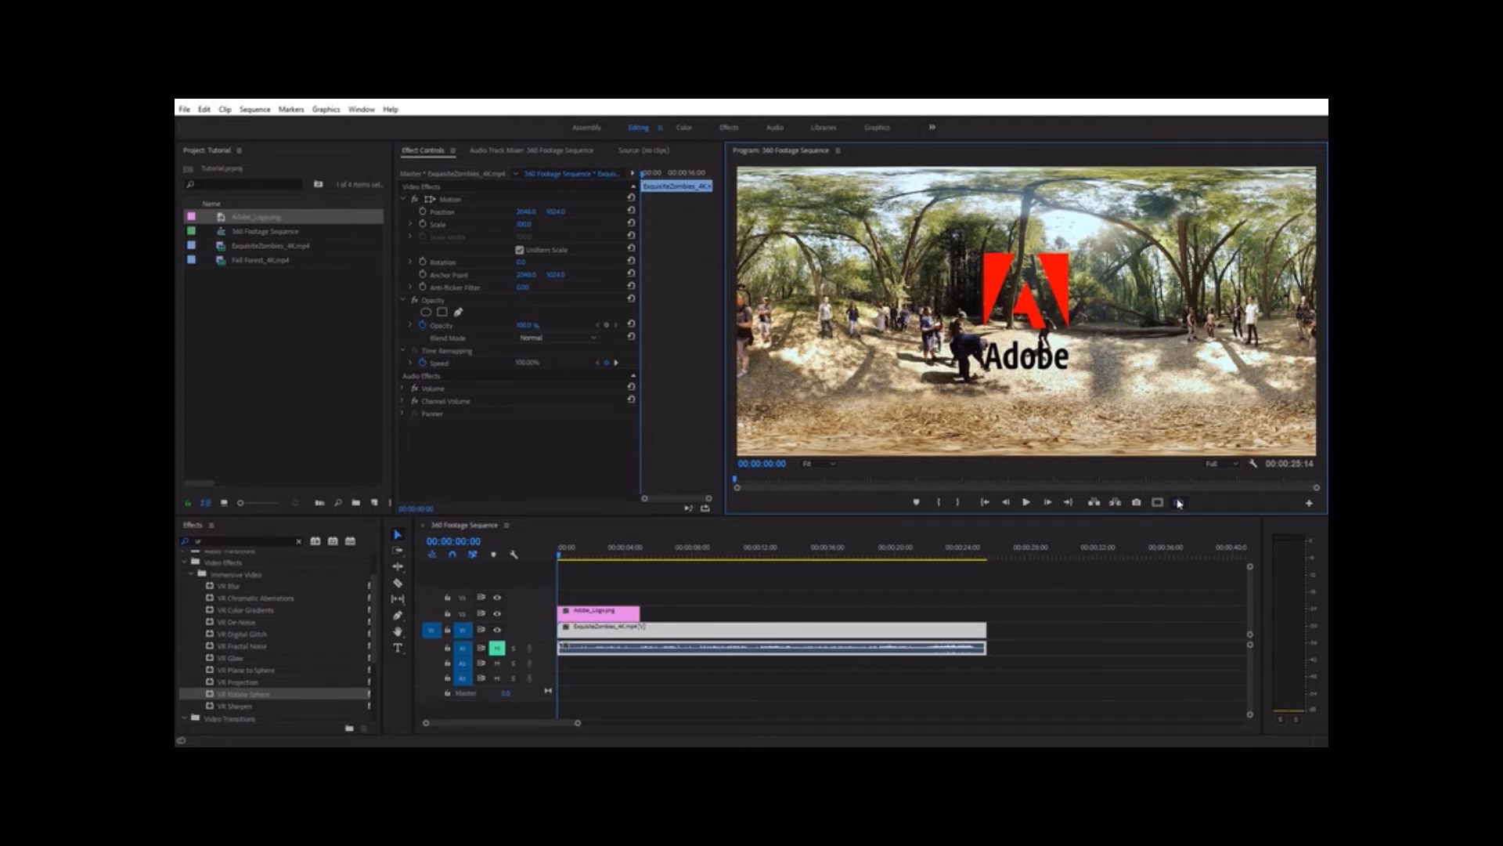
{"action": "left_click", "coordinate": [1180, 503]}
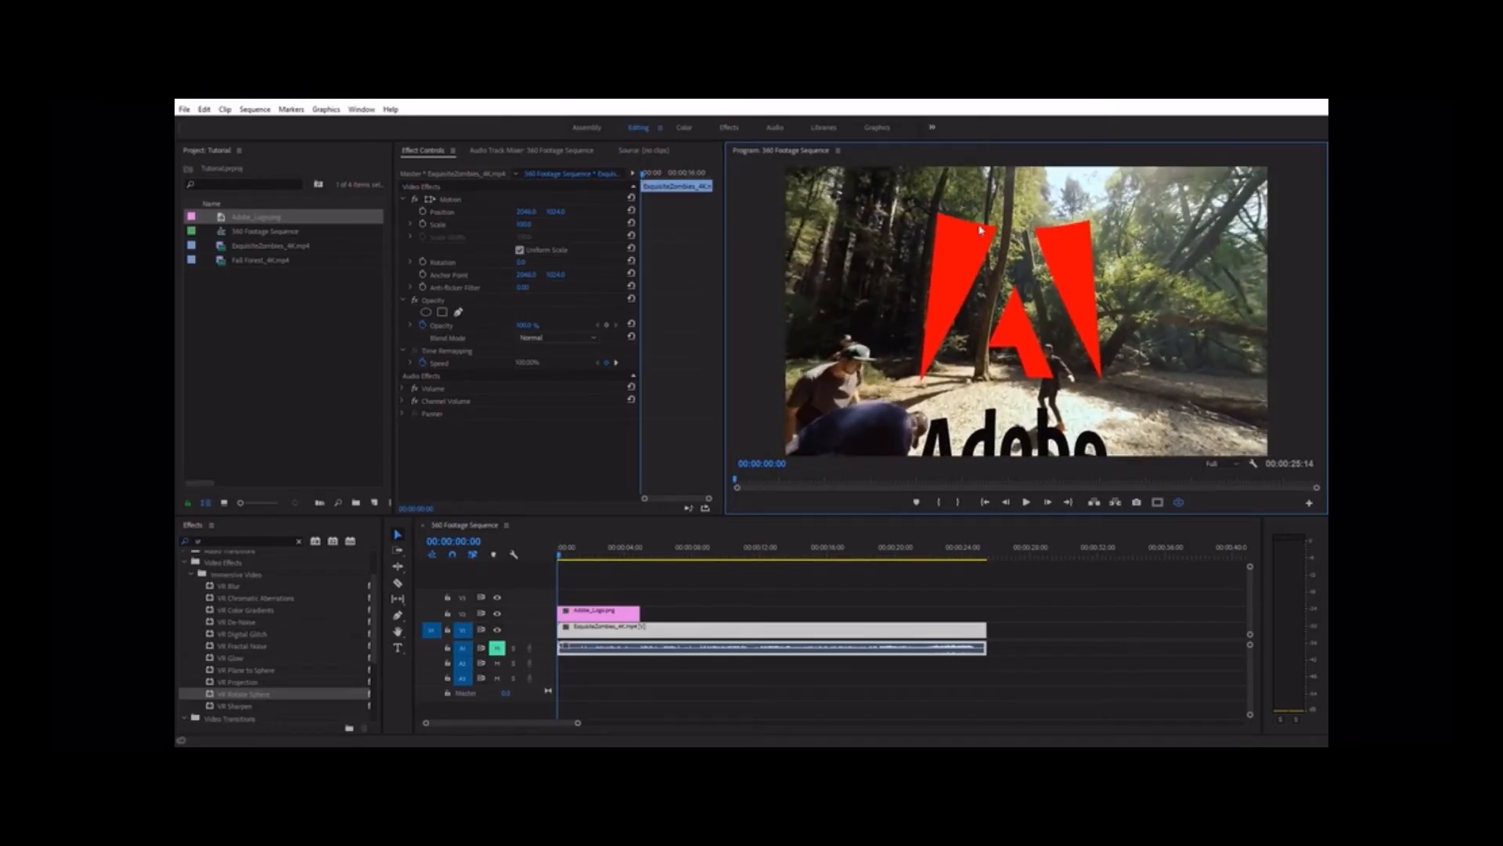
{"action": "left_click_drag", "start_coordinate": [1053, 338], "coordinate": [1057, 319]}
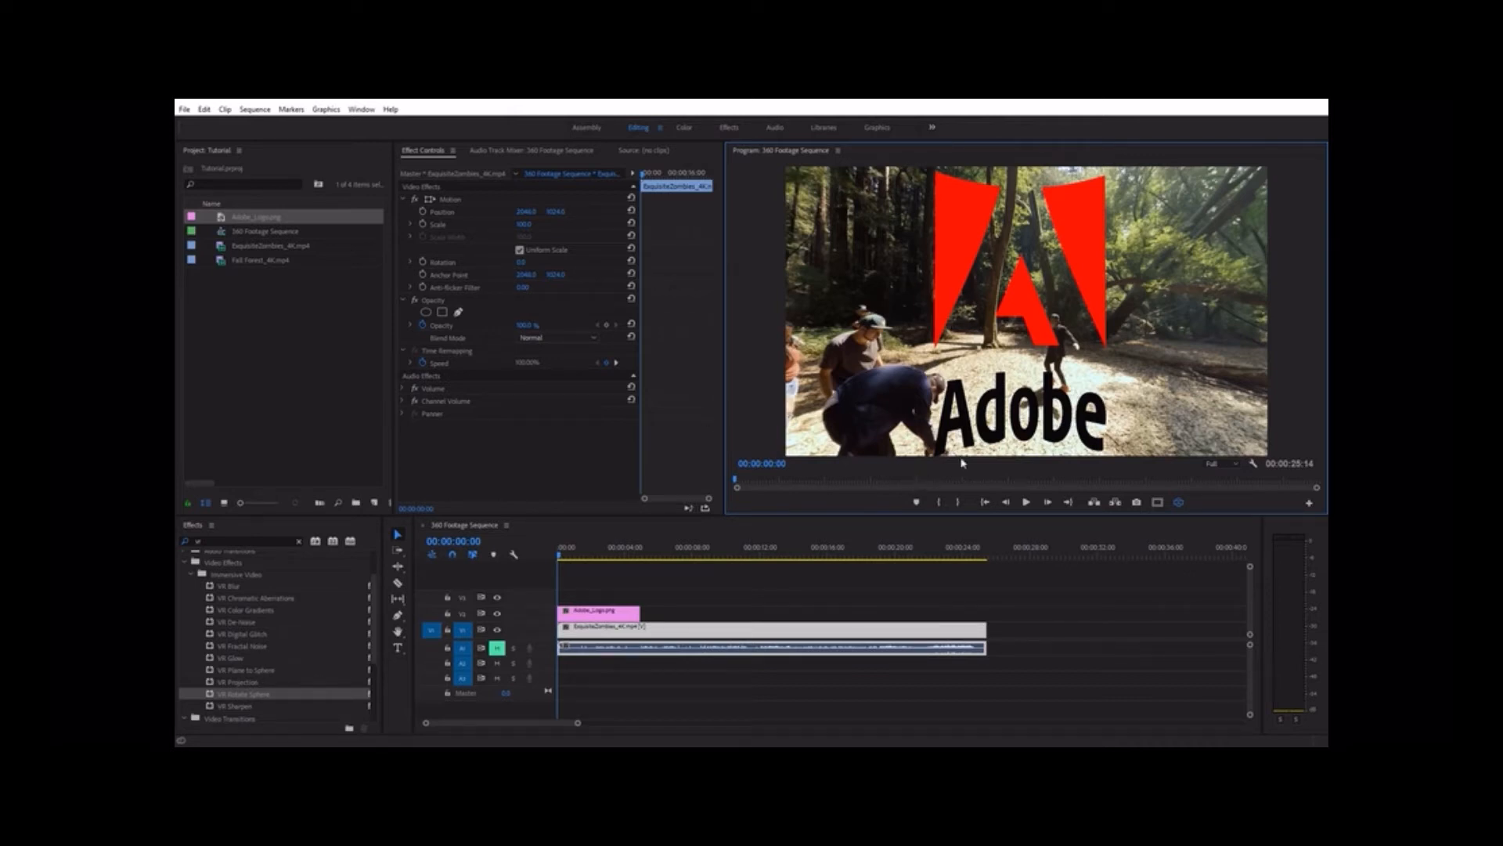
Apply the VR Plane to Sphere effect to the logo clip and compare the equirectangular view with the effect off and on
{"action": "left_click_drag", "start_coordinate": [235, 671], "coordinate": [599, 615]}
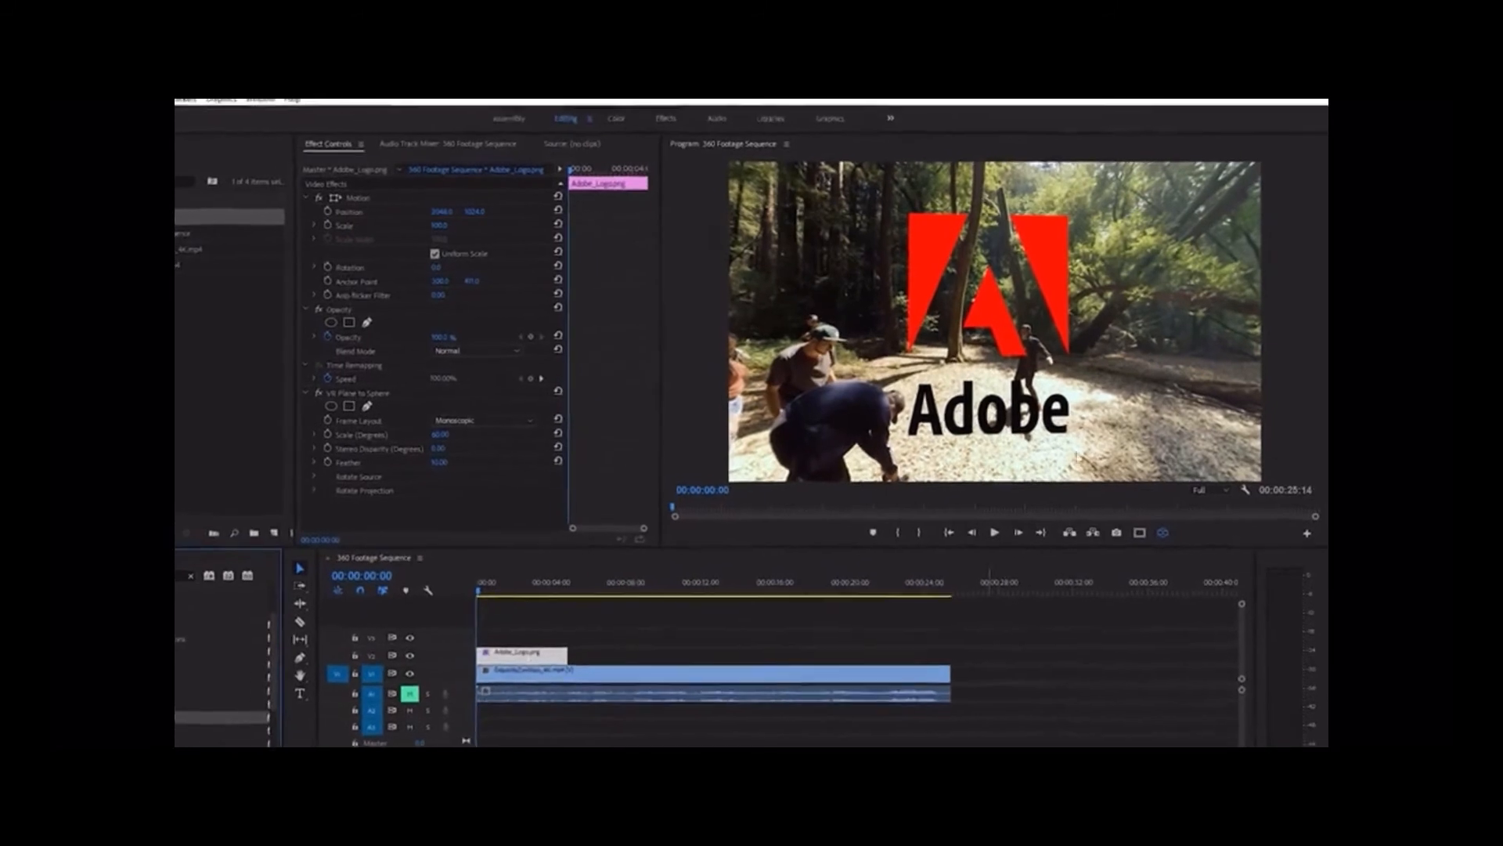
{"action": "mouse_move", "coordinate": [922, 390]}
{"action": "left_mouse_down"}
{"action": "mouse_move", "coordinate": [1021, 350]}
{"action": "mouse_move", "coordinate": [830, 381]}
{"action": "mouse_move", "coordinate": [945, 372]}
{"action": "left_mouse_up"}
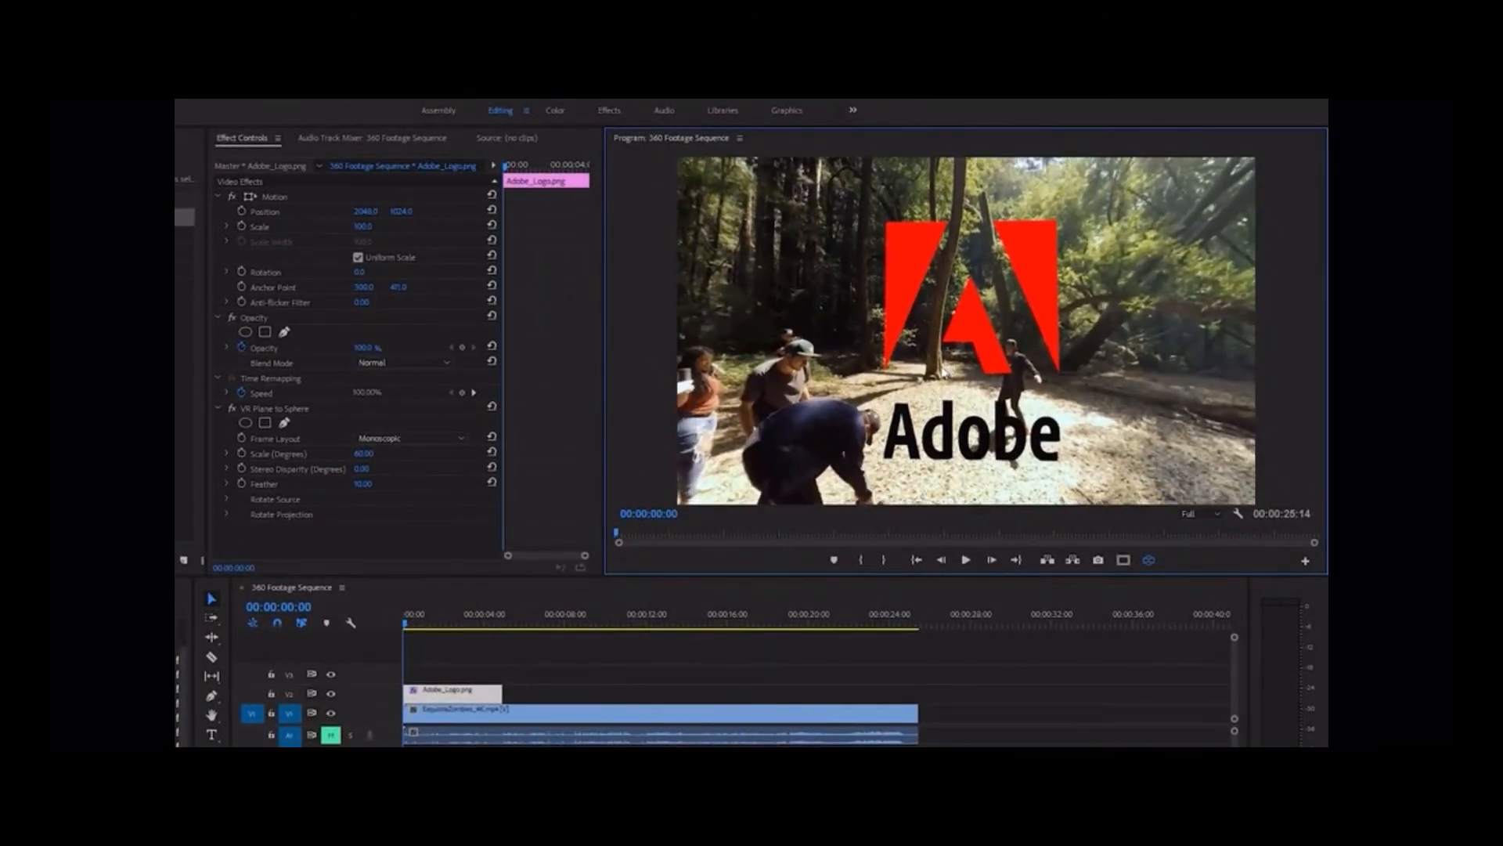
{"action": "left_click", "coordinate": [1149, 560]}
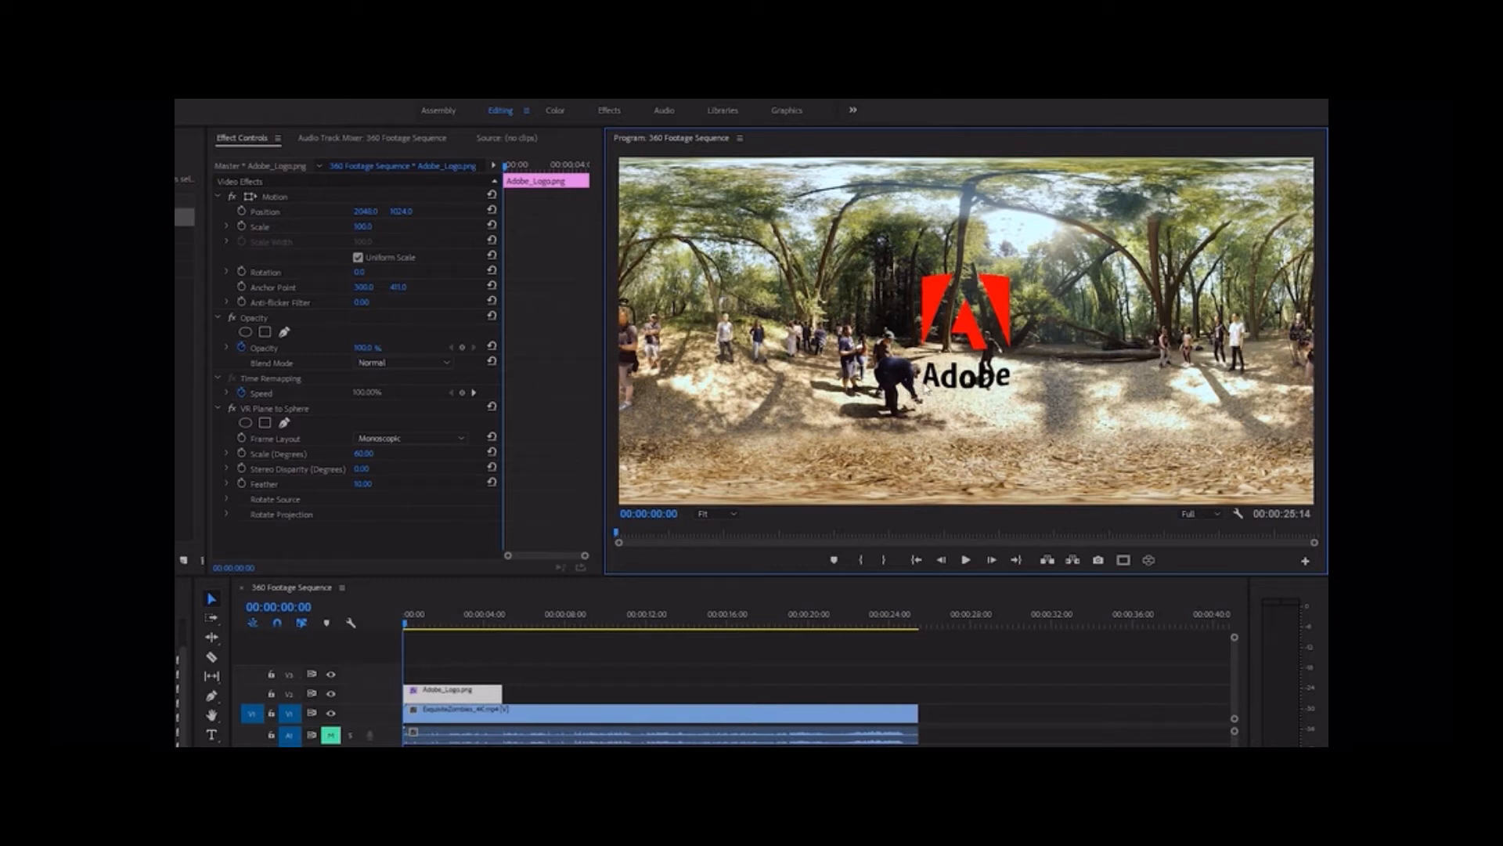
{"action": "left_click", "coordinate": [232, 410]}
{"action": "left_click", "coordinate": [232, 409]}
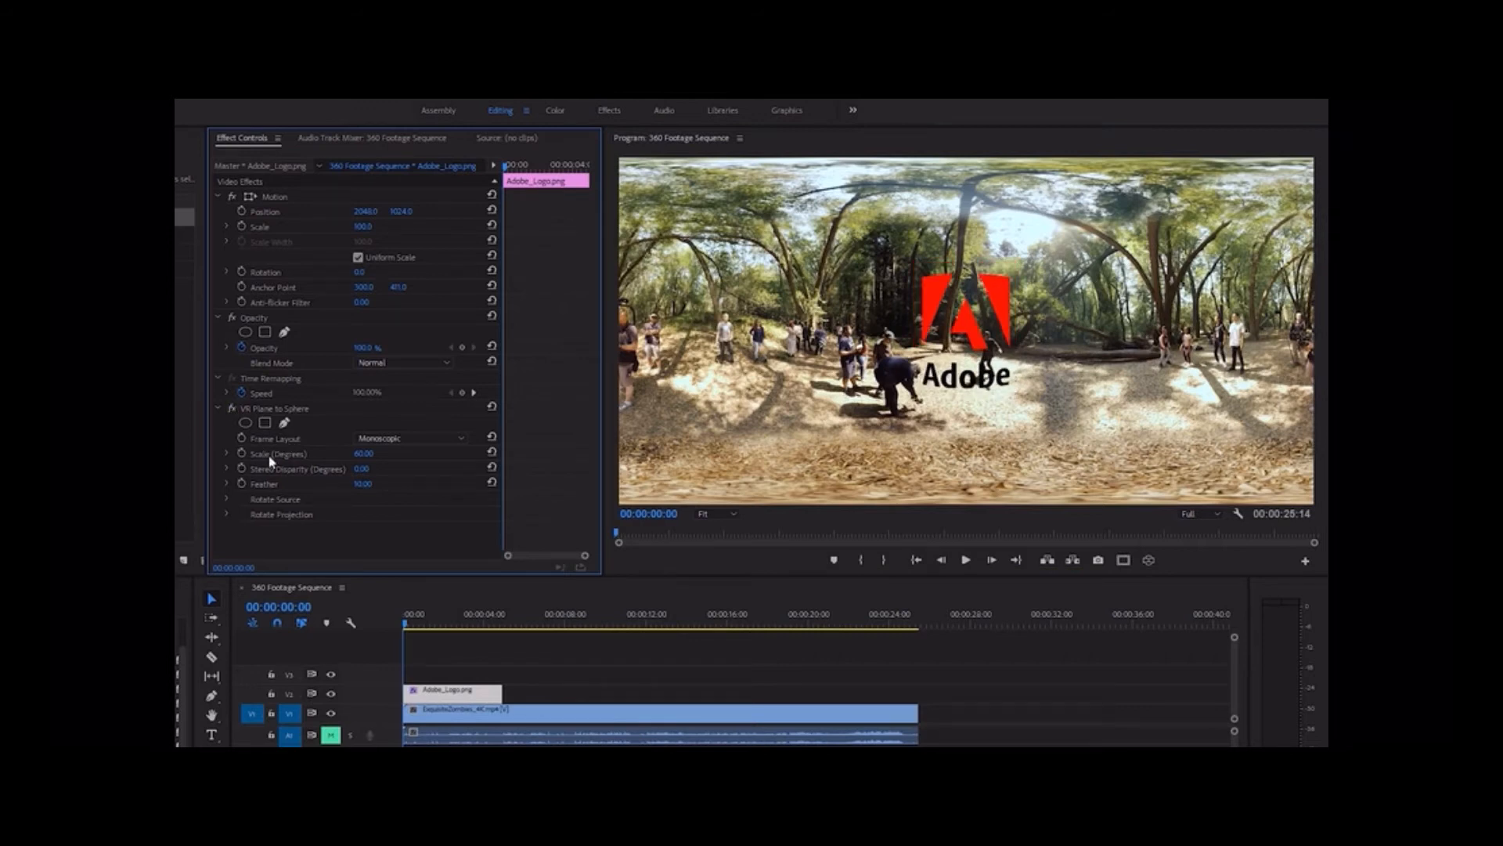
Set the logo's VR Plane to Sphere Scale (Degrees) to 65 and adjust its Projection Pan (Y axis)
{"action": "left_click_drag", "start_coordinate": [363, 454], "coordinate": [334, 448]}
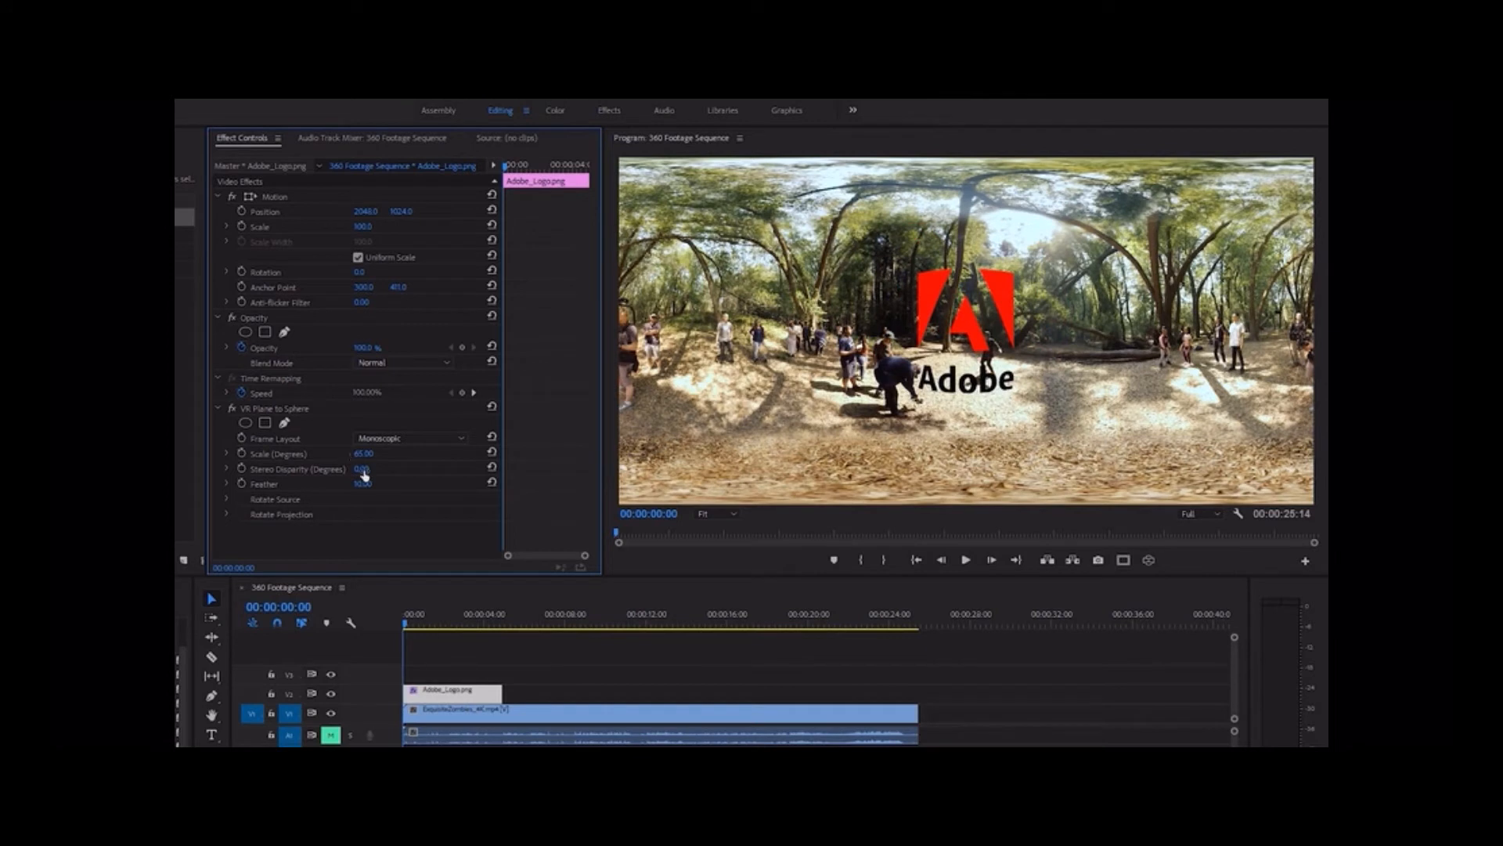
{"action": "left_click", "coordinate": [227, 514]}
{"action": "scroll", "coordinate": [391, 513], "scroll_direction": "down", "scroll_amount": 1}
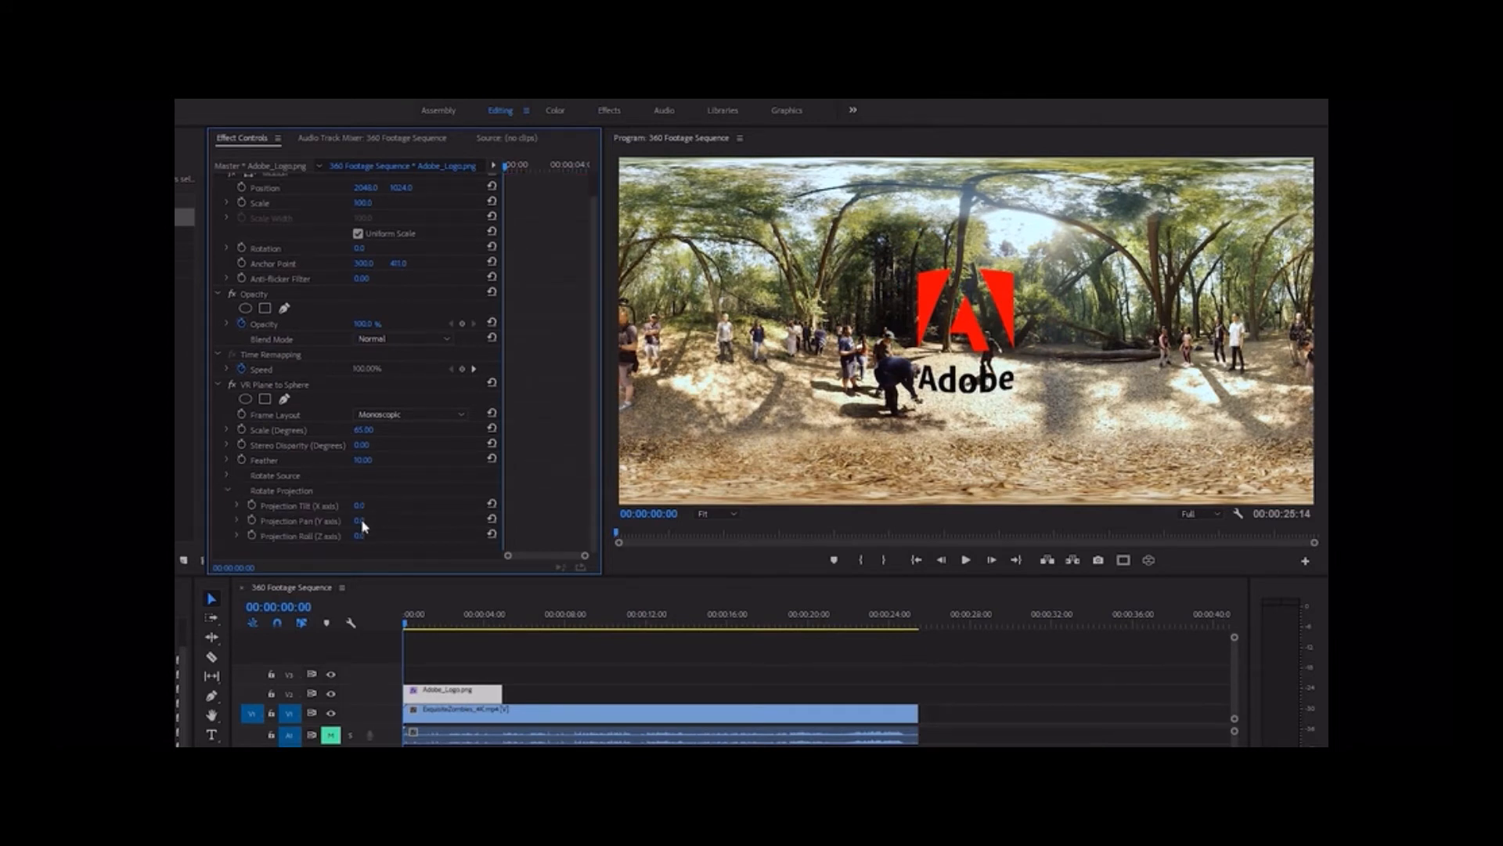
{"action": "mouse_move", "coordinate": [360, 521]}
{"action": "left_mouse_down"}
{"action": "mouse_move", "coordinate": [315, 521]}
{"action": "mouse_move", "coordinate": [369, 521]}
{"action": "left_mouse_up"}
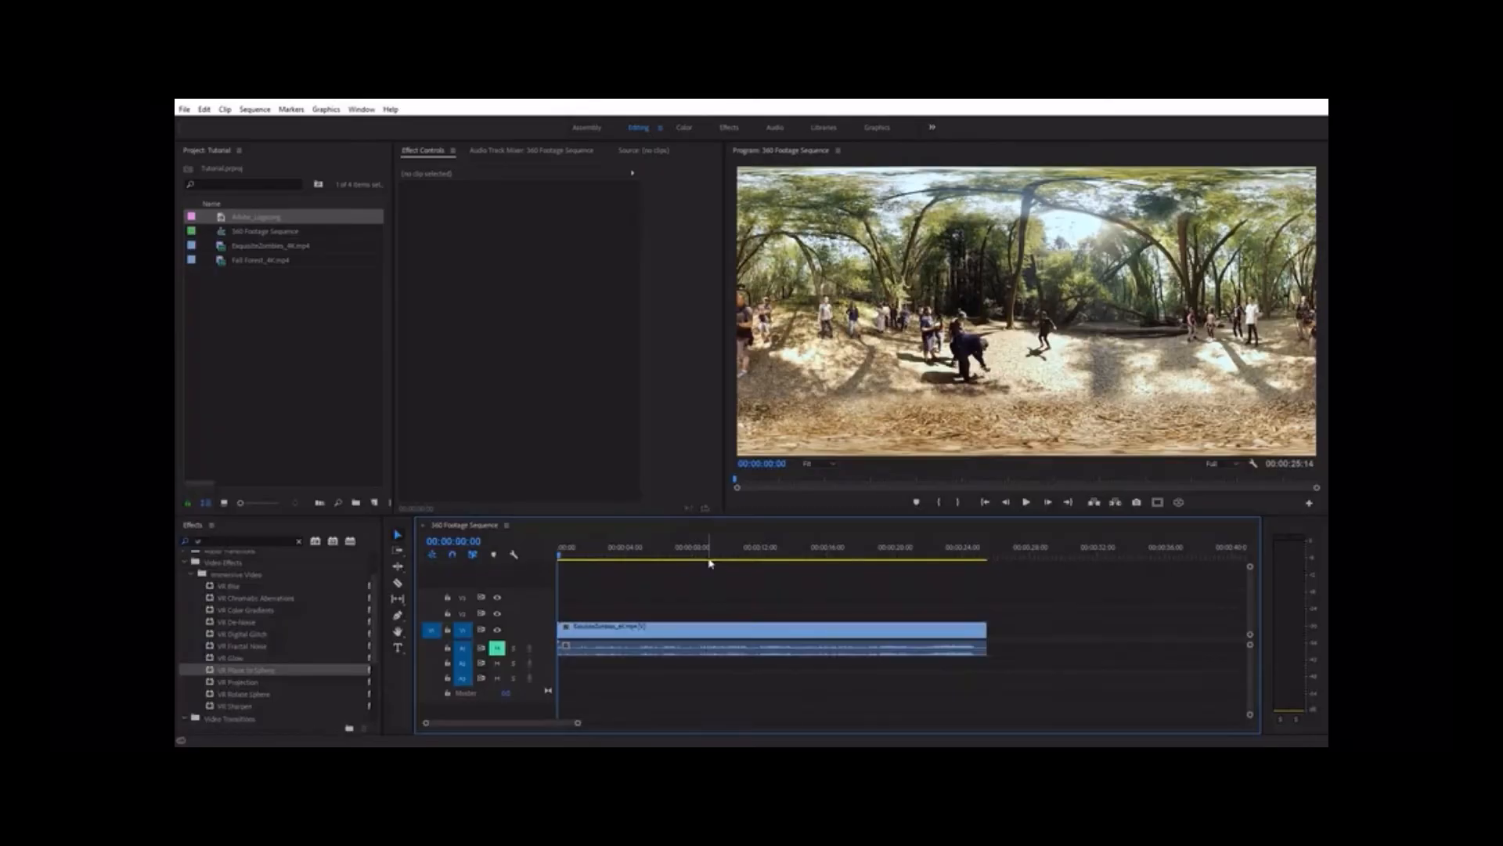
Add Fall Forest_4K.mp4 directly after the first clip on V1 and preview the cut between them in VR view
{"action": "left_click_drag", "start_coordinate": [252, 262], "coordinate": [988, 631]}
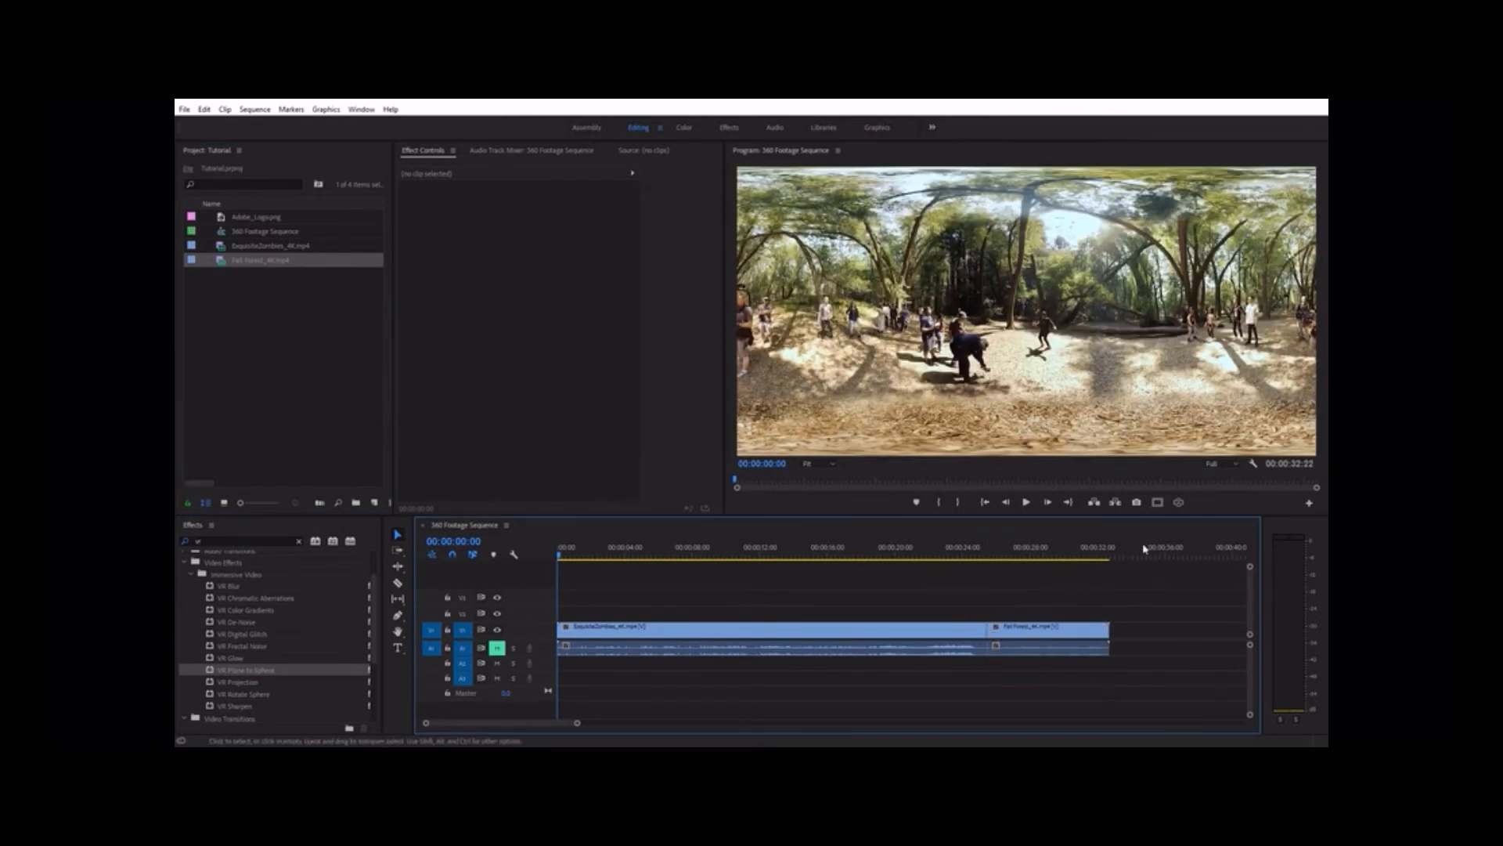
{"action": "left_click", "coordinate": [1179, 502]}
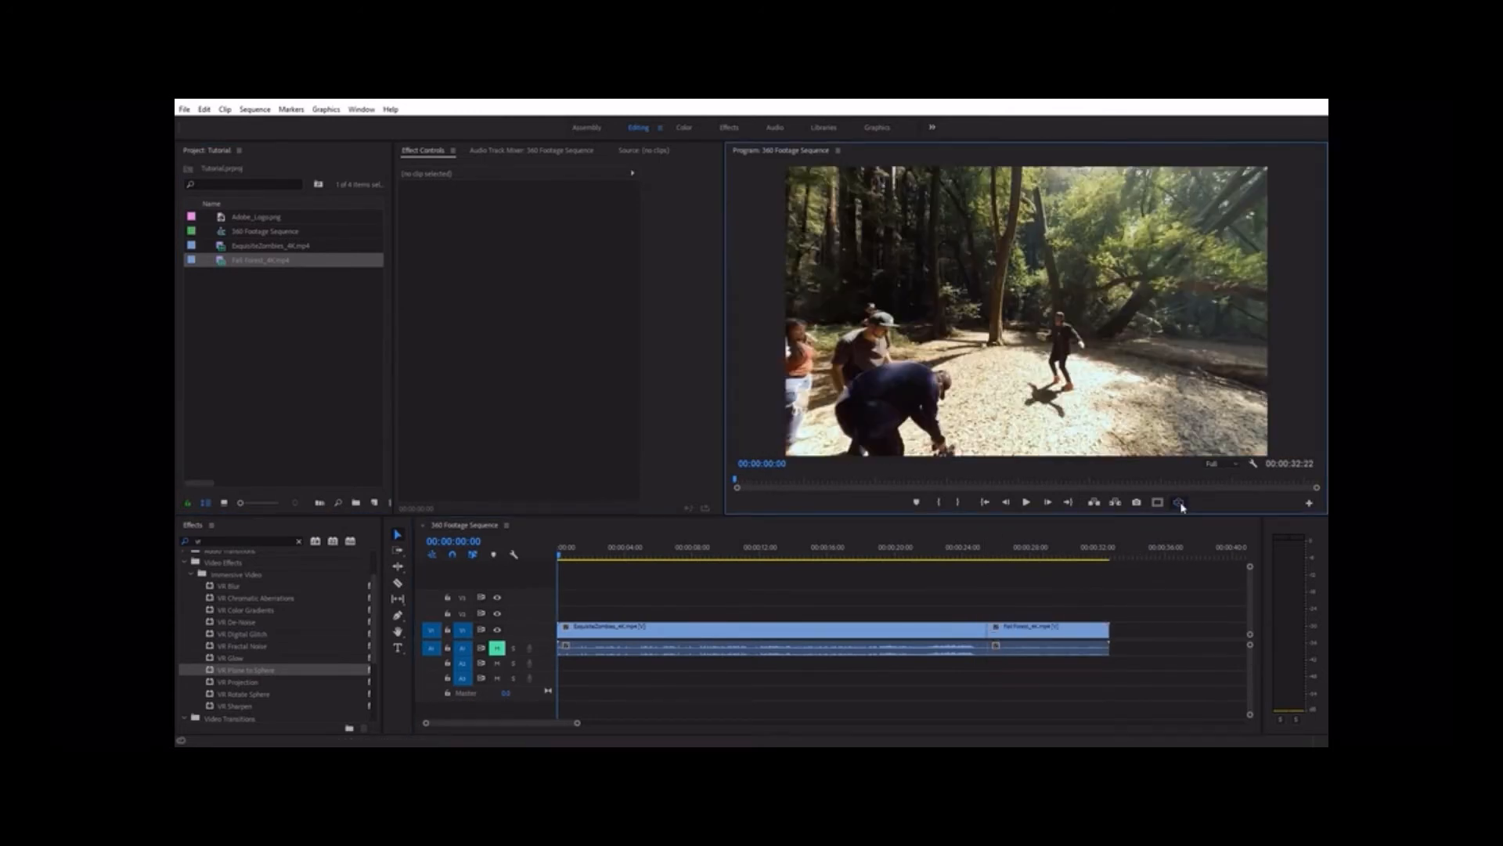
{"action": "left_click", "coordinate": [971, 557]}
{"action": "left_click_drag", "start_coordinate": [979, 564], "coordinate": [993, 563]}
{"action": "left_click", "coordinate": [1002, 396]}
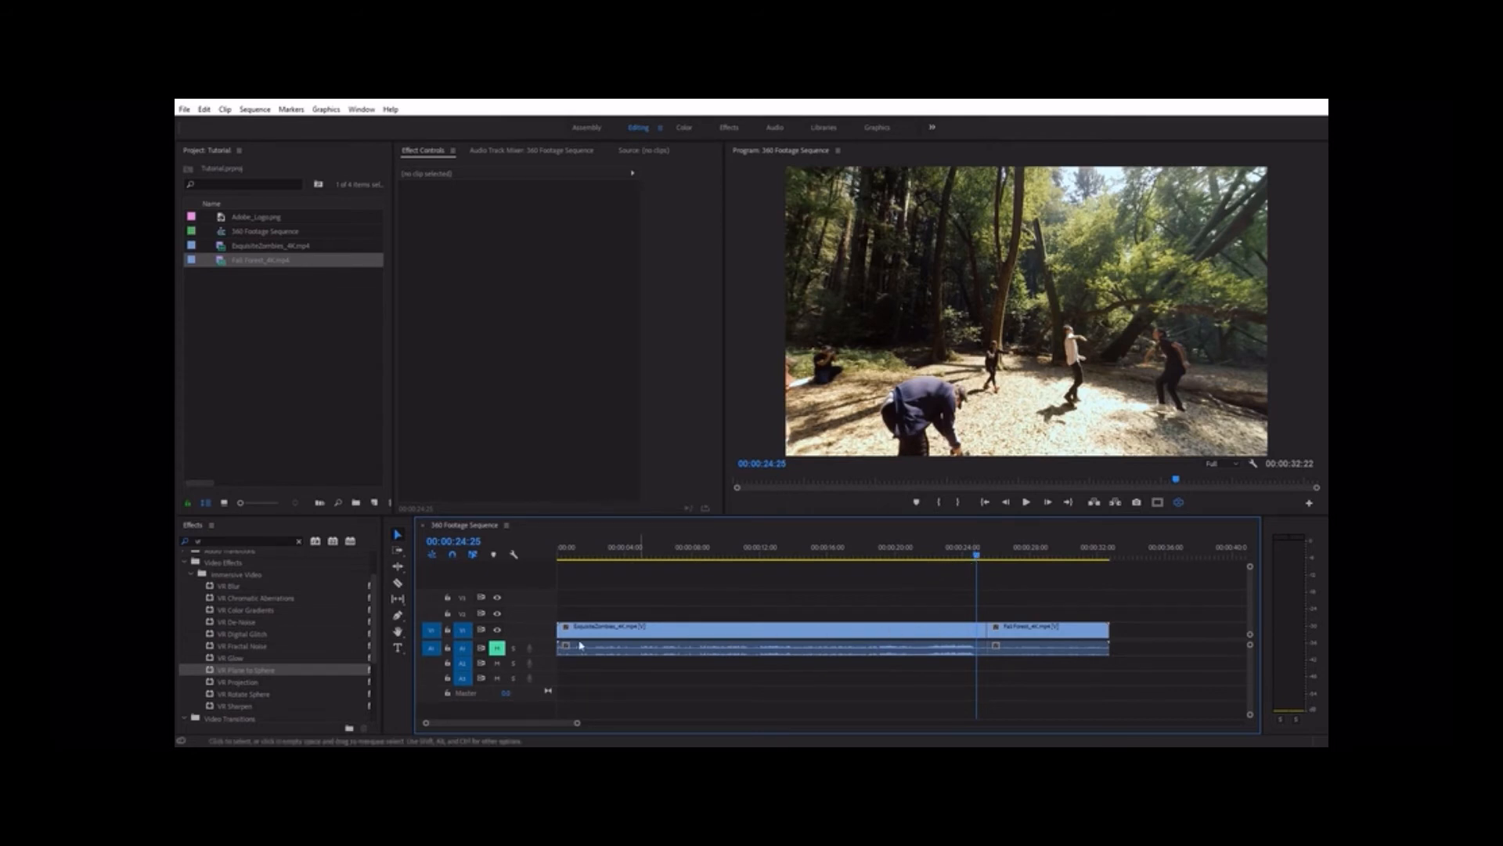
Apply the standard Iris Round video transition at the cut between the two 360 clips
{"action": "left_click", "coordinate": [297, 542]}
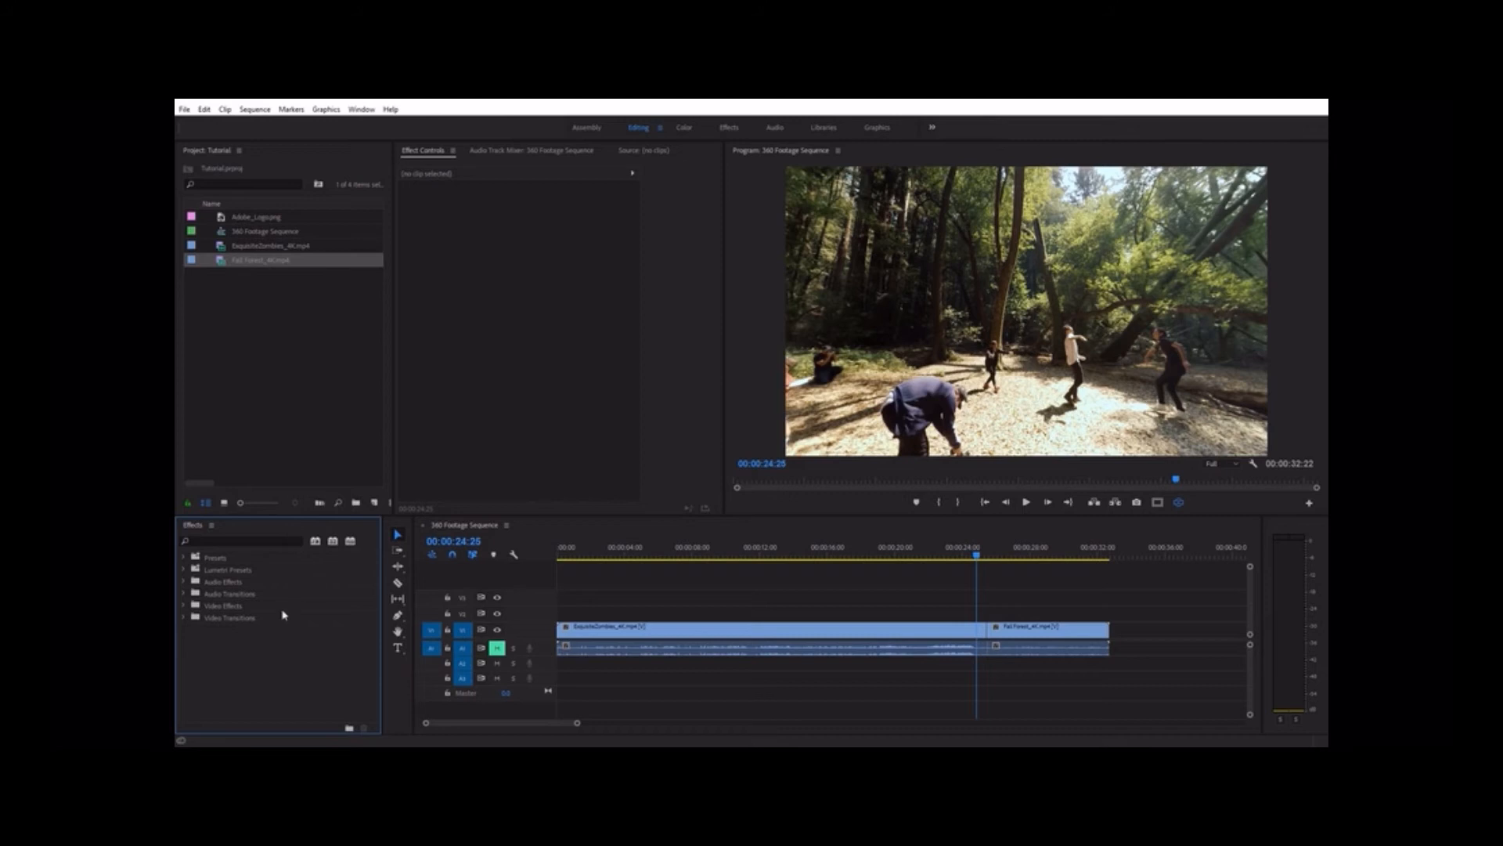
{"action": "left_click", "coordinate": [183, 619]}
{"action": "left_click", "coordinate": [192, 666]}
{"action": "scroll", "coordinate": [248, 676], "scroll_direction": "down", "scroll_amount": 2}
{"action": "left_click_drag", "start_coordinate": [232, 678], "coordinate": [985, 631]}
Scrub through the Iris Round transition in VR view, looking around, overhead and behind for seams and distortion
{"action": "key", "text": "="}
{"action": "key", "text": "="}
{"action": "key", "text": "="}
{"action": "key", "text": "="}
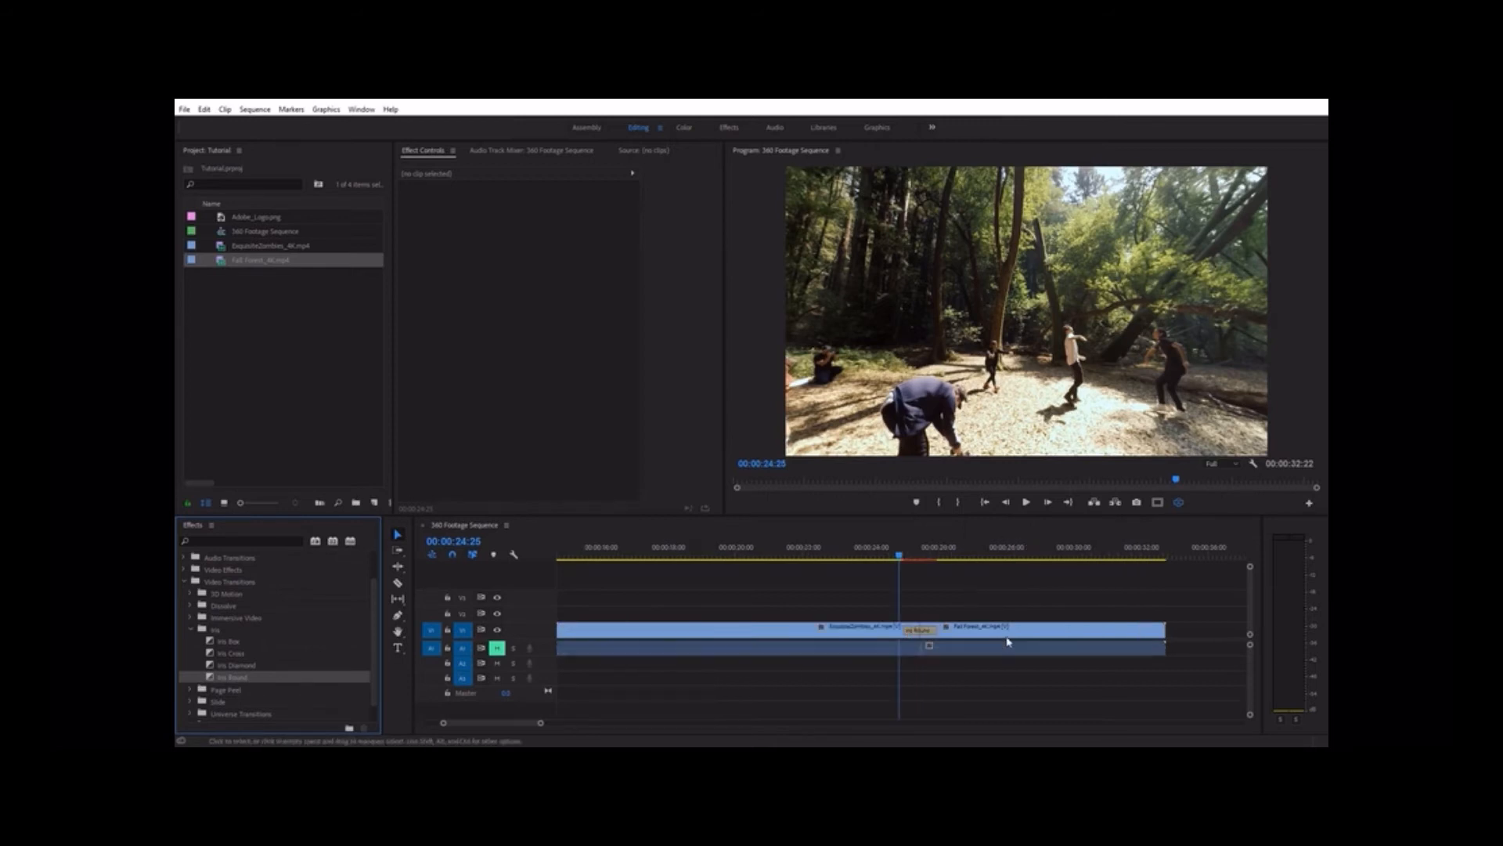
{"action": "scroll", "coordinate": [1007, 640], "scroll_direction": "down", "scroll_amount": 3}
{"action": "left_click", "coordinate": [646, 562]}
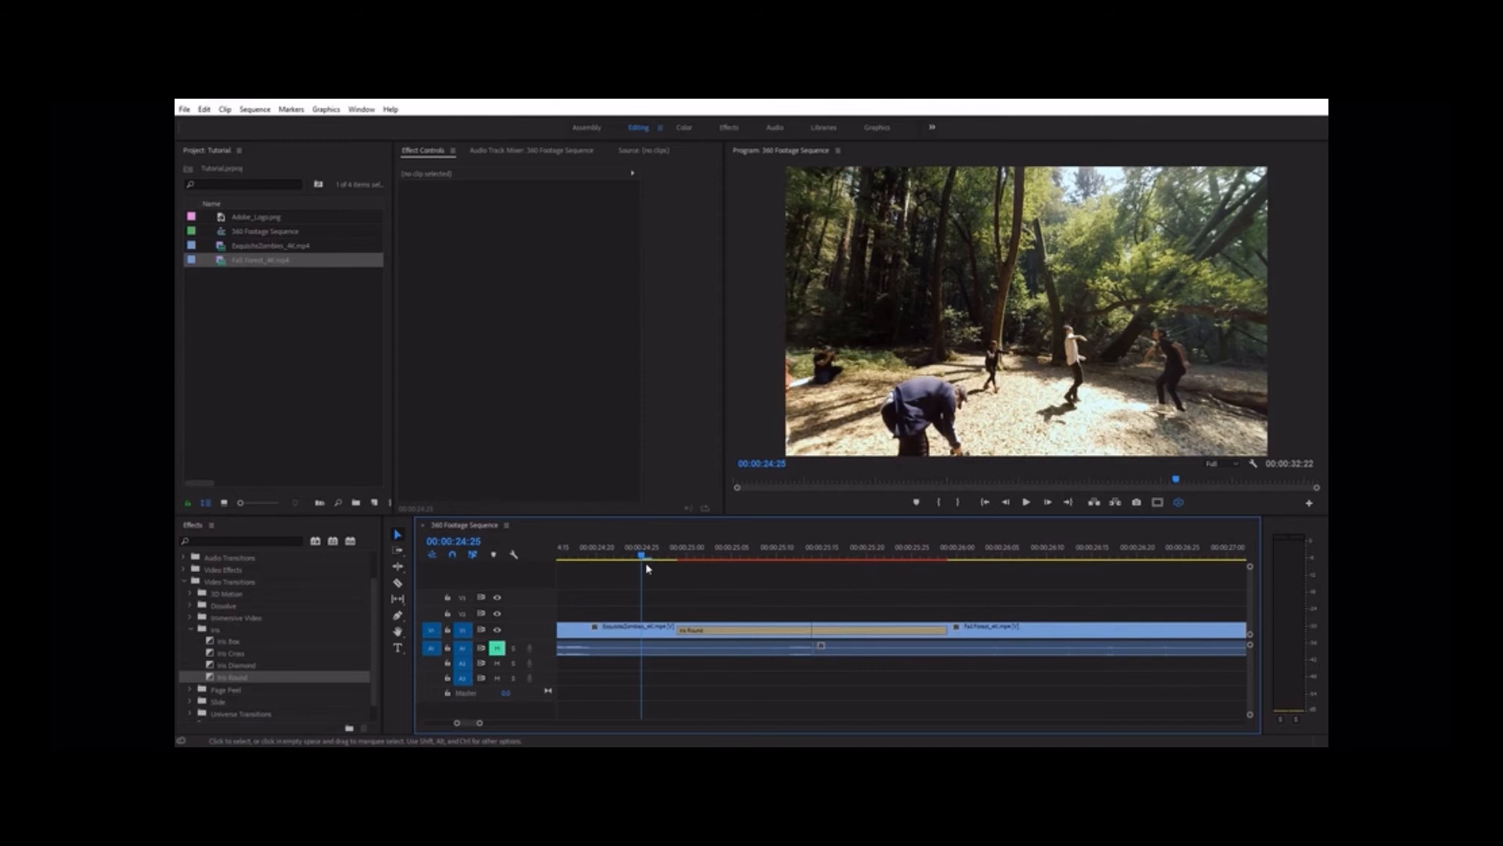
{"action": "left_click_drag", "start_coordinate": [646, 560], "coordinate": [707, 556]}
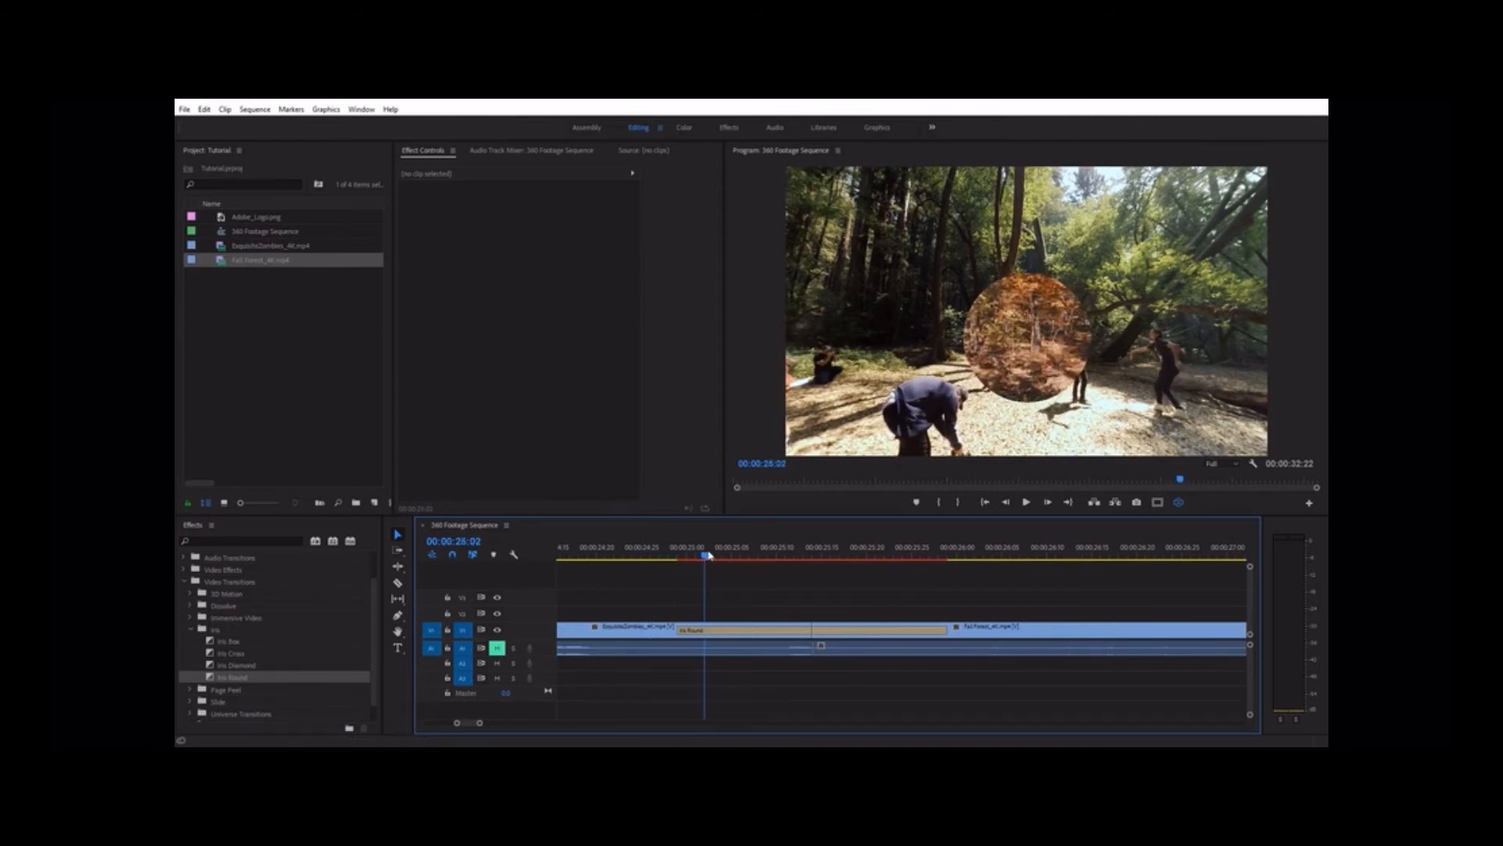
{"action": "left_click_drag", "start_coordinate": [707, 559], "coordinate": [771, 549]}
{"action": "left_click_drag", "start_coordinate": [898, 320], "coordinate": [1104, 318]}
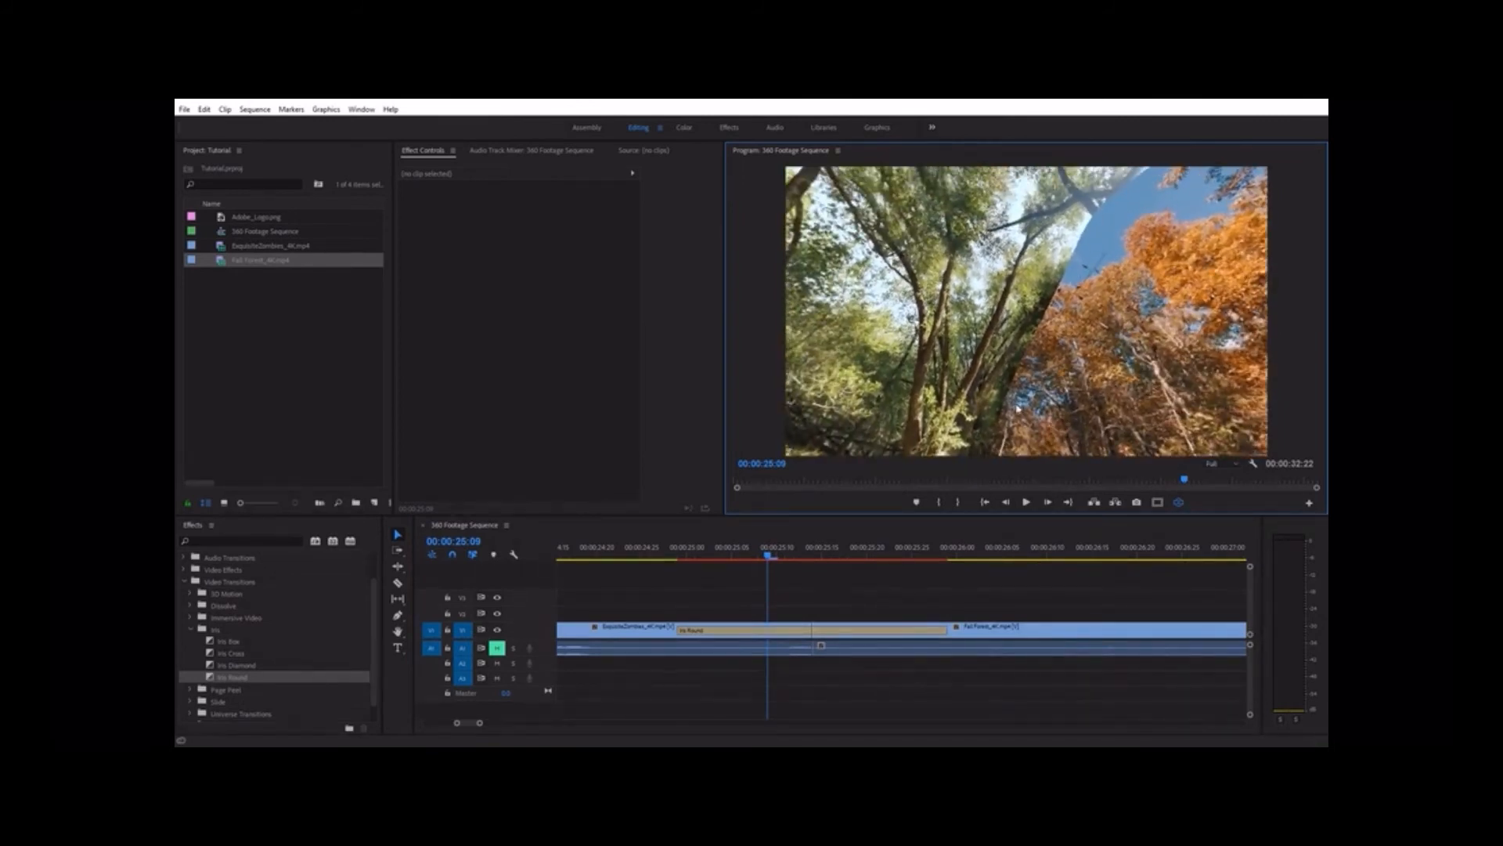
{"action": "left_click_drag", "start_coordinate": [768, 559], "coordinate": [796, 559]}
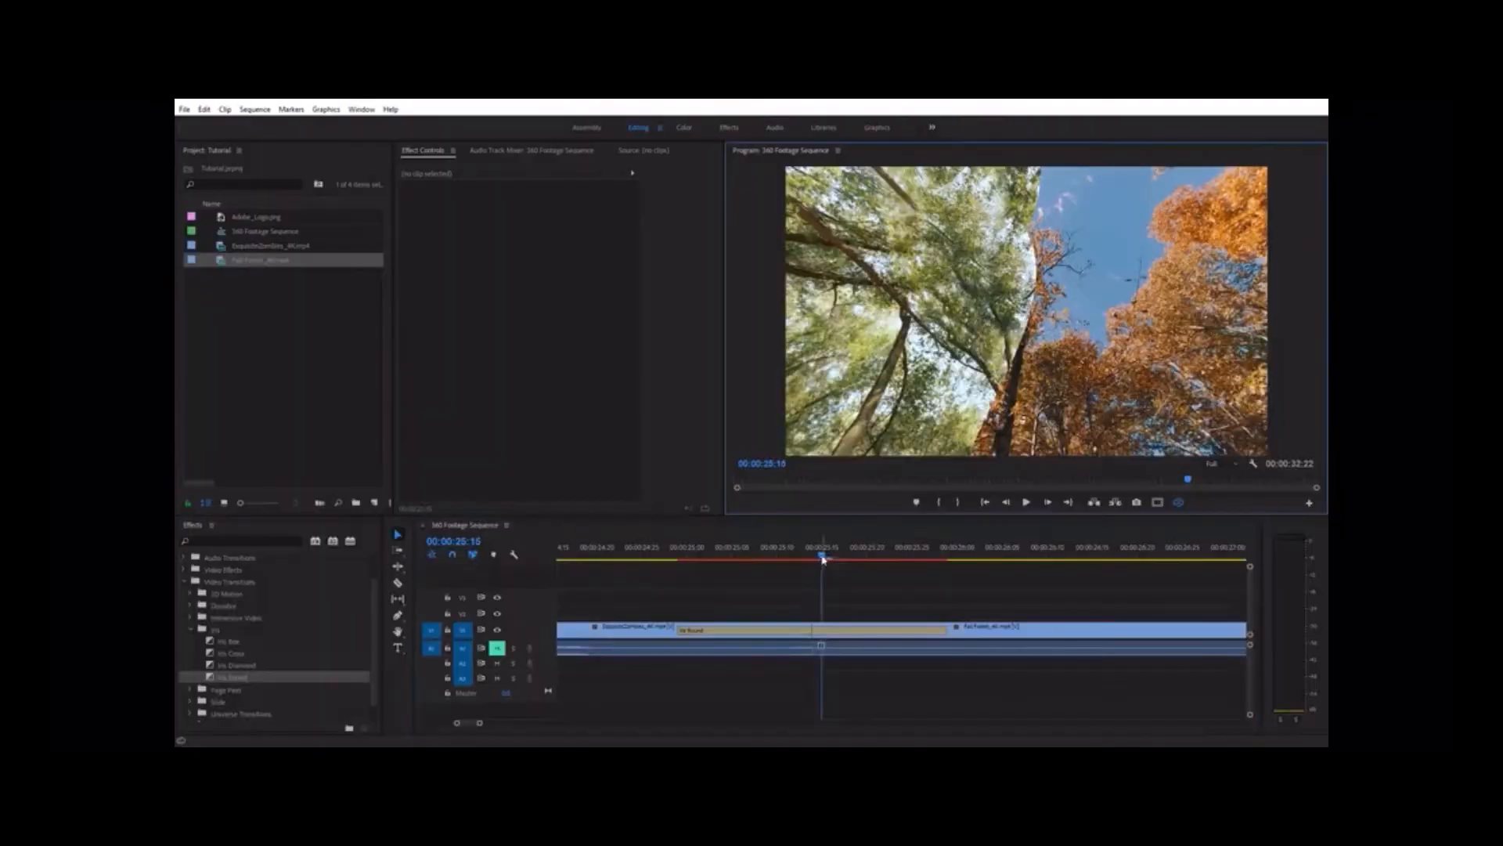
{"action": "left_click_drag", "start_coordinate": [824, 557], "coordinate": [885, 556]}
{"action": "left_click_drag", "start_coordinate": [880, 427], "coordinate": [1096, 314]}
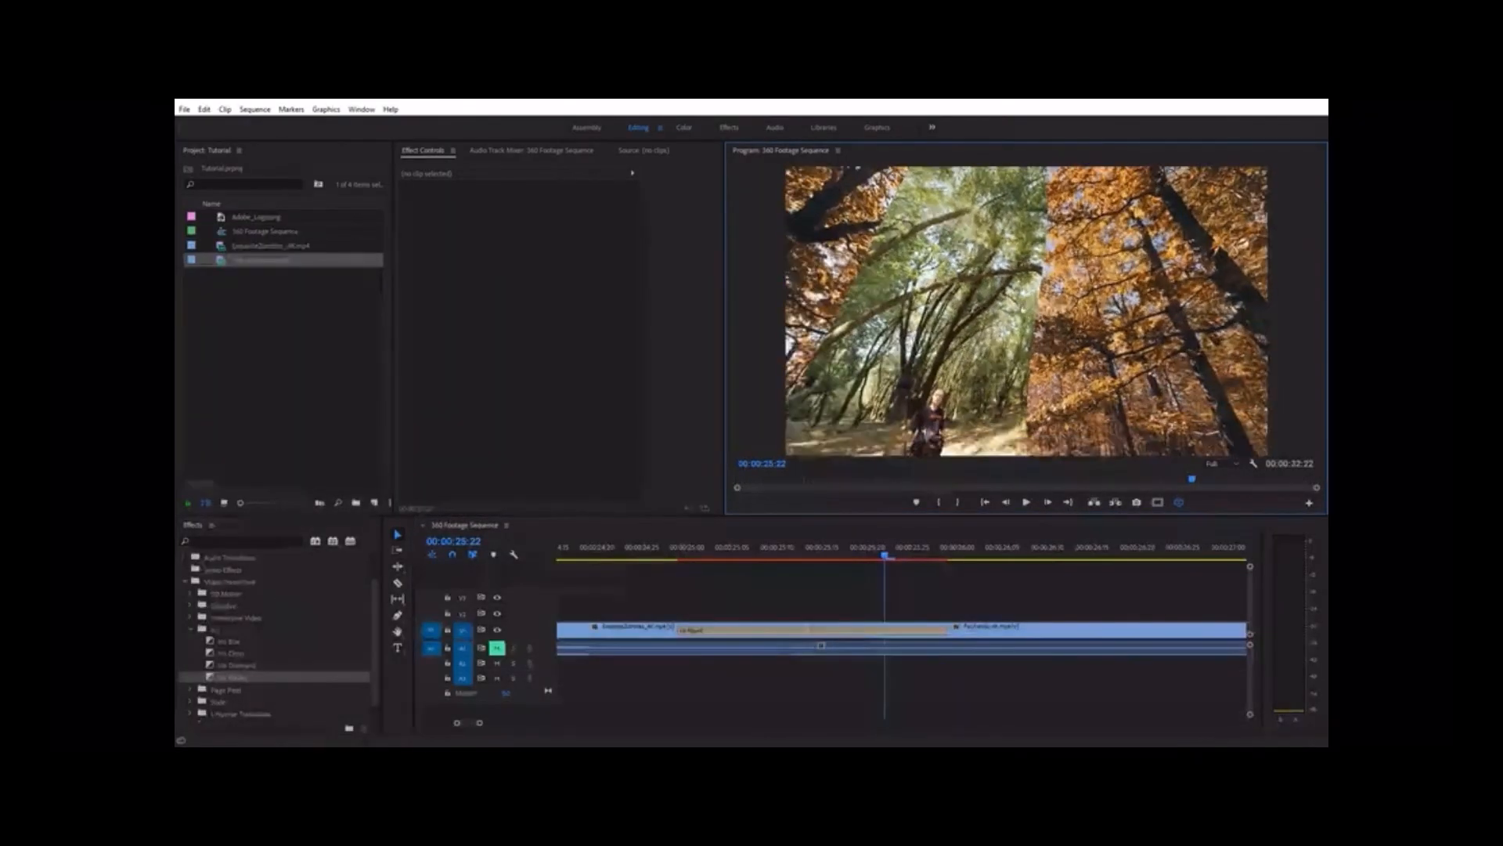
{"action": "left_click_drag", "start_coordinate": [885, 558], "coordinate": [905, 561]}
{"action": "left_click_drag", "start_coordinate": [960, 445], "coordinate": [894, 408]}
{"action": "left_click_drag", "start_coordinate": [1028, 417], "coordinate": [1028, 202]}
Replace the Iris Round transition at the cut with the immersive VR Iris Wipe transition
{"action": "left_click", "coordinate": [834, 634]}
{"action": "key", "text": "Delete"}
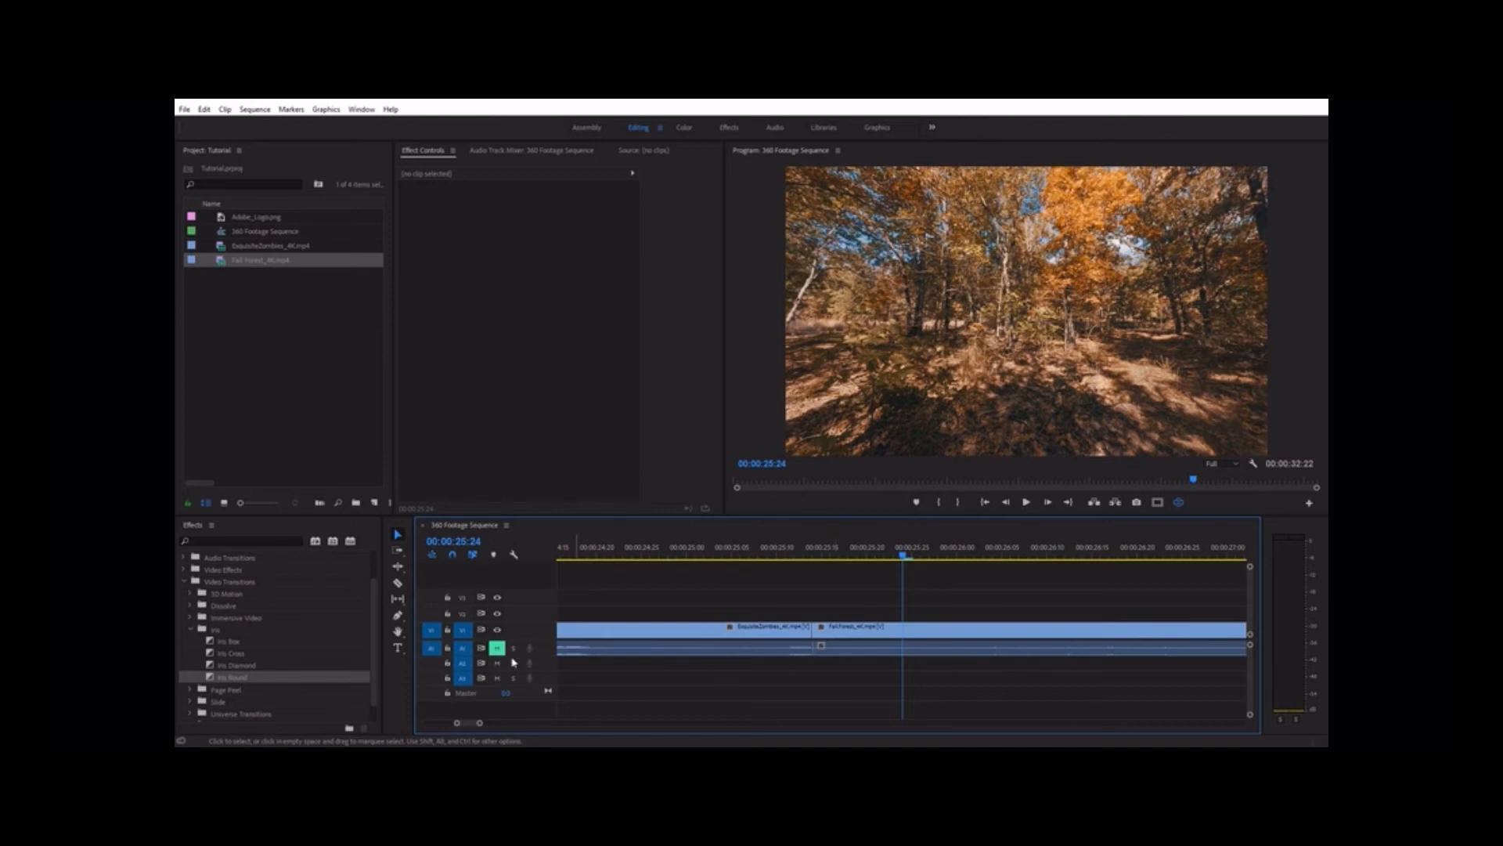
{"action": "left_click", "coordinate": [205, 541]}
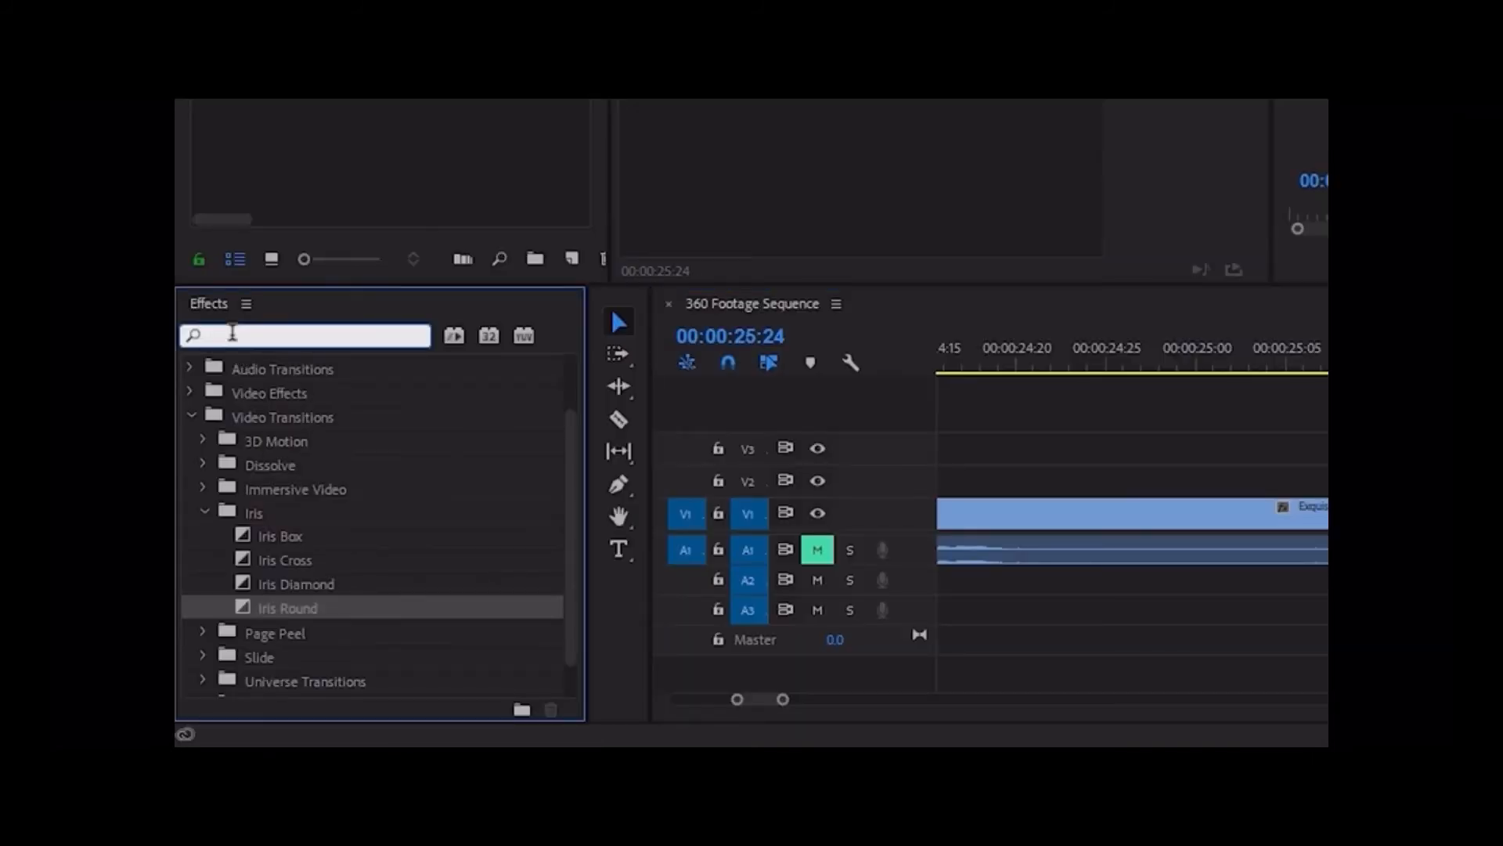
{"action": "type", "text": "vr"}
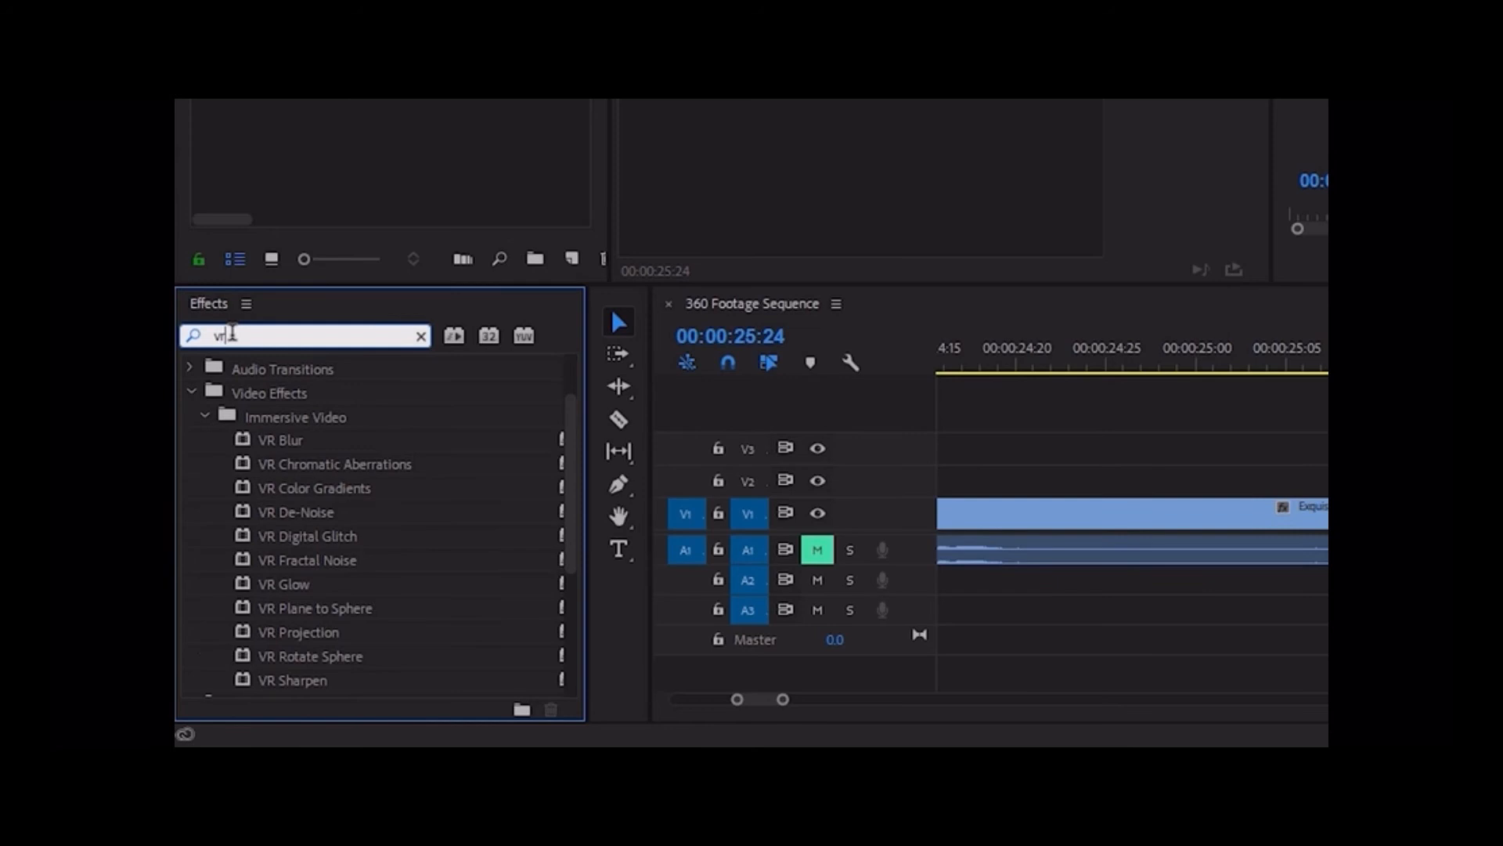
{"action": "left_click_drag", "start_coordinate": [569, 415], "coordinate": [562, 560]}
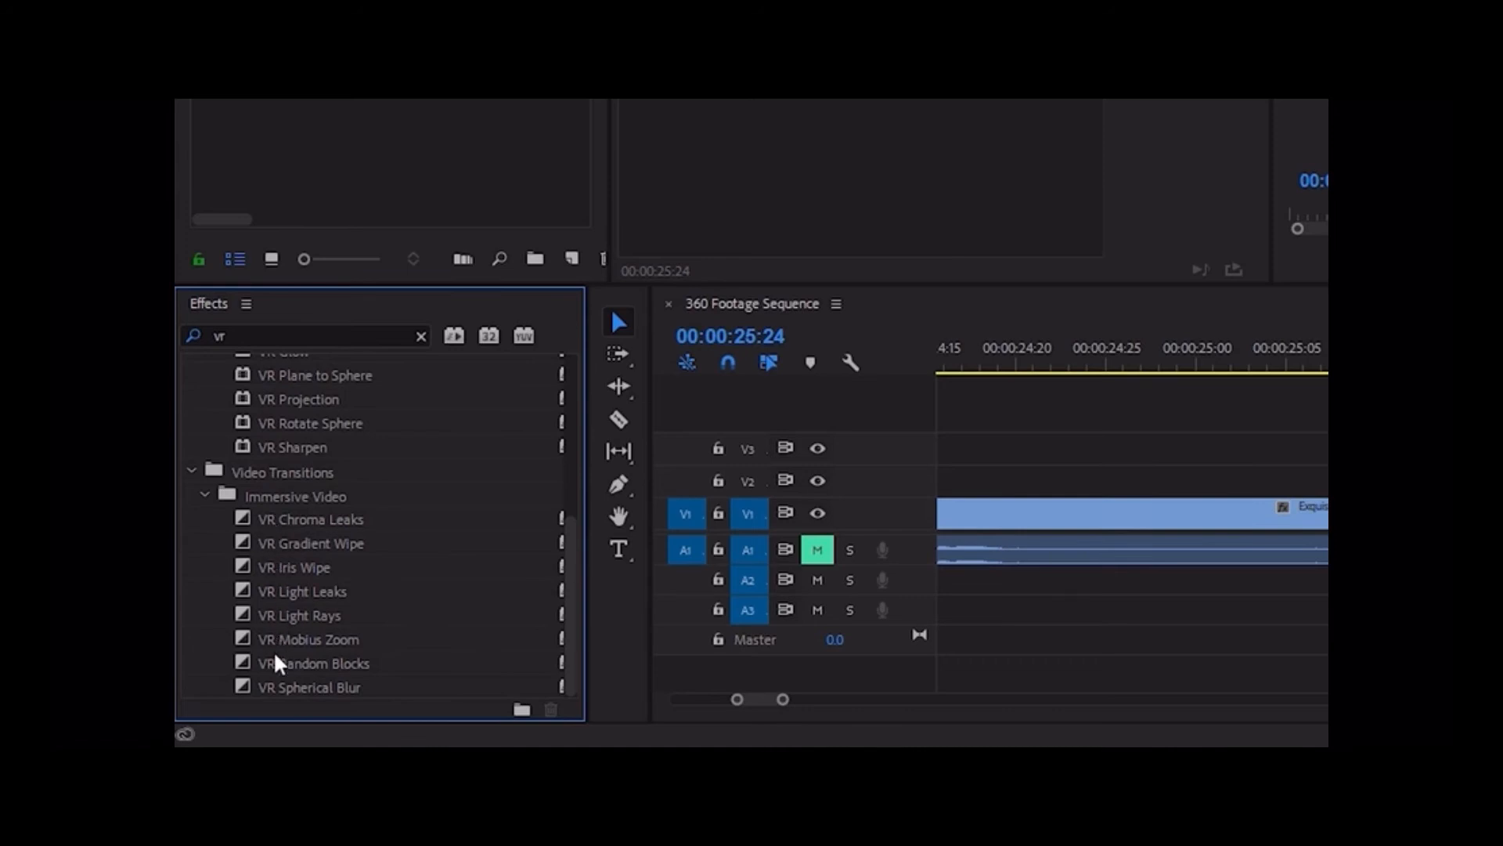
{"action": "left_click_drag", "start_coordinate": [271, 571], "coordinate": [1381, 603]}
{"action": "left_click_drag", "start_coordinate": [820, 643], "coordinate": [816, 634]}
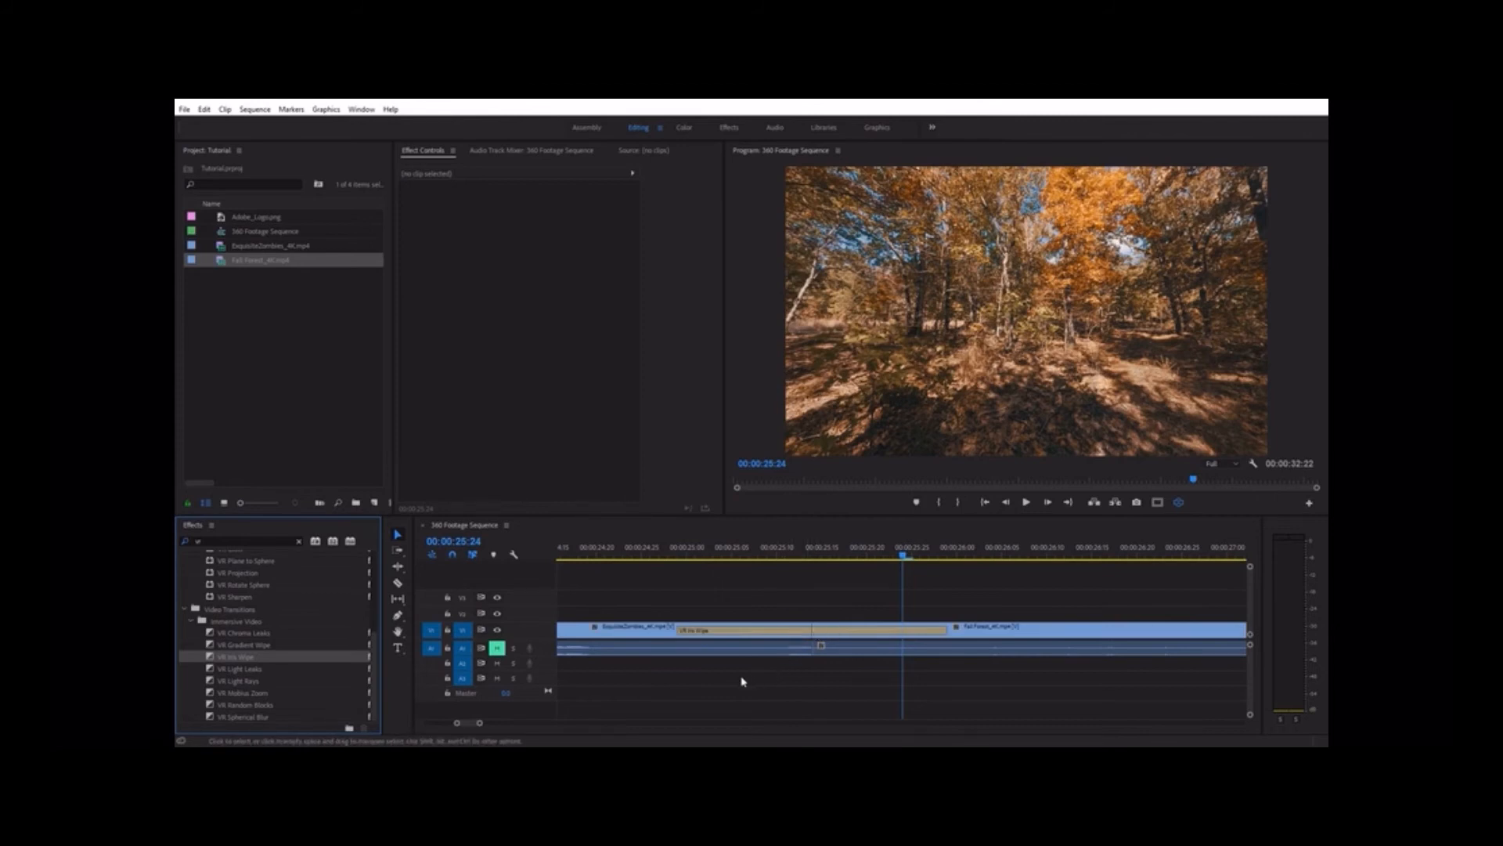
Scrub through the VR Iris Wipe transition in VR view and inspect its edge in several directions
{"action": "left_click", "coordinate": [671, 555]}
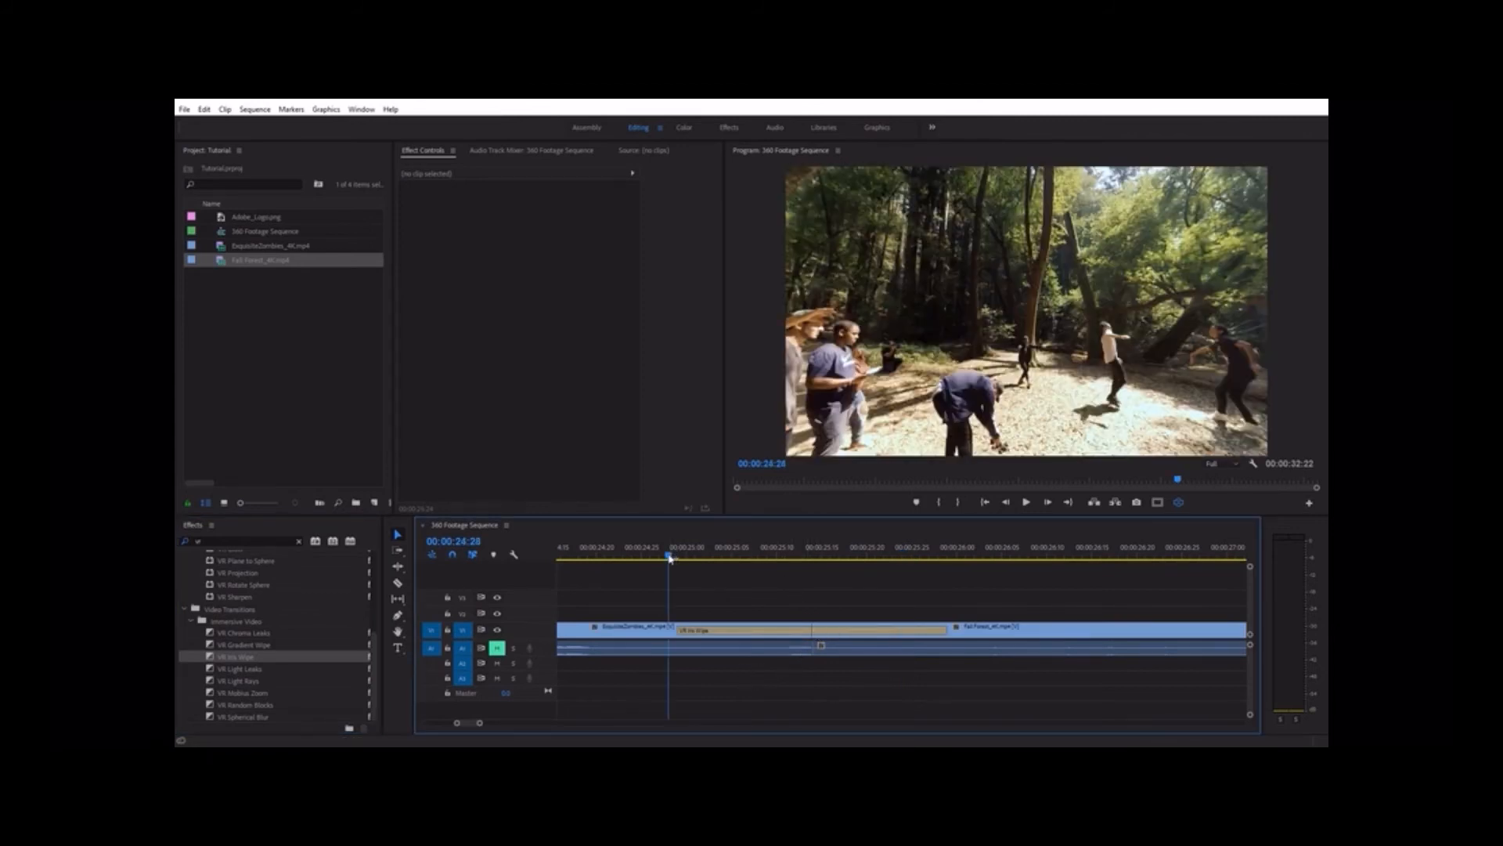
{"action": "left_click_drag", "start_coordinate": [671, 556], "coordinate": [777, 556]}
{"action": "left_click_drag", "start_coordinate": [1010, 329], "coordinate": [979, 443]}
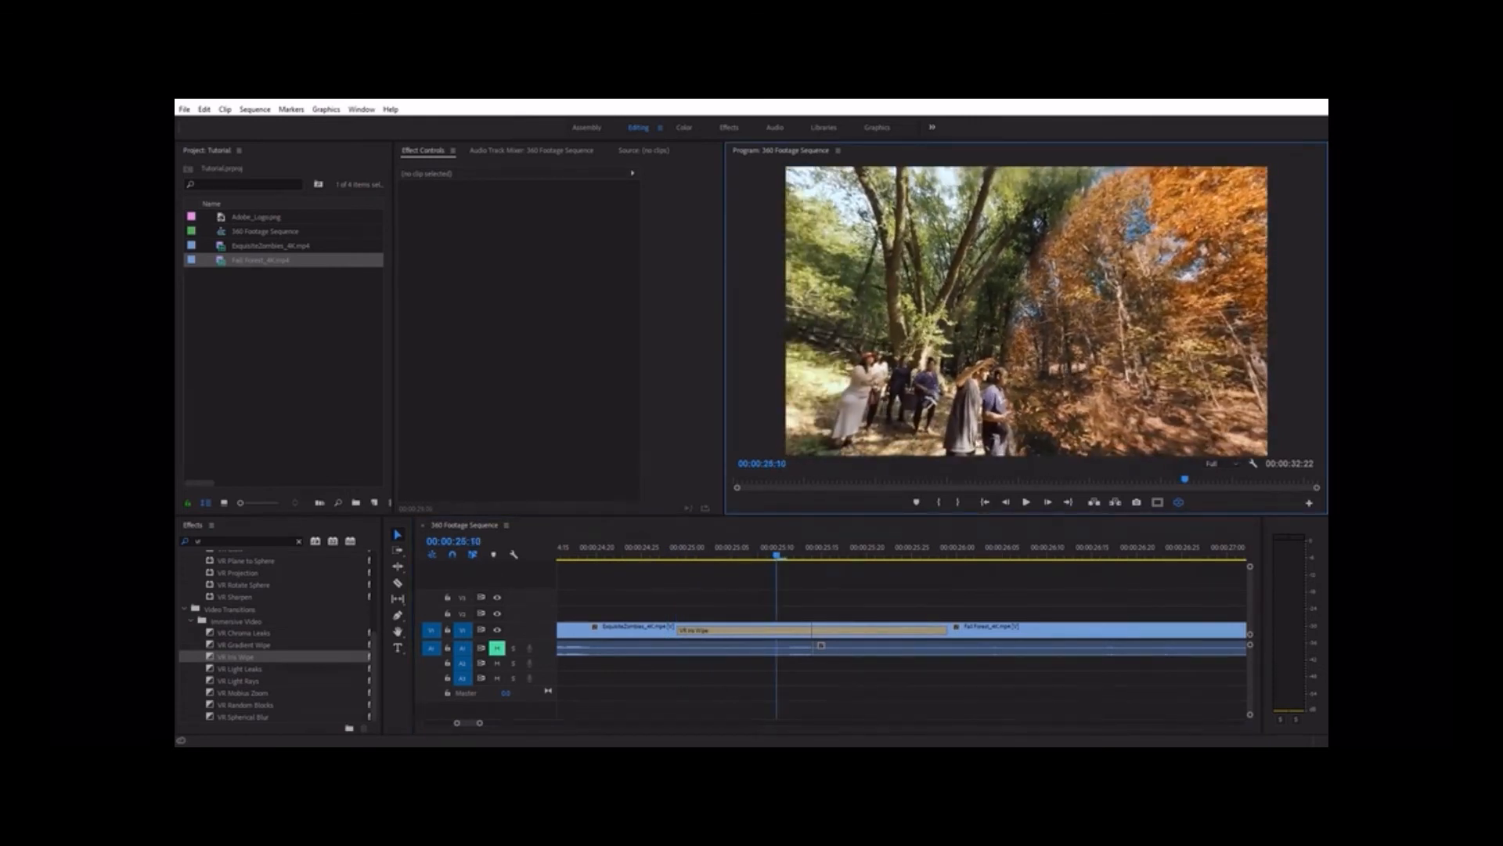
{"action": "left_click_drag", "start_coordinate": [783, 553], "coordinate": [793, 553]}
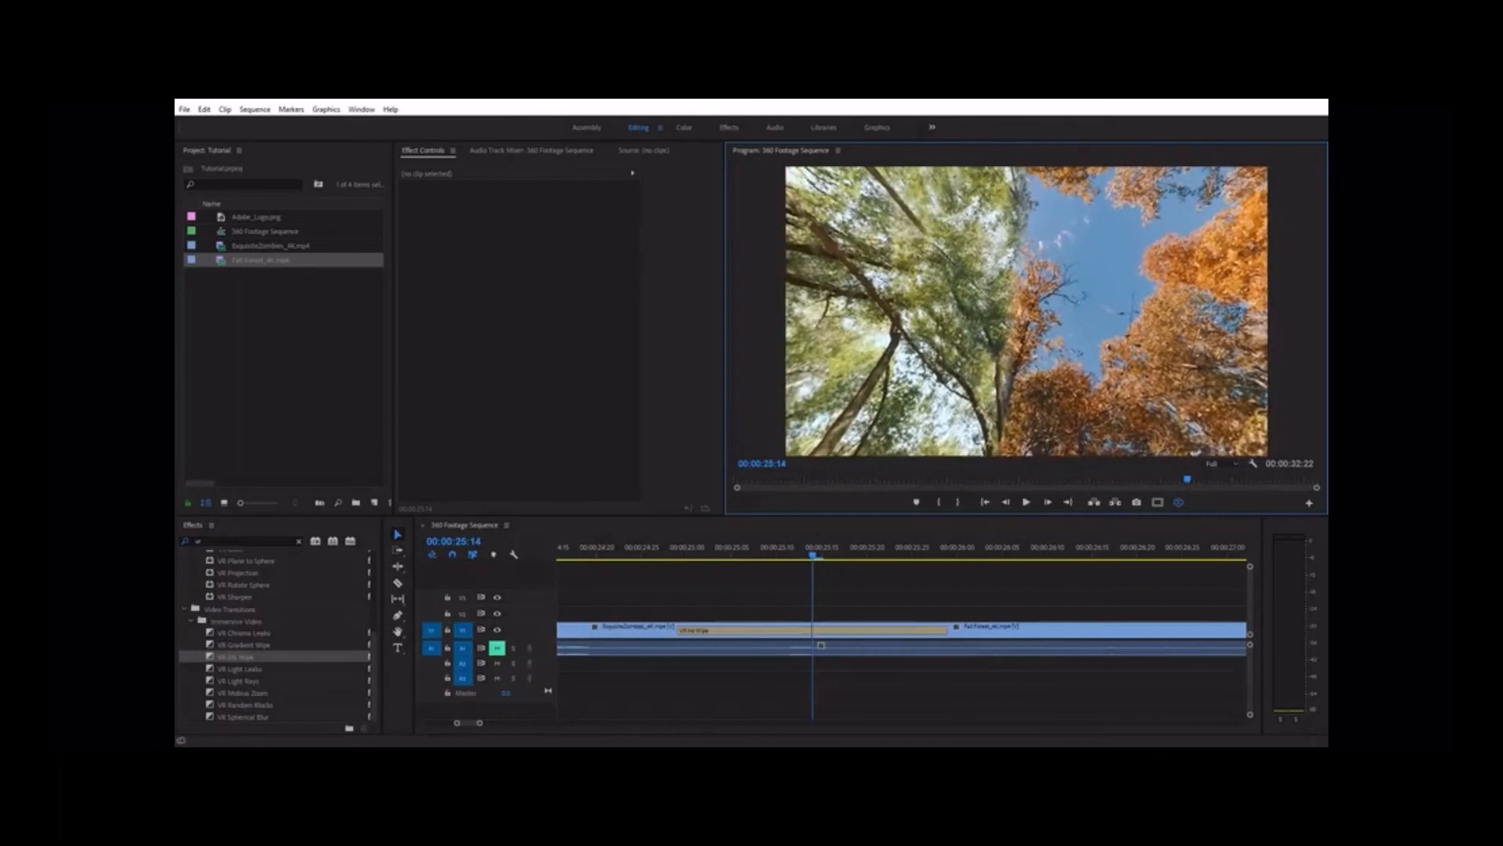
{"action": "left_click_drag", "start_coordinate": [812, 554], "coordinate": [859, 554]}
{"action": "left_click_drag", "start_coordinate": [984, 360], "coordinate": [1084, 252]}
{"action": "left_click_drag", "start_coordinate": [857, 558], "coordinate": [739, 561]}
{"action": "left_click_drag", "start_coordinate": [1159, 348], "coordinate": [709, 329]}
Shorten the VR Iris Wipe transition to 28 frames and set its Feather to 0
{"action": "left_click", "coordinate": [744, 635]}
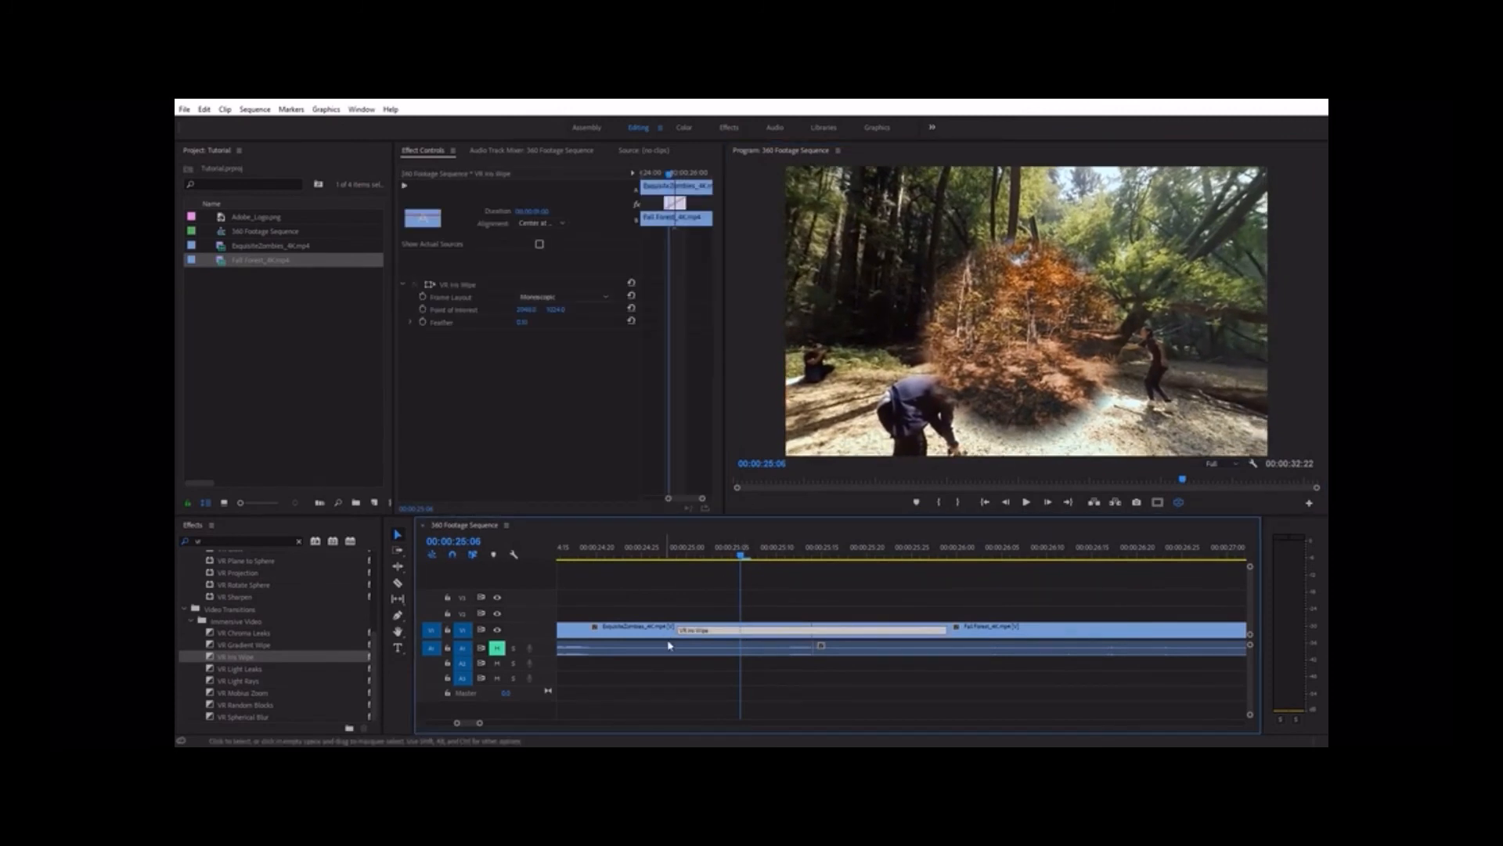
{"action": "mouse_move", "coordinate": [680, 631]}
{"action": "left_mouse_down"}
{"action": "mouse_move", "coordinate": [713, 629]}
{"action": "mouse_move", "coordinate": [694, 630]}
{"action": "left_mouse_up"}
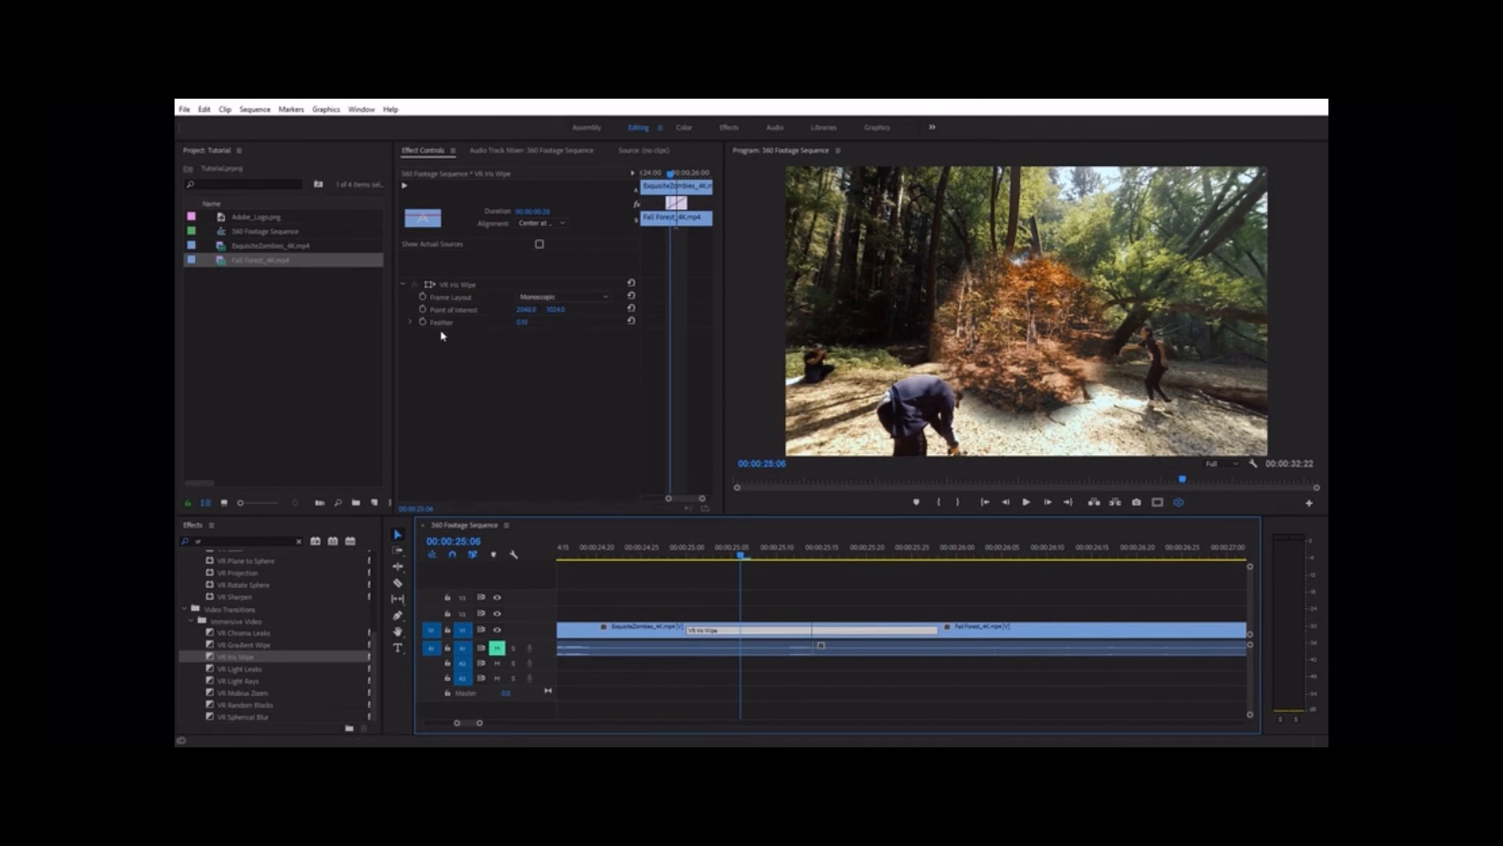
{"action": "left_click_drag", "start_coordinate": [521, 324], "coordinate": [501, 324]}
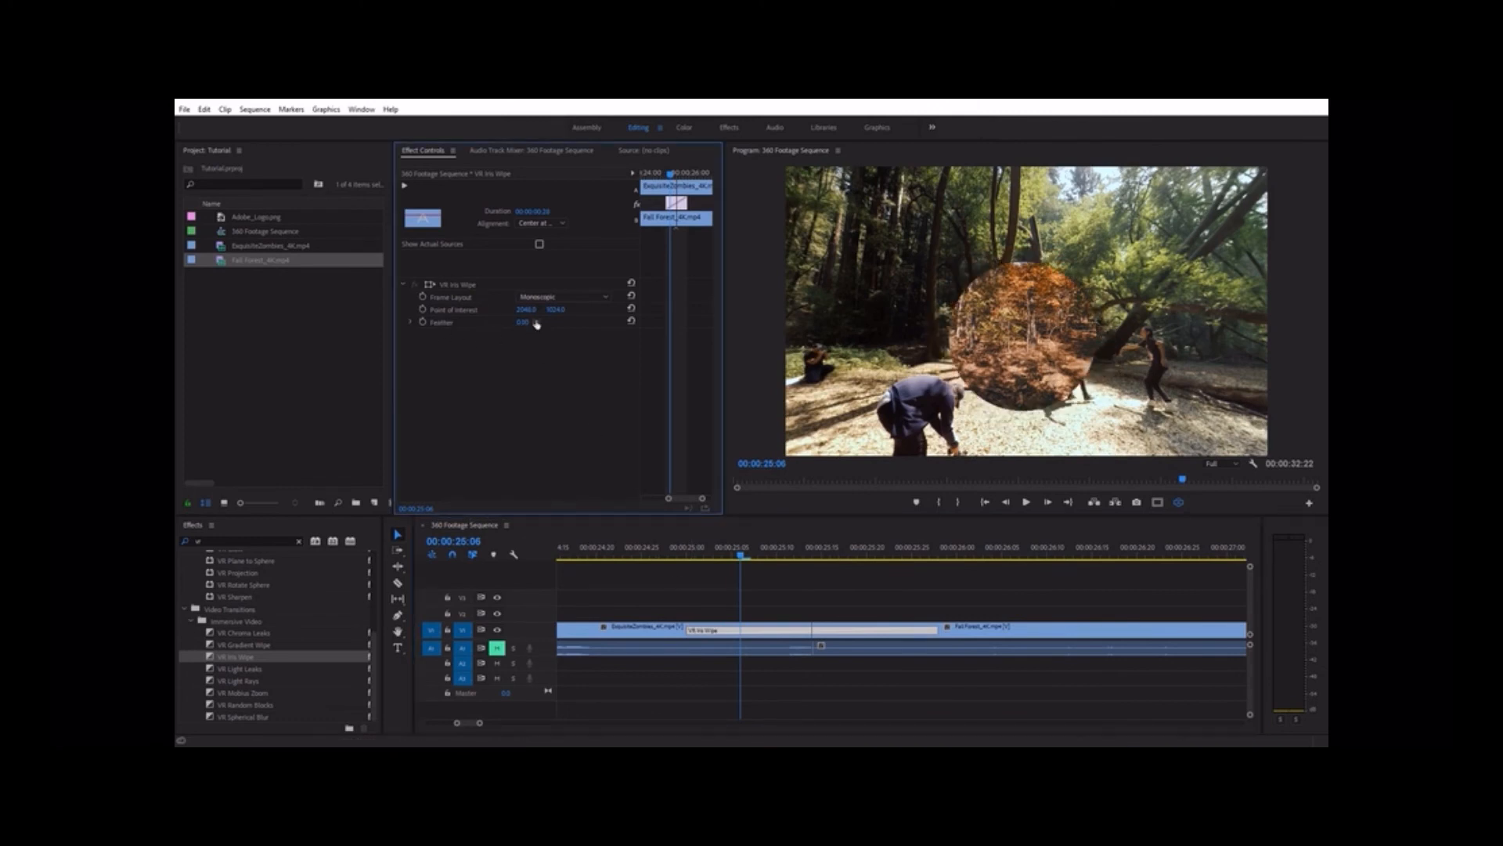
{"action": "mouse_move", "coordinate": [742, 557]}
{"action": "left_mouse_down"}
{"action": "mouse_move", "coordinate": [779, 558]}
{"action": "mouse_move", "coordinate": [758, 558]}
{"action": "left_mouse_up"}
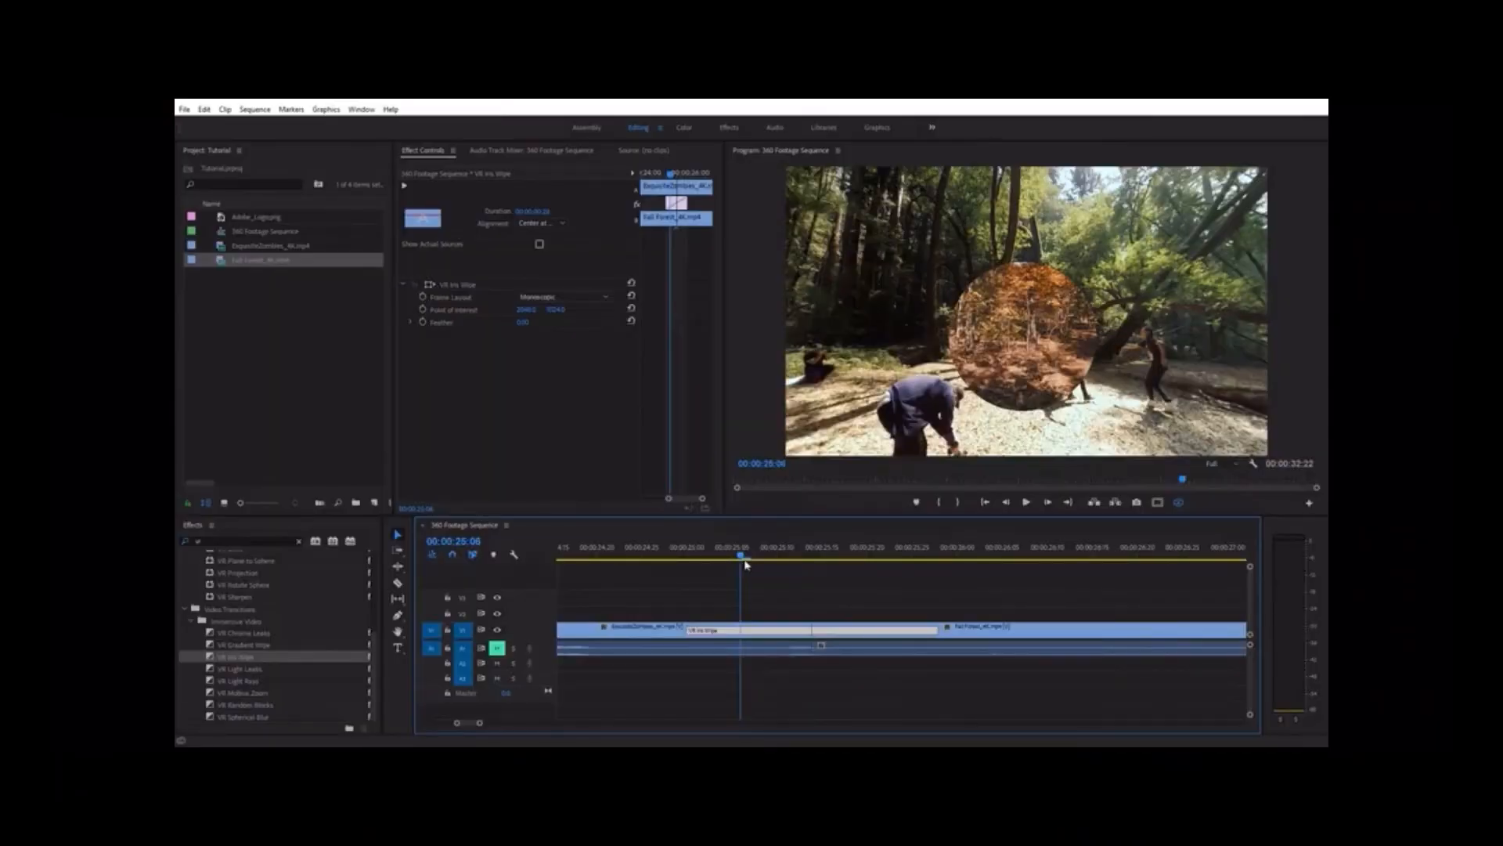
Shift the VR Iris Wipe's Point of Interest slightly to the right and set its vertical value to 0
{"action": "left_click_drag", "start_coordinate": [526, 309], "coordinate": [569, 313]}
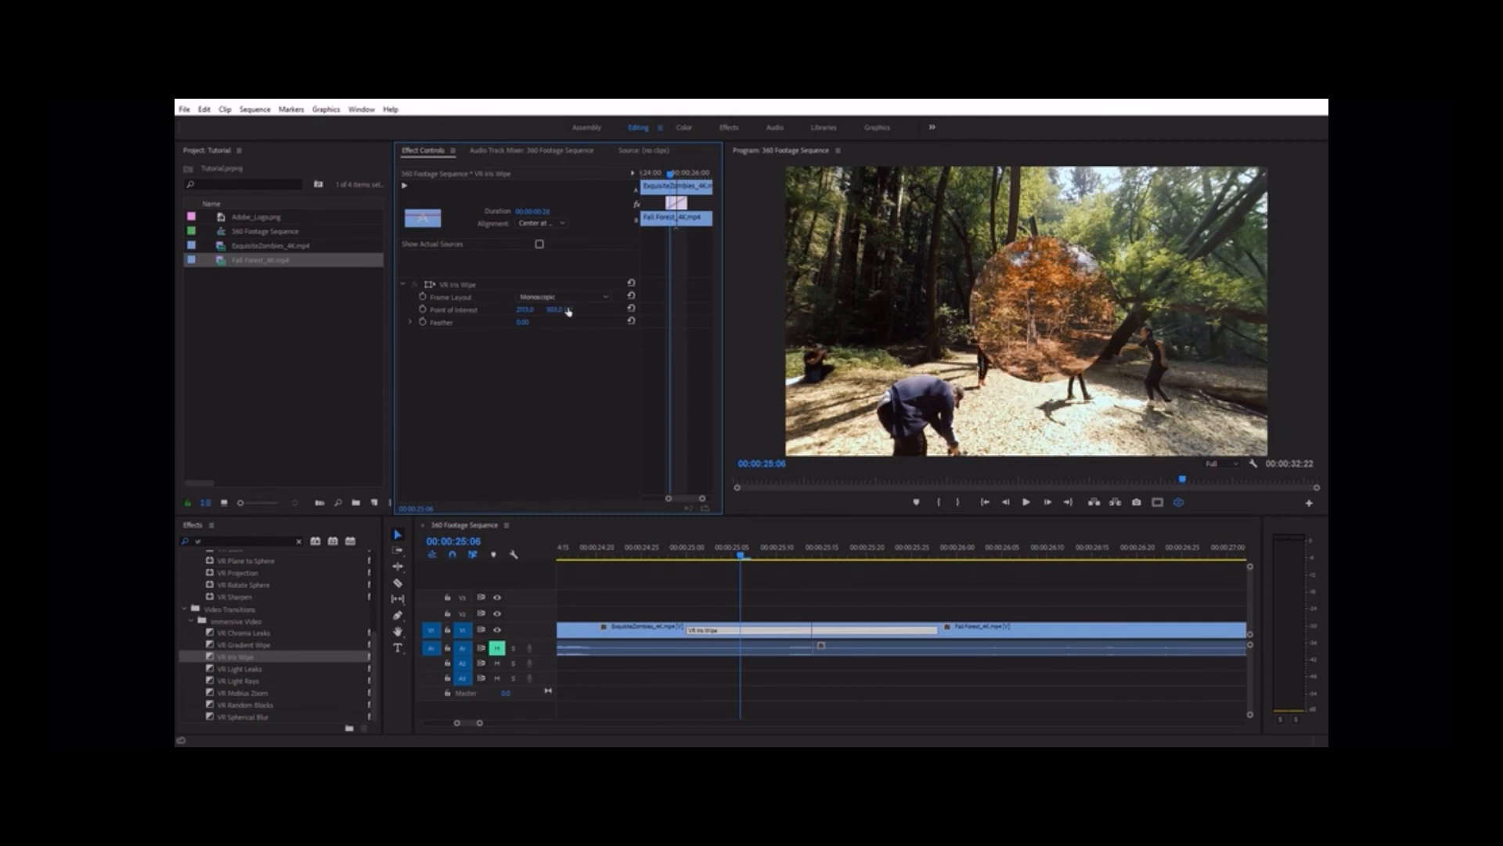
{"action": "type", "text": "0"}
{"action": "key", "text": "Return"}
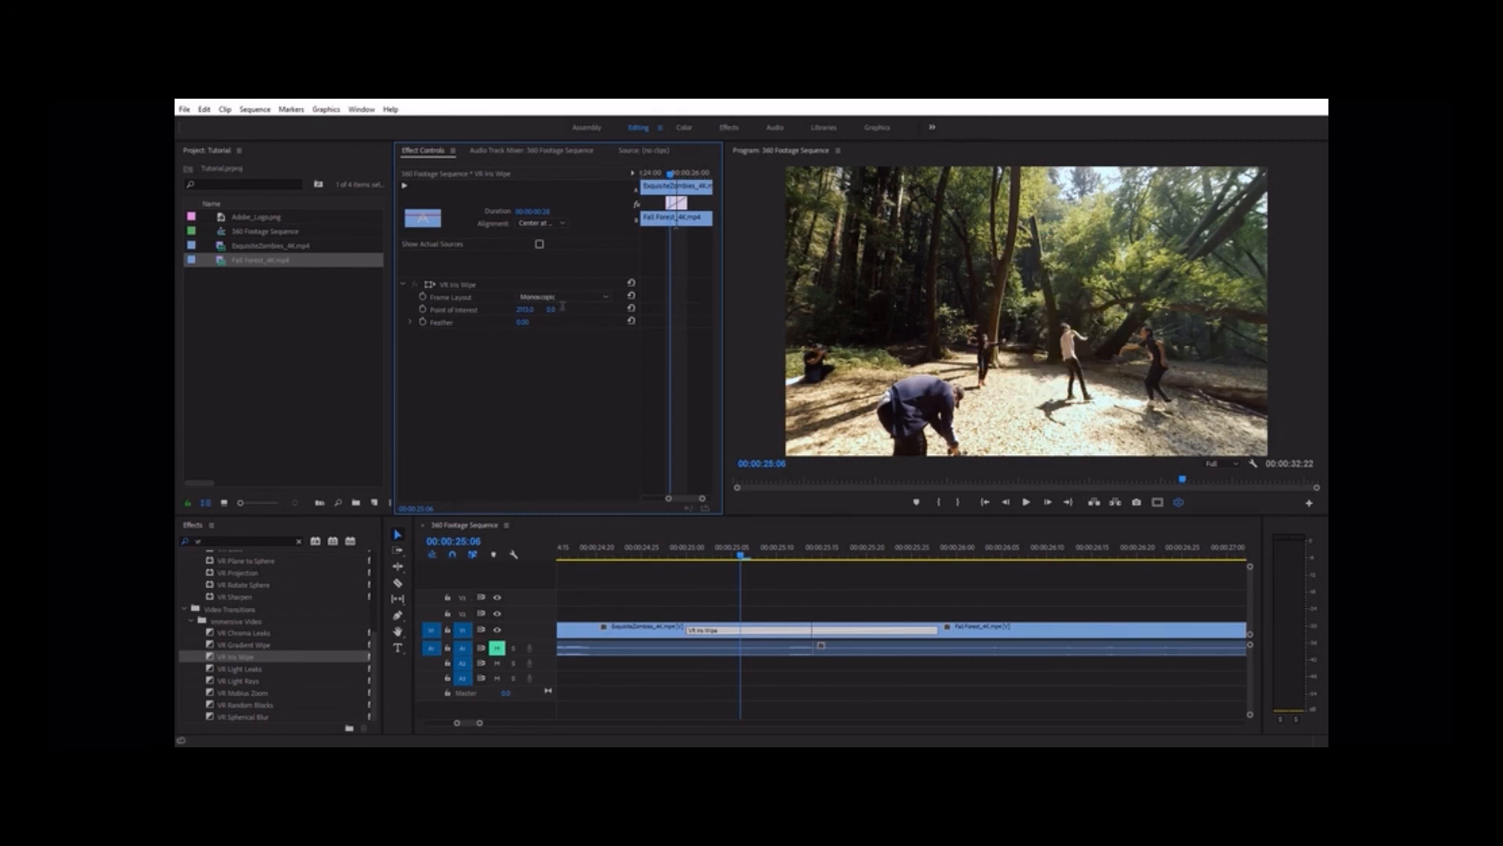
Check the wipe from overhead in VR view around 00:00:25:14 and increase its Feather to soften the edge
{"action": "left_click_drag", "start_coordinate": [1089, 211], "coordinate": [1086, 419]}
{"action": "left_click", "coordinate": [740, 557]}
{"action": "left_click_drag", "start_coordinate": [745, 558], "coordinate": [815, 564]}
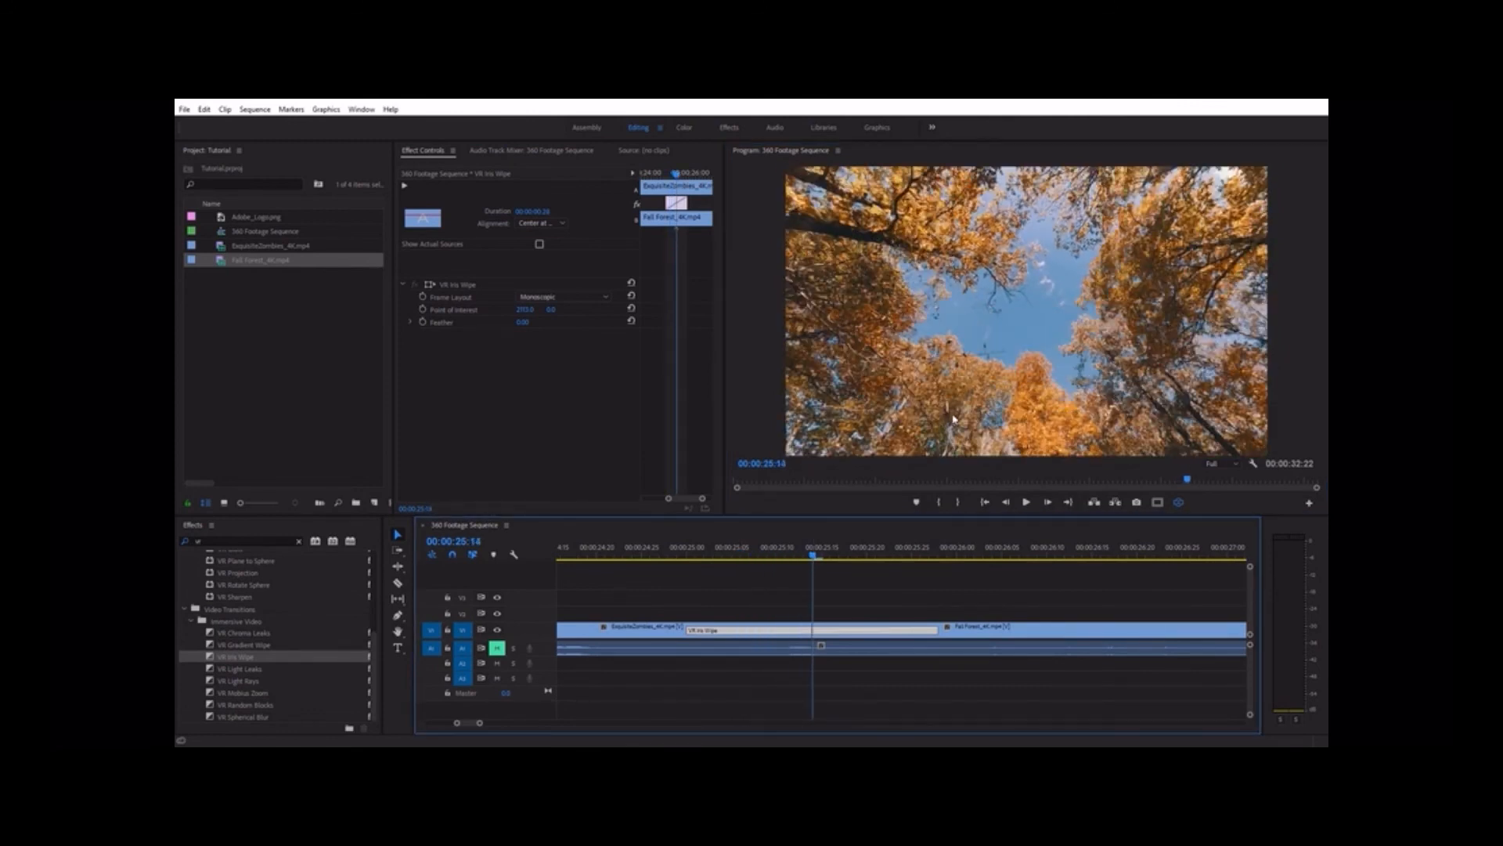
{"action": "left_click_drag", "start_coordinate": [954, 419], "coordinate": [968, 258]}
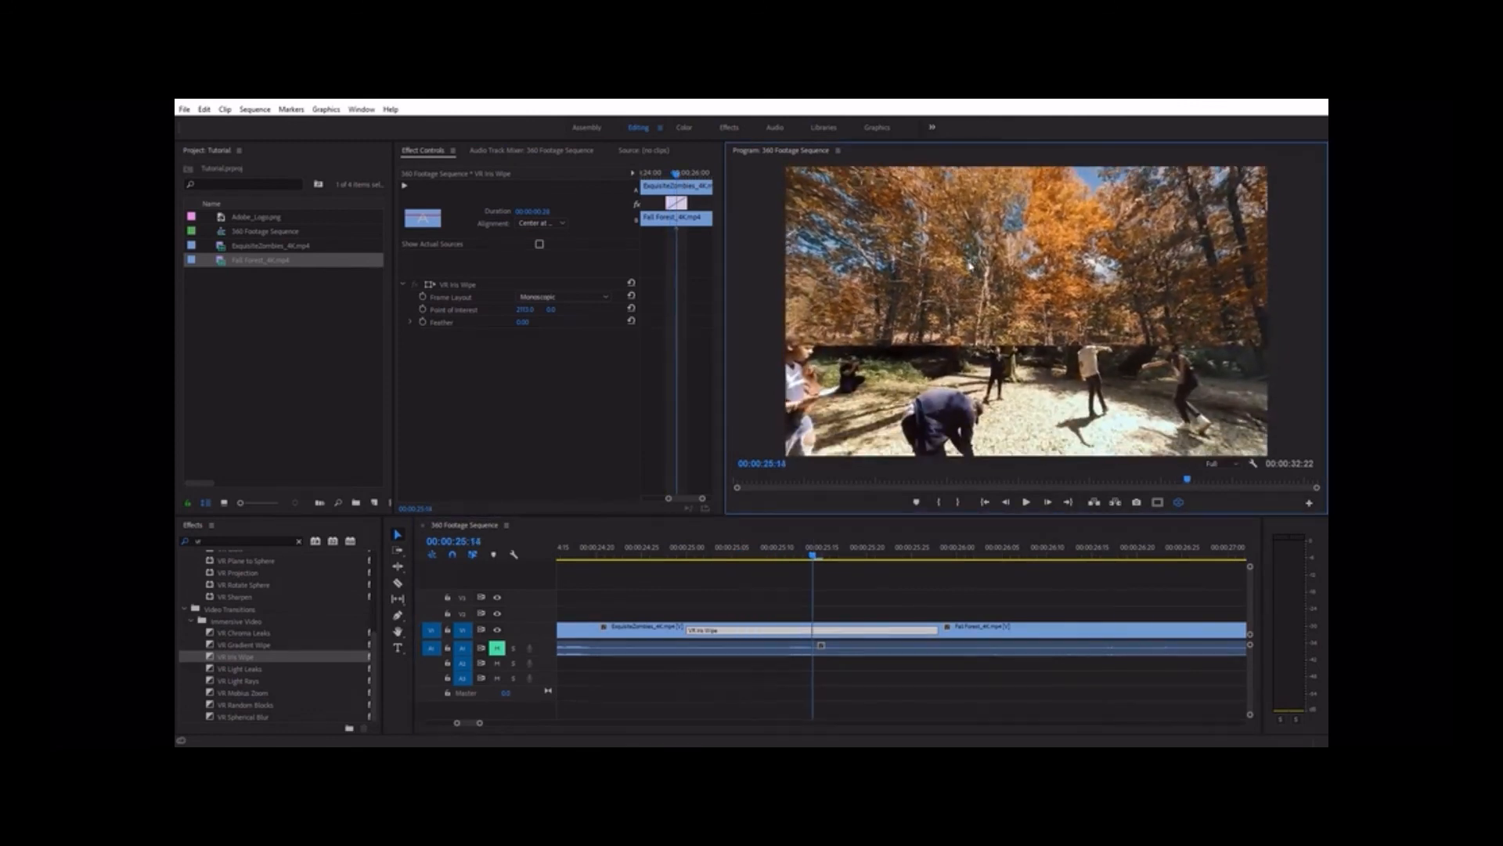
{"action": "mouse_move", "coordinate": [816, 557]}
{"action": "left_mouse_down"}
{"action": "mouse_move", "coordinate": [852, 556]}
{"action": "mouse_move", "coordinate": [809, 569]}
{"action": "left_mouse_up"}
{"action": "left_click_drag", "start_coordinate": [523, 322], "coordinate": [559, 323]}
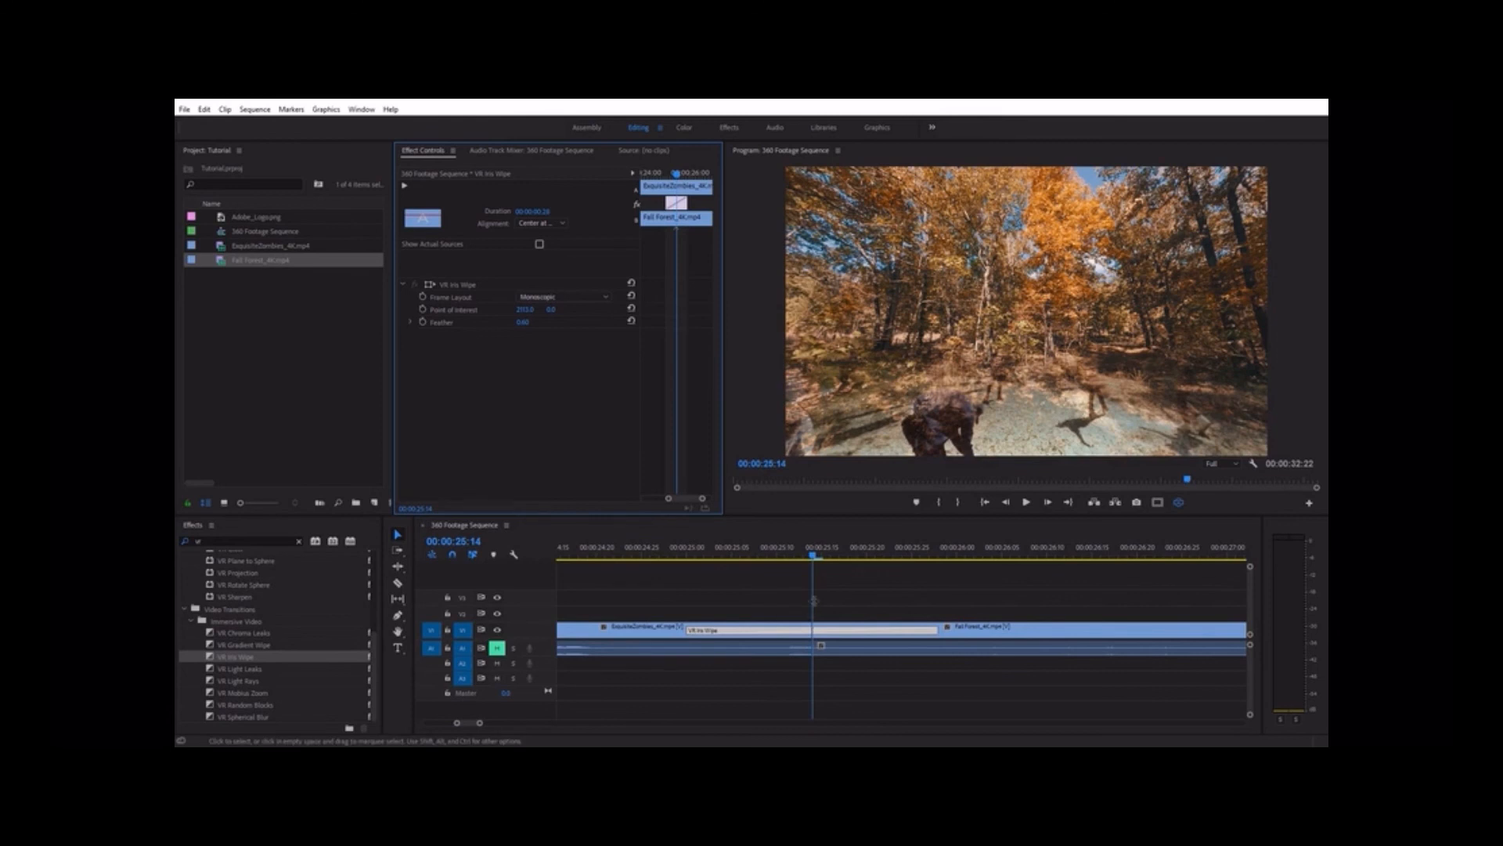